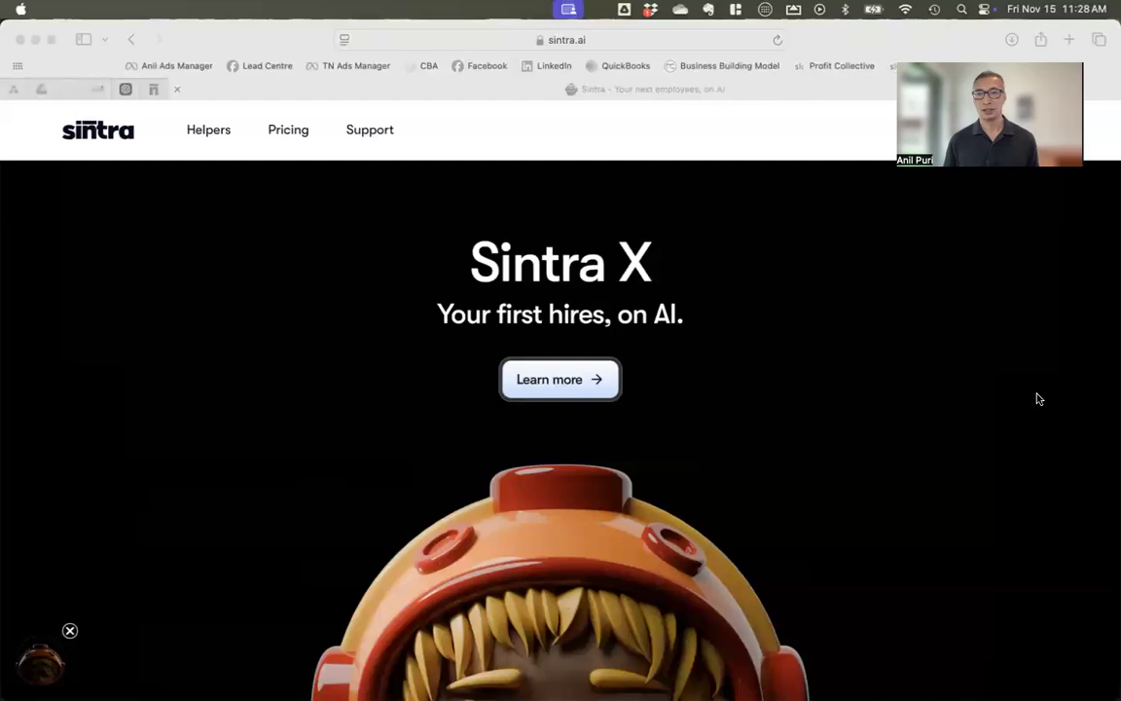
- Switch to the pinned Sintra tab to show Brain AI with 50 snippets and LinkedIn/Facebook integrations
click(1035, 397)
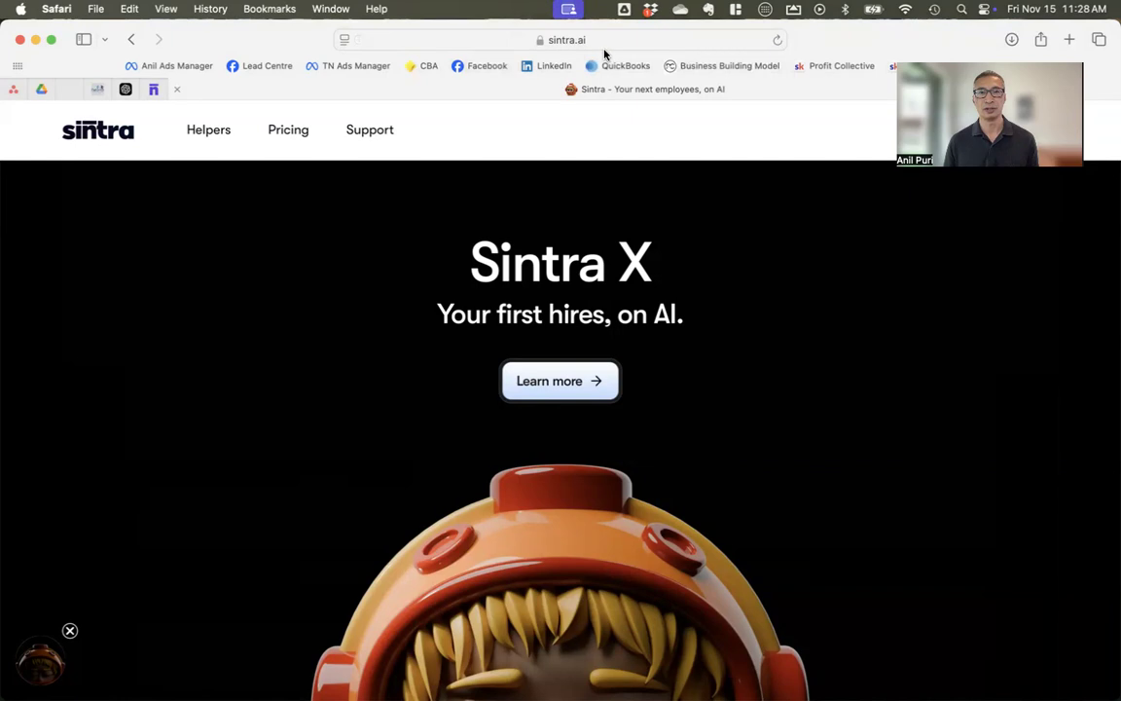
scroll(632, 314, down, 10)
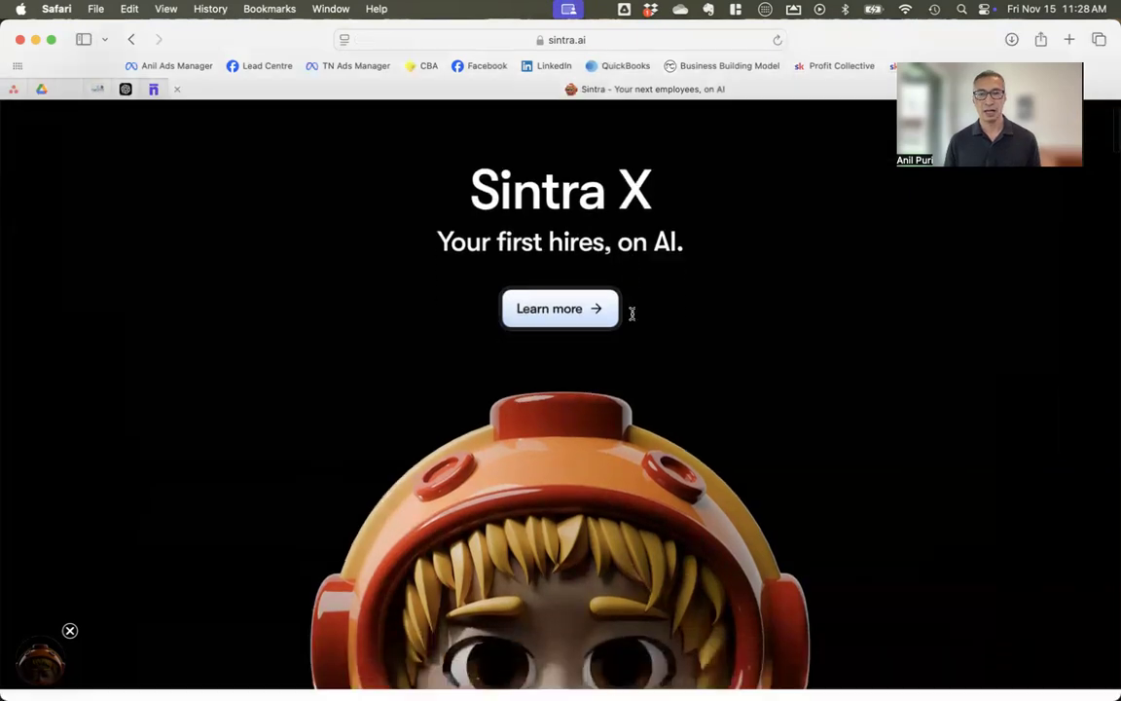
scroll(632, 313, down, 12)
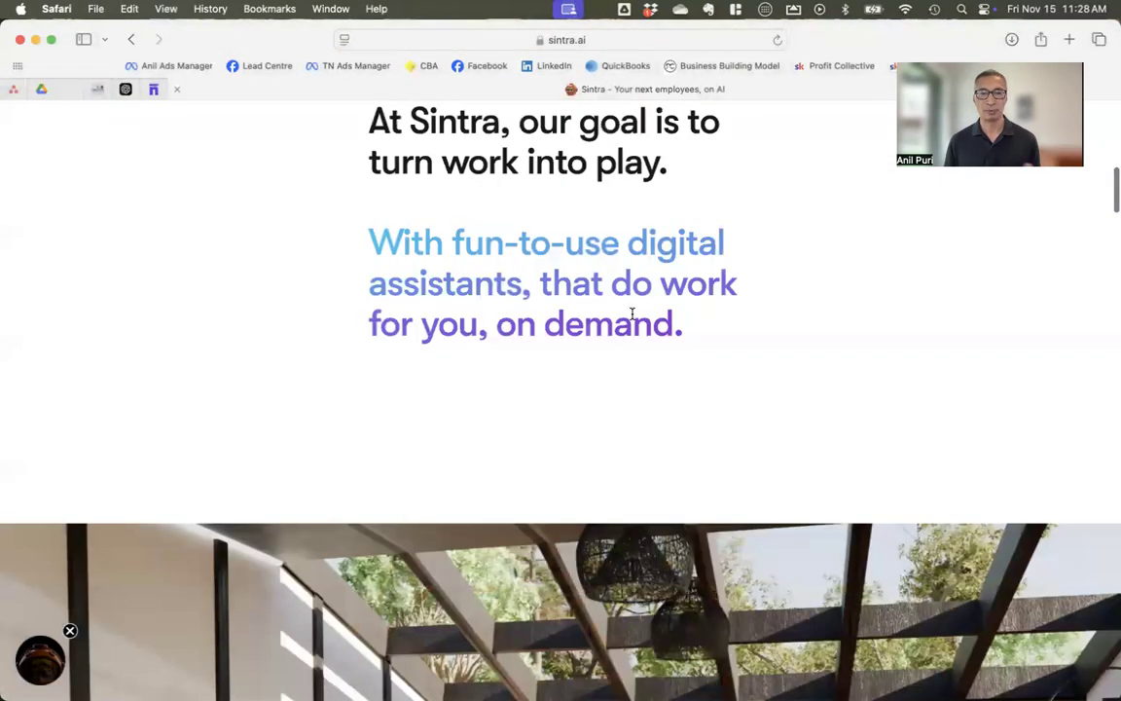
scroll(632, 313, down, 15)
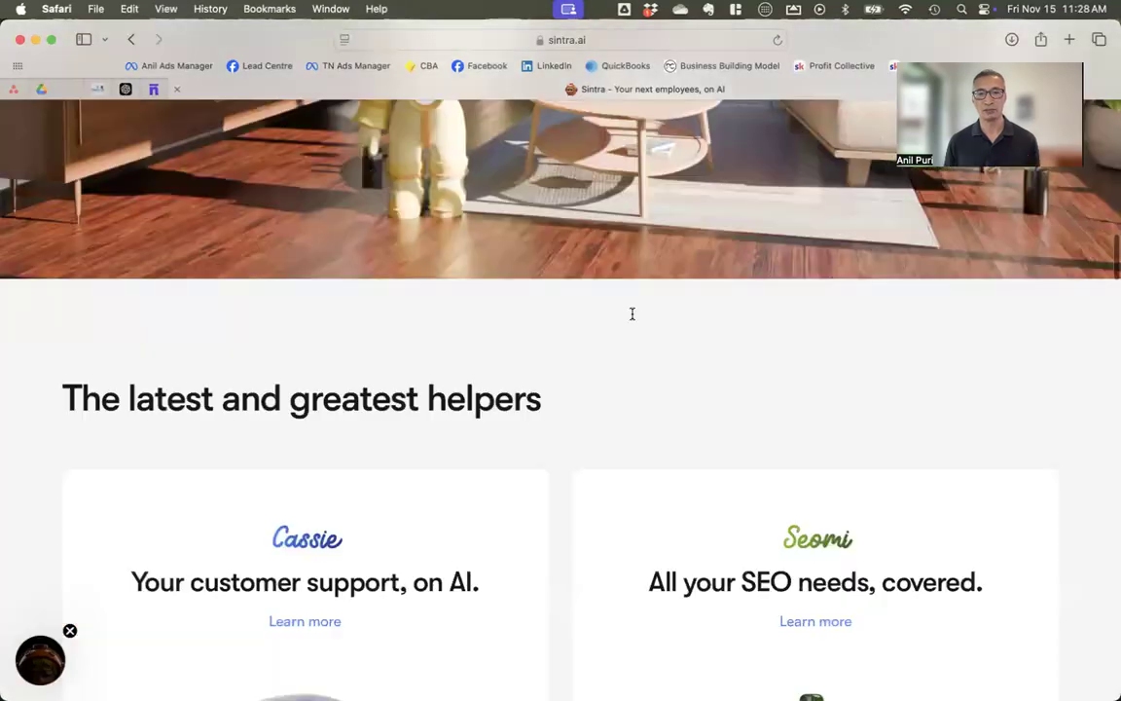
scroll(632, 313, down, 10)
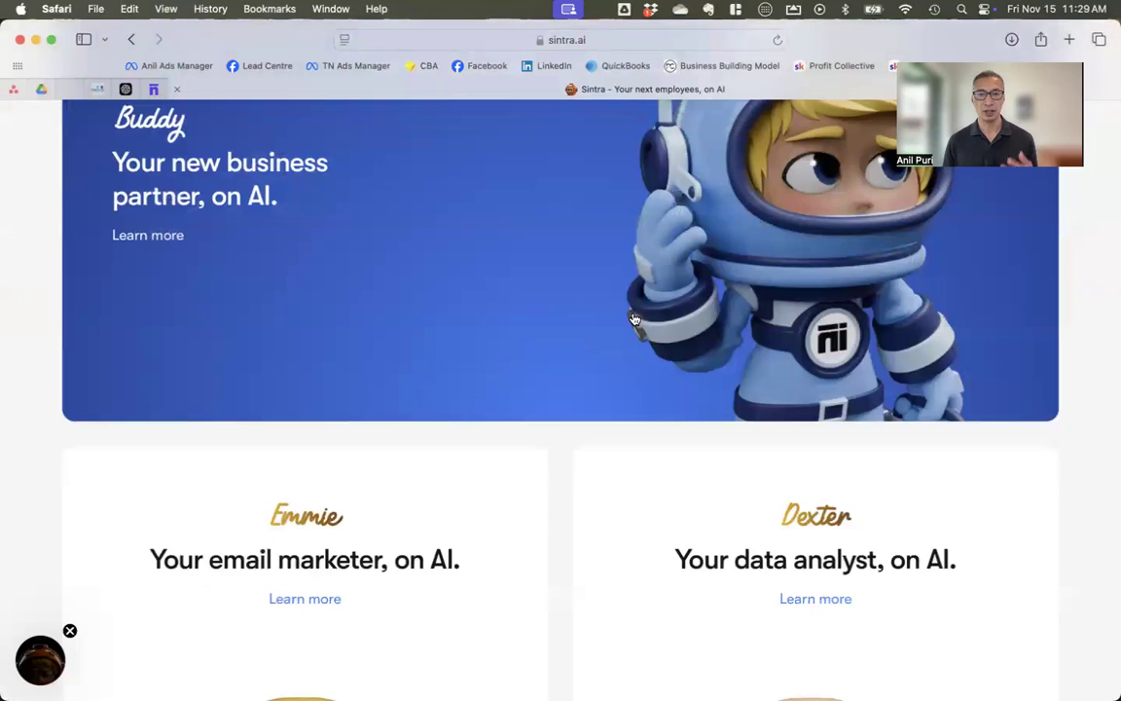
scroll(633, 319, up, 20)
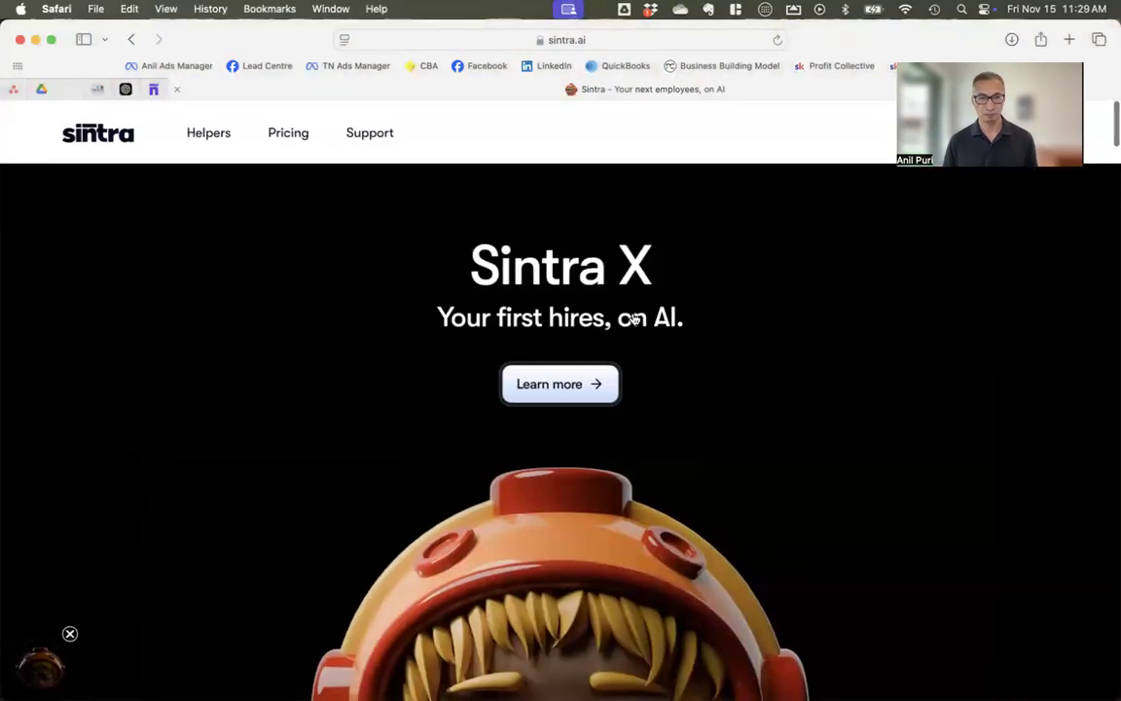
click(154, 89)
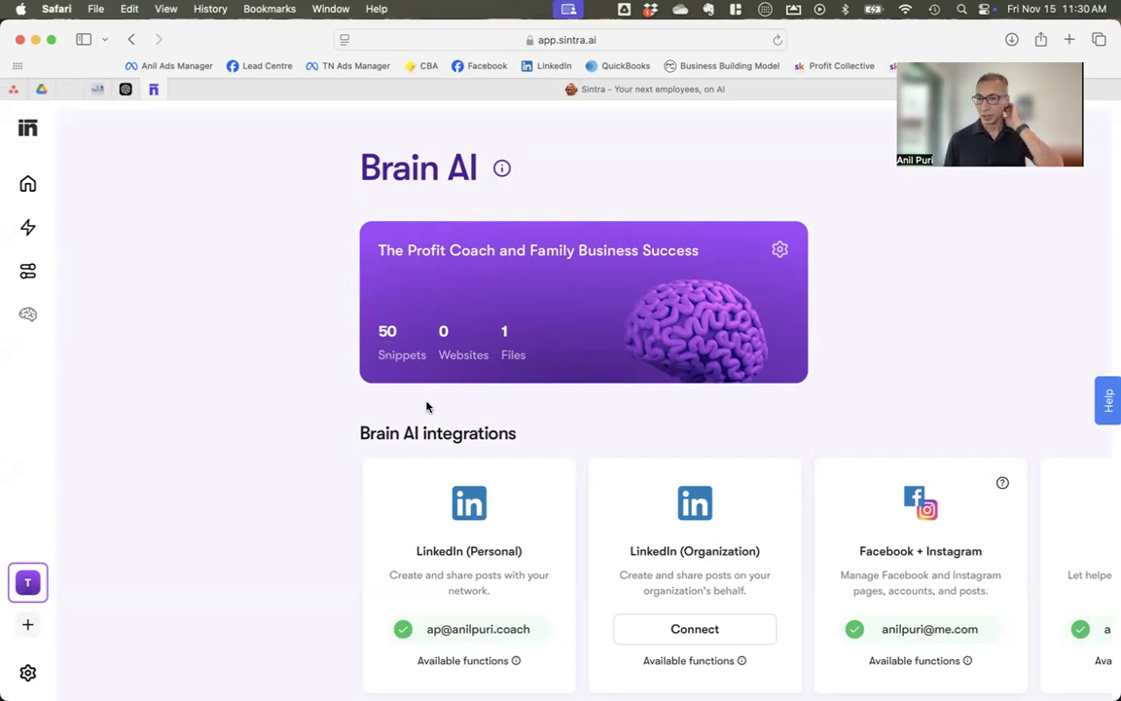
scroll(428, 406, down, 15)
scroll(429, 406, down, 15)
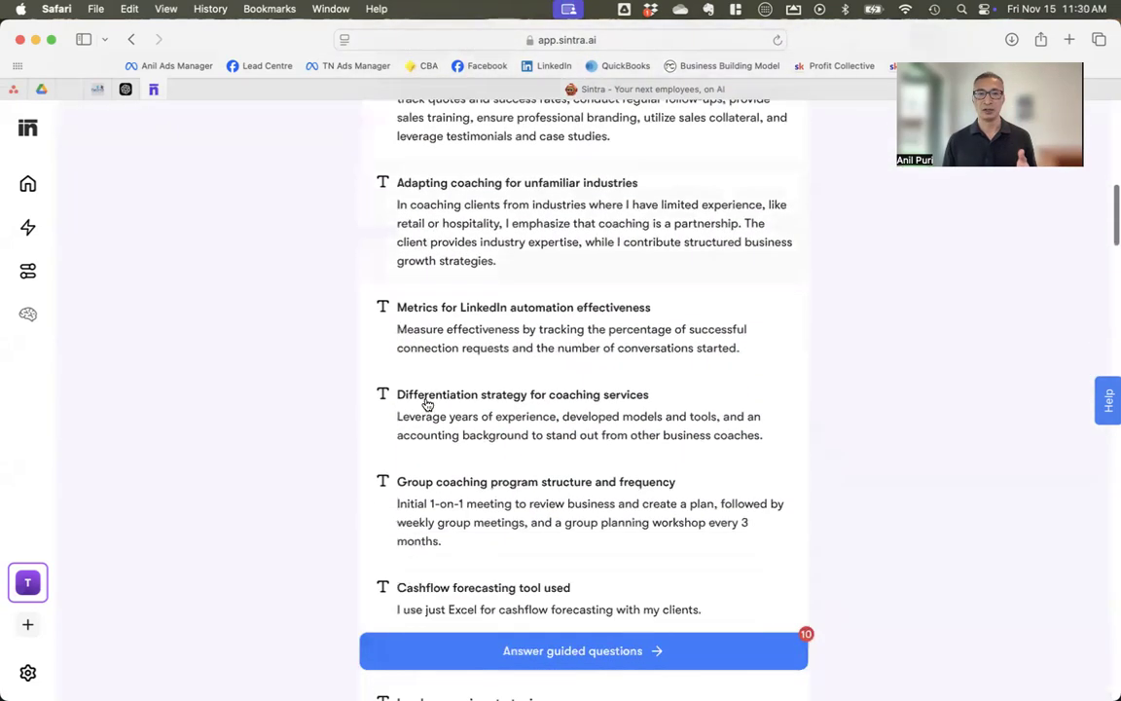
scroll(426, 405, down, 15)
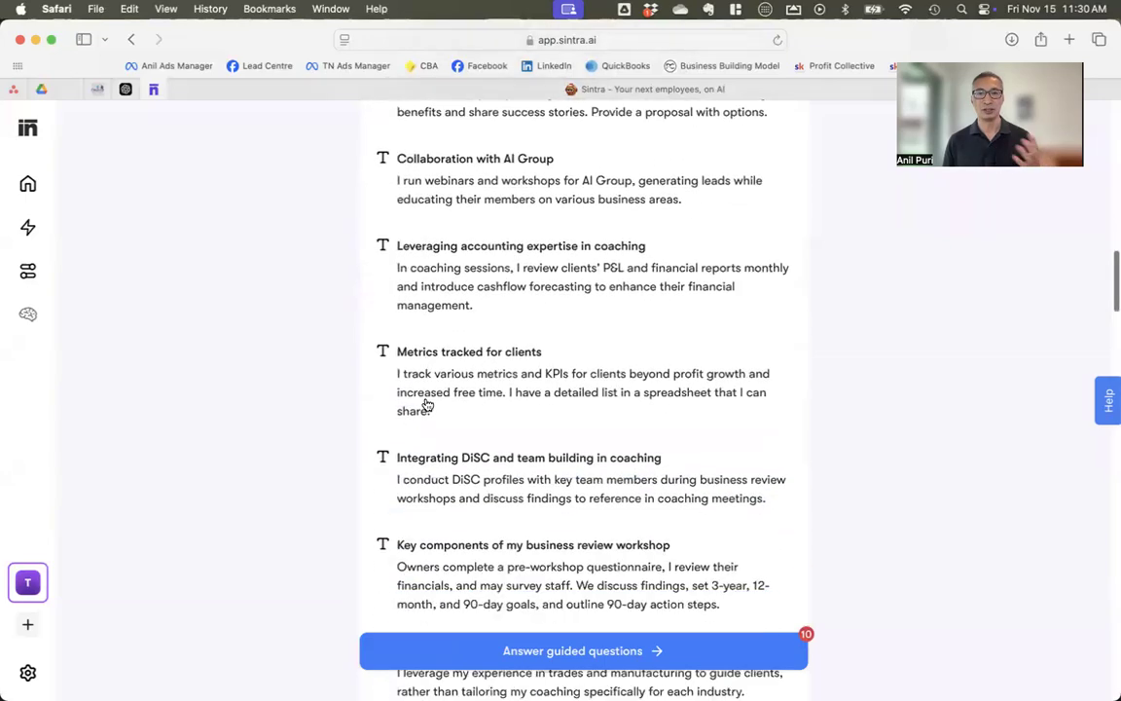
scroll(427, 406, down, 10)
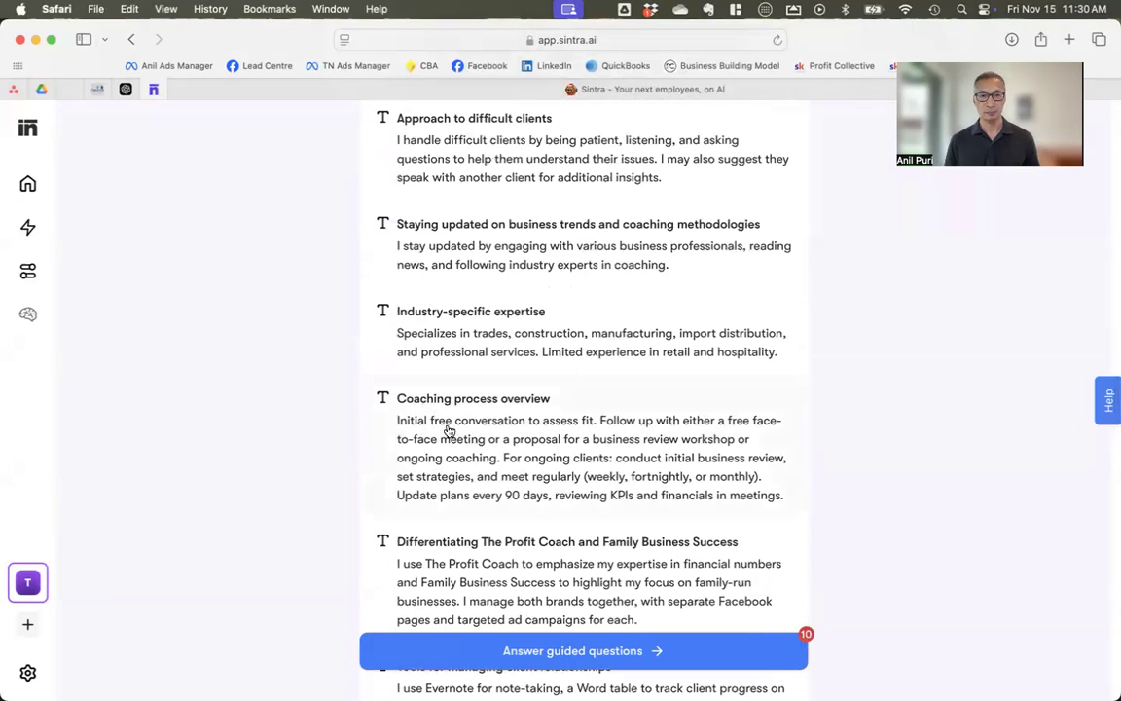
scroll(443, 428, down, 2)
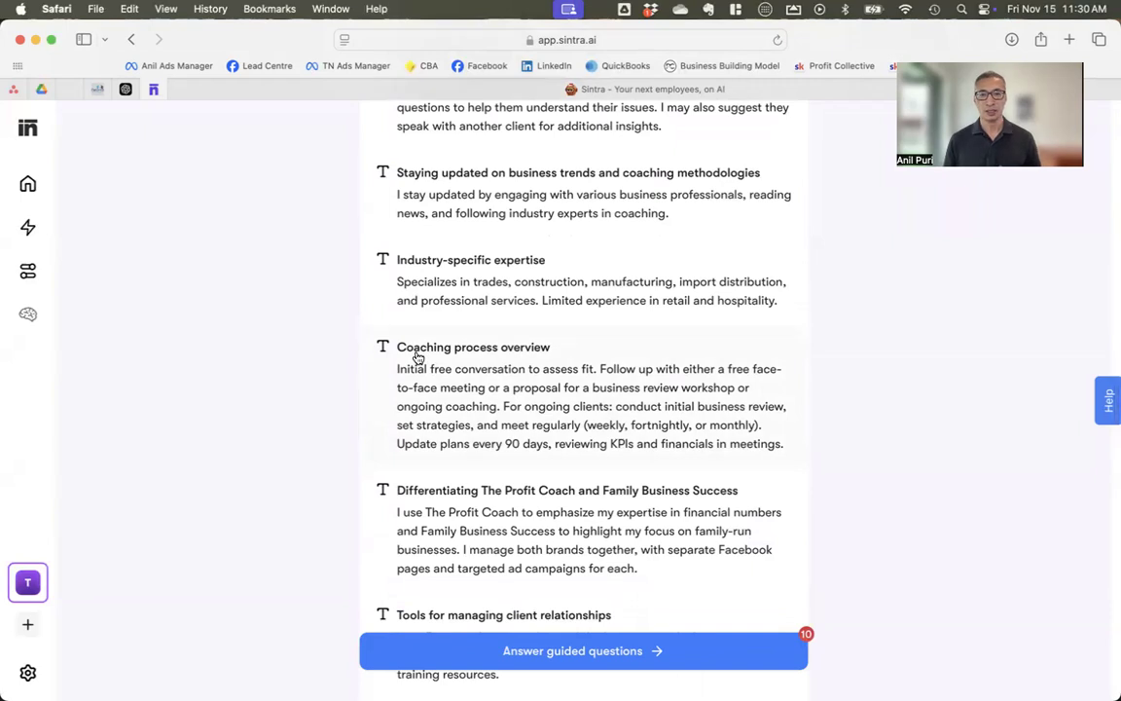
scroll(418, 358, down, 5)
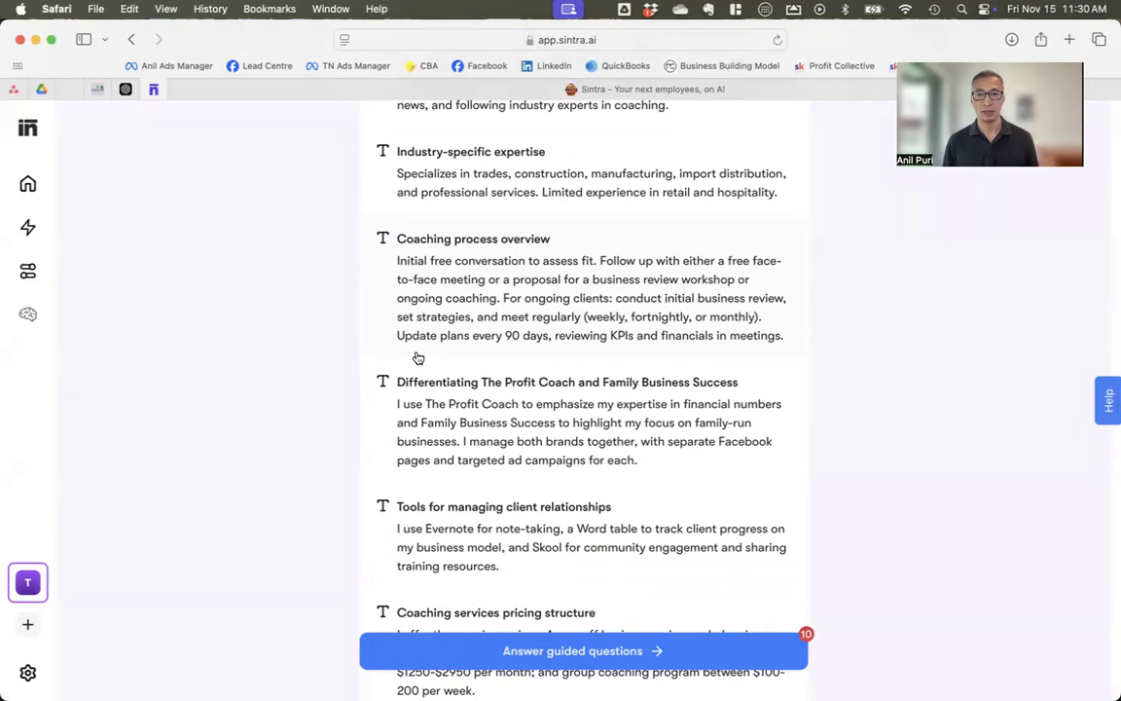
scroll(419, 358, up, 3)
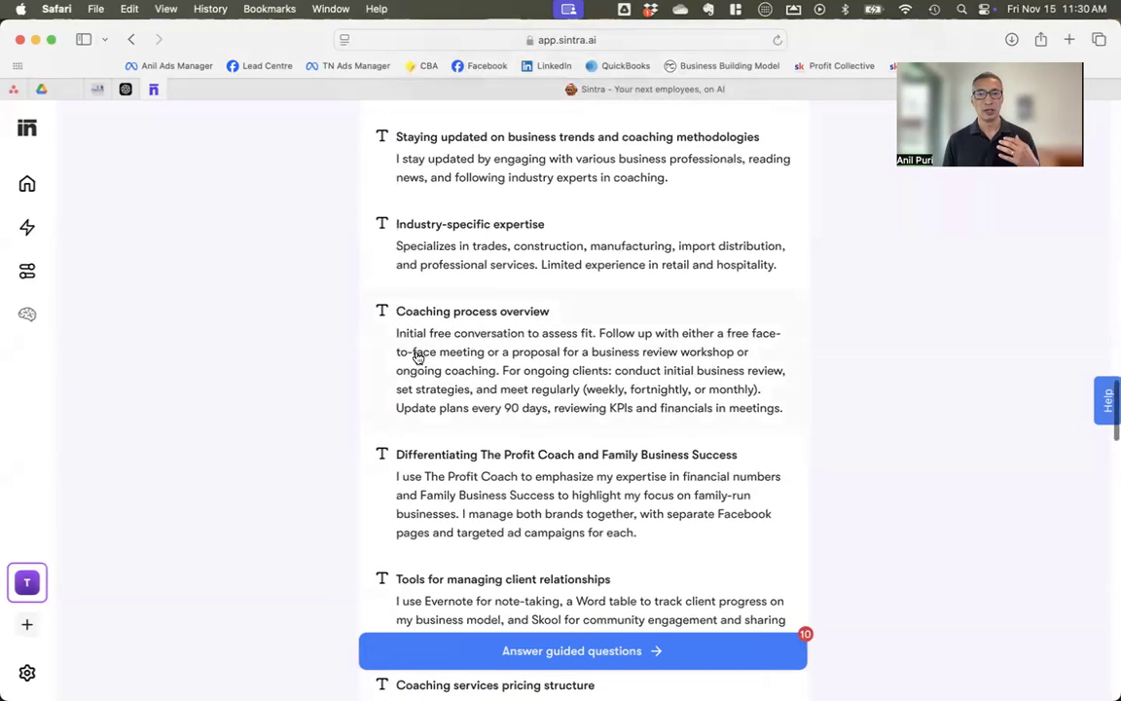
scroll(419, 358, down, 3)
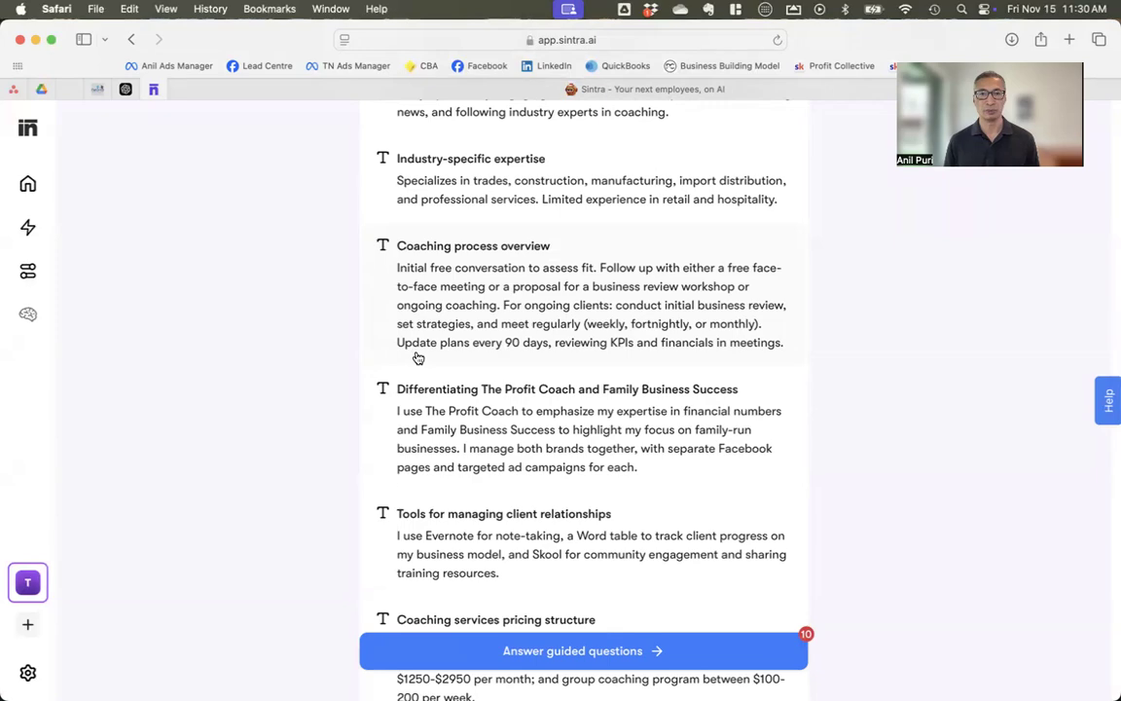
scroll(419, 358, up, 15)
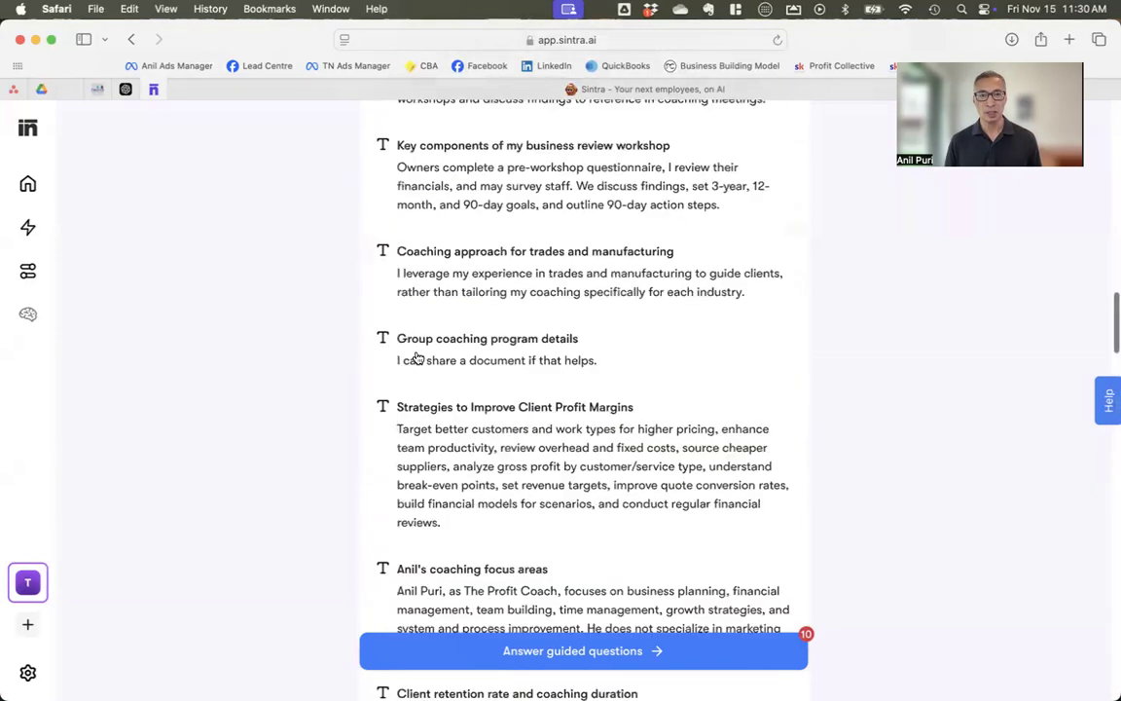
scroll(419, 358, up, 15)
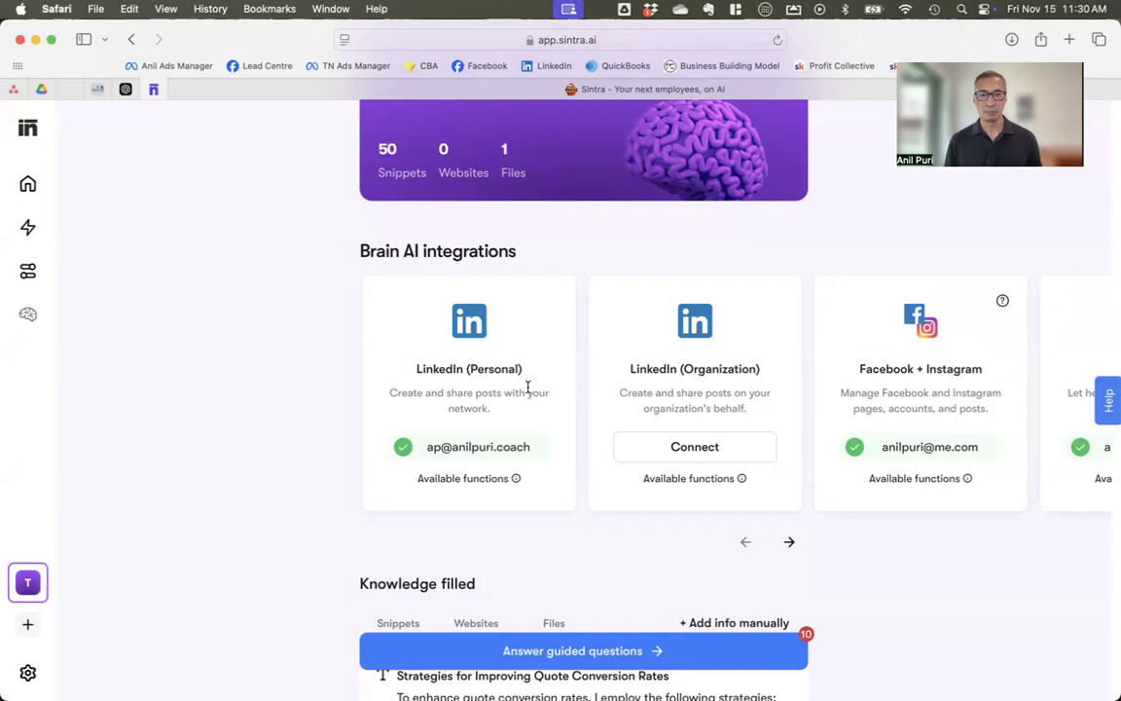
scroll(687, 389, right, 5)
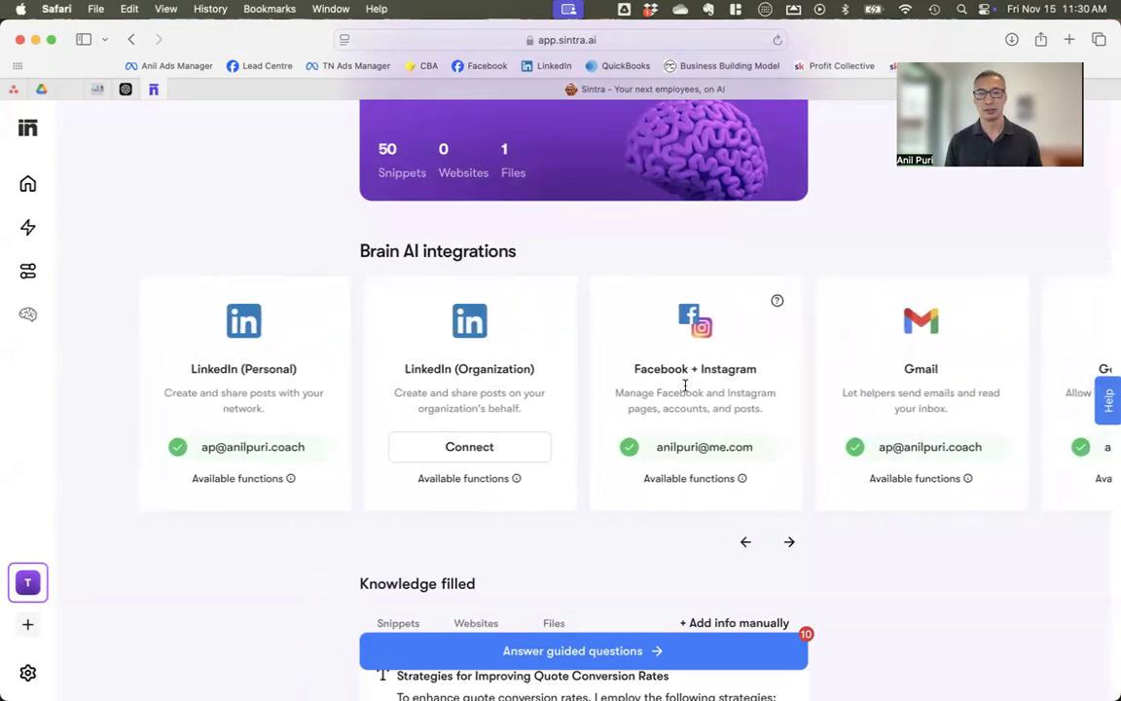
scroll(727, 369, right, 1)
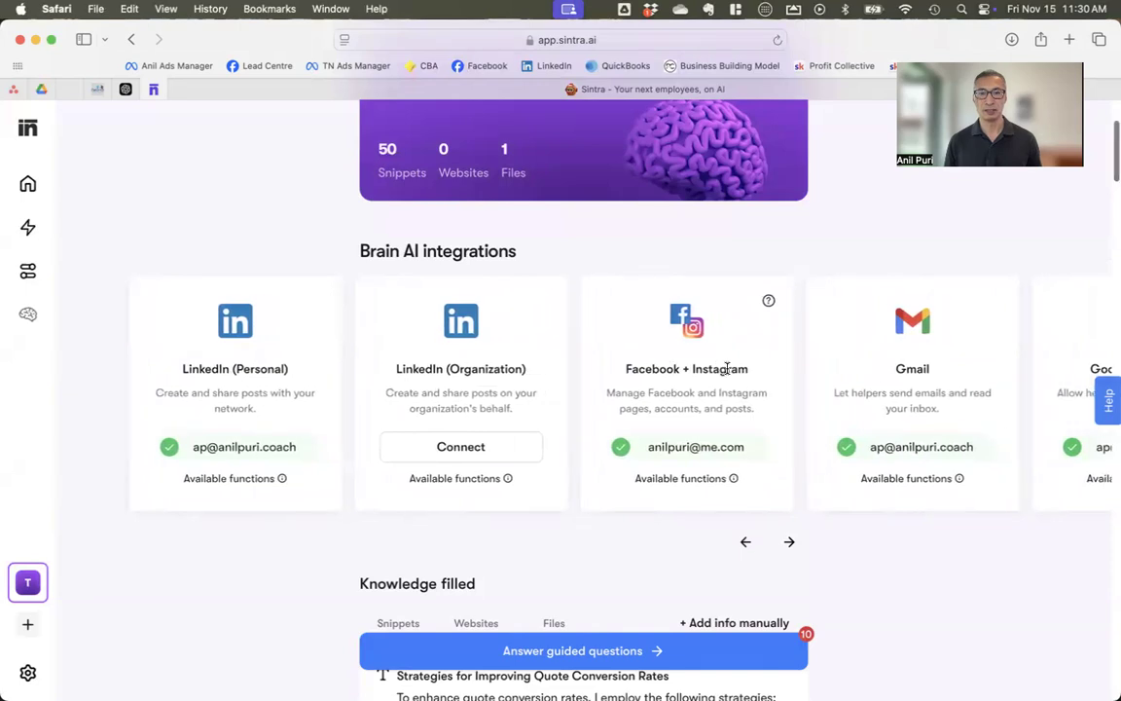
scroll(727, 369, right, 5)
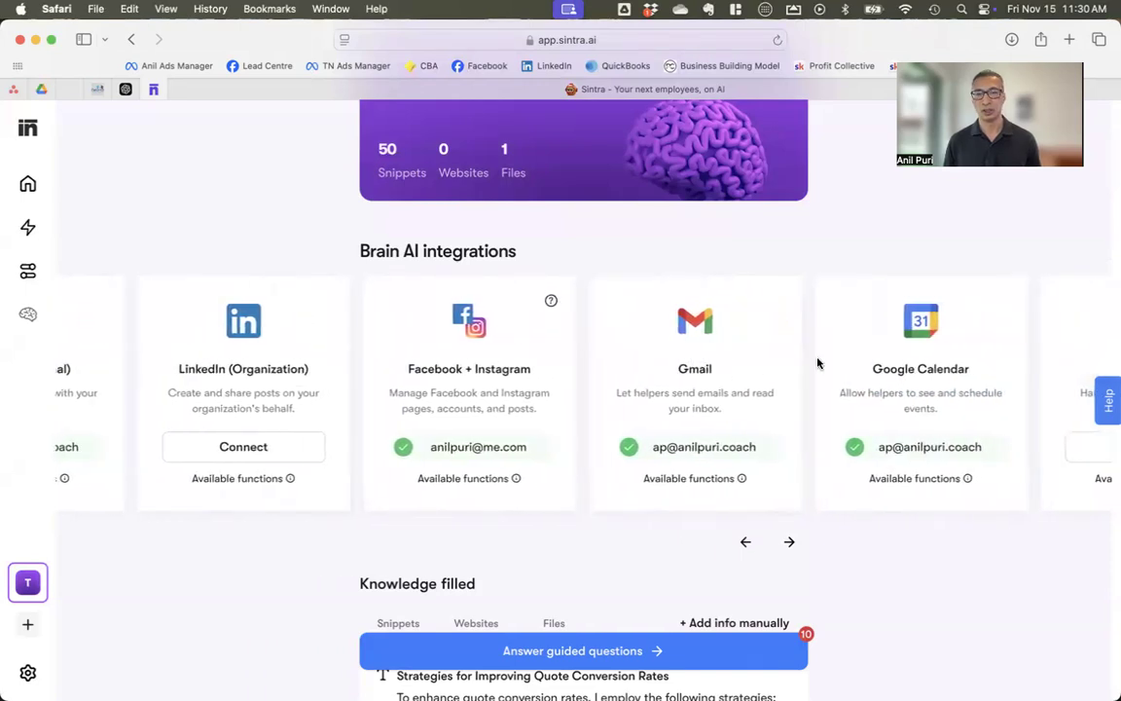
scroll(925, 370, right, 10)
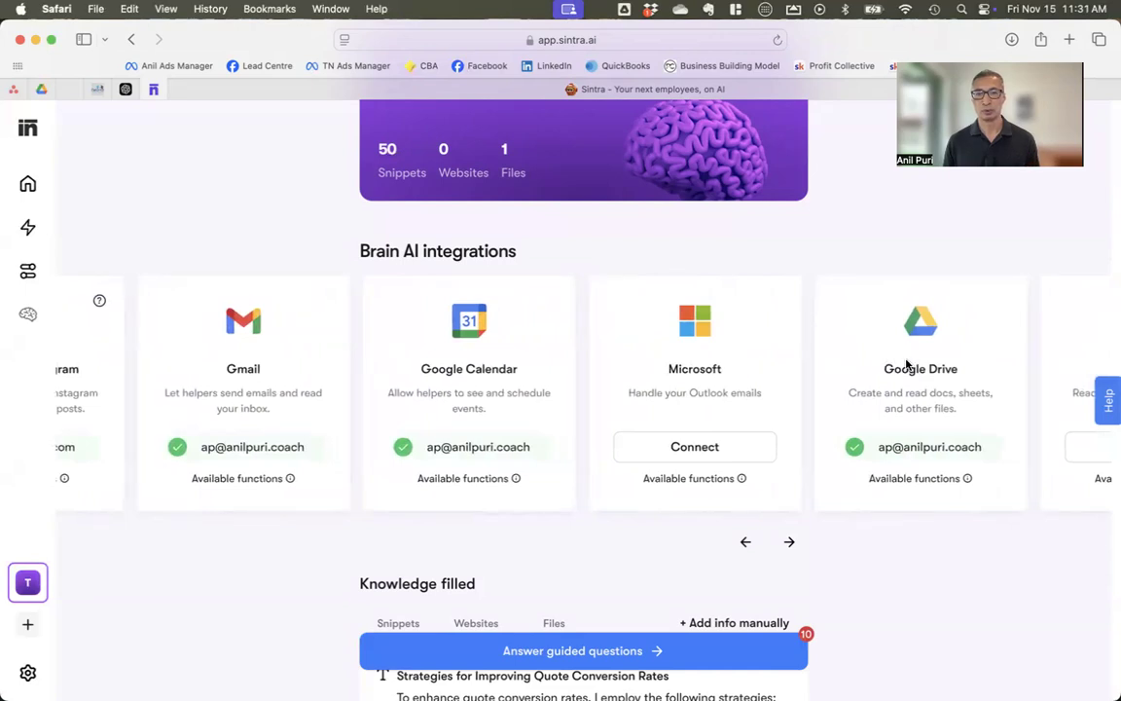
scroll(906, 365, right, 10)
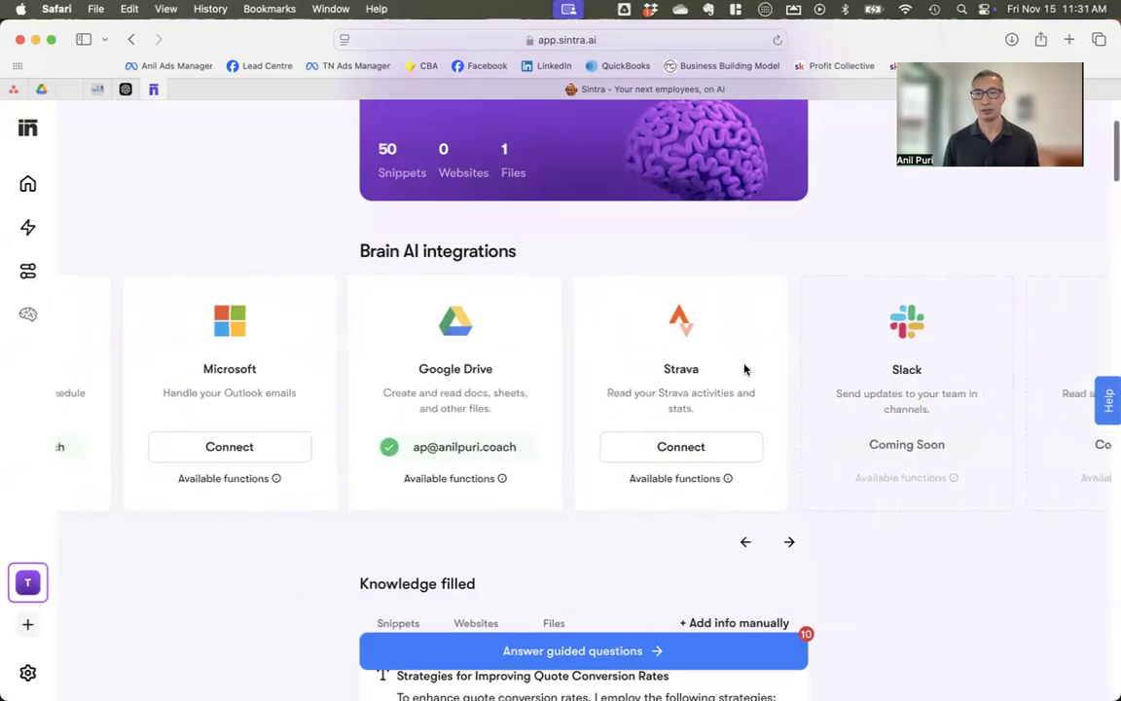
scroll(745, 369, right, 5)
scroll(745, 369, left, 20)
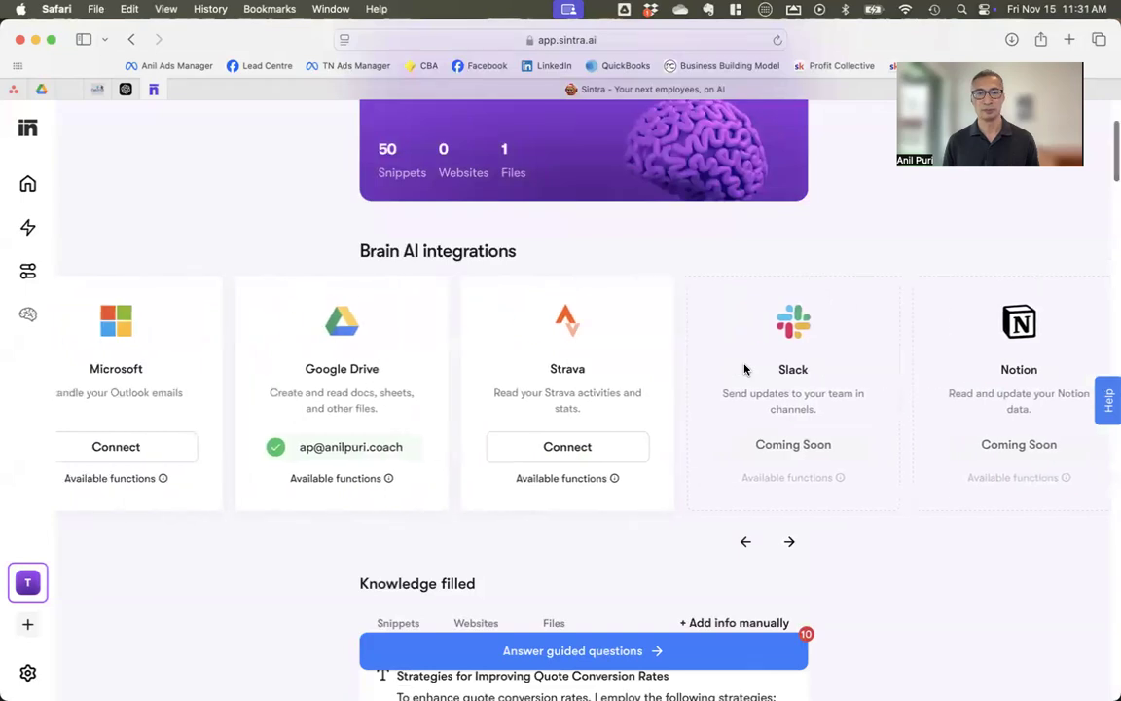
scroll(745, 369, left, 5)
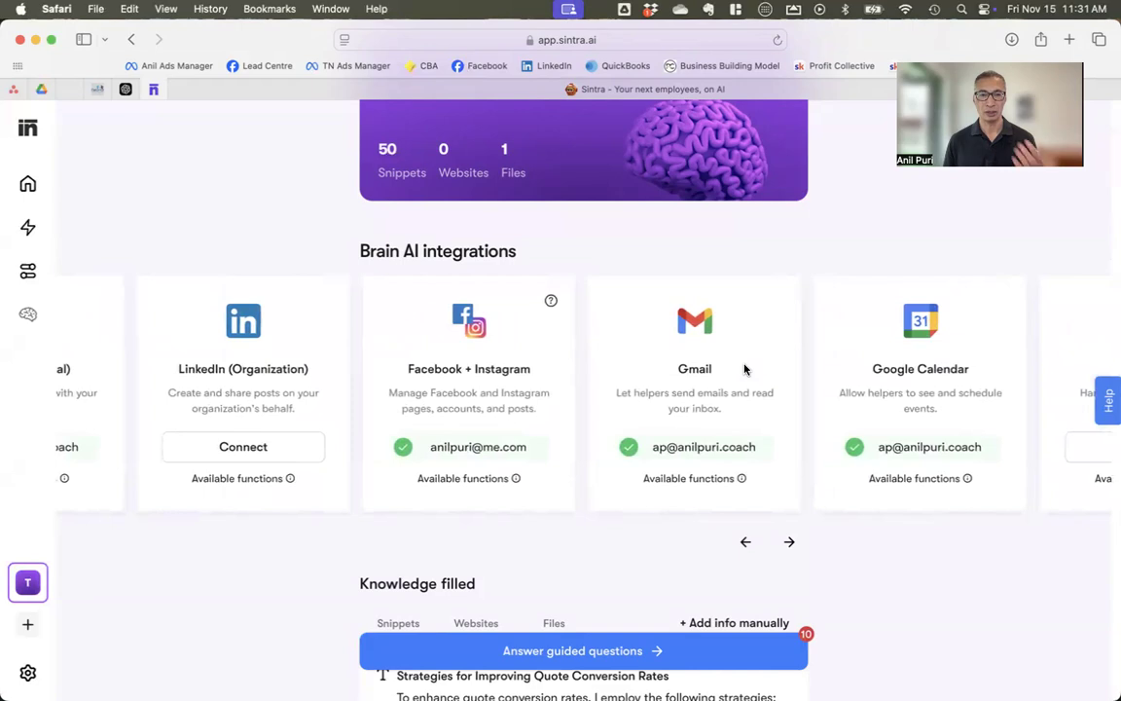
scroll(745, 368, left, 5)
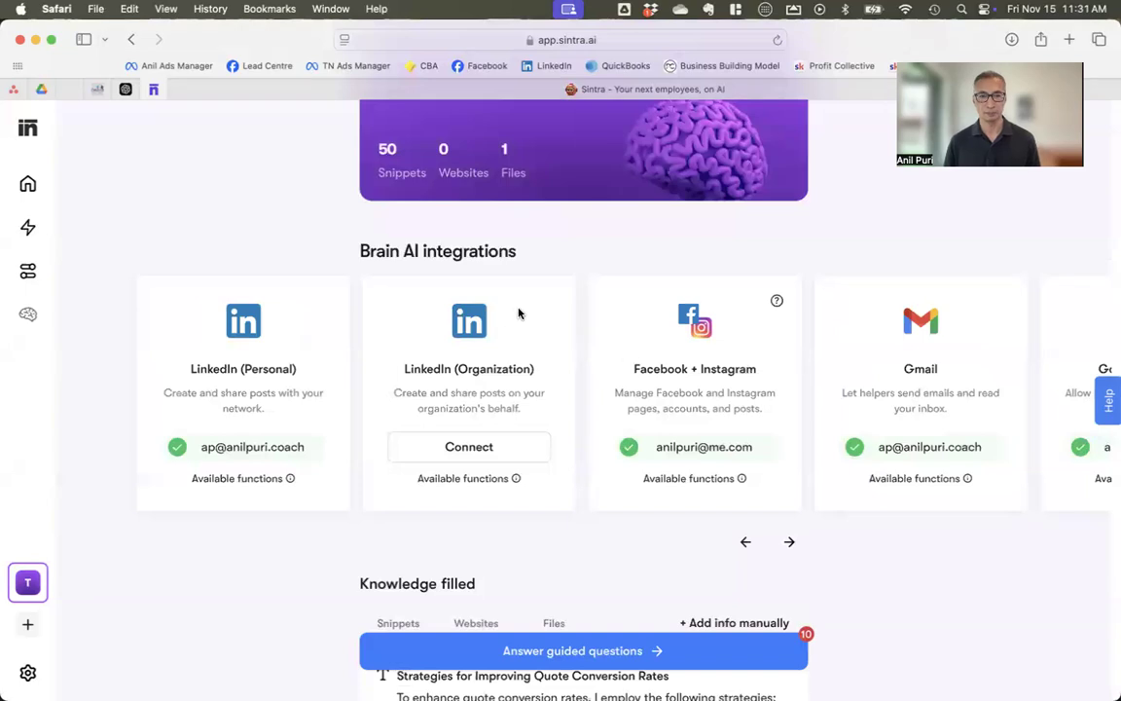
scroll(519, 312, up, 4)
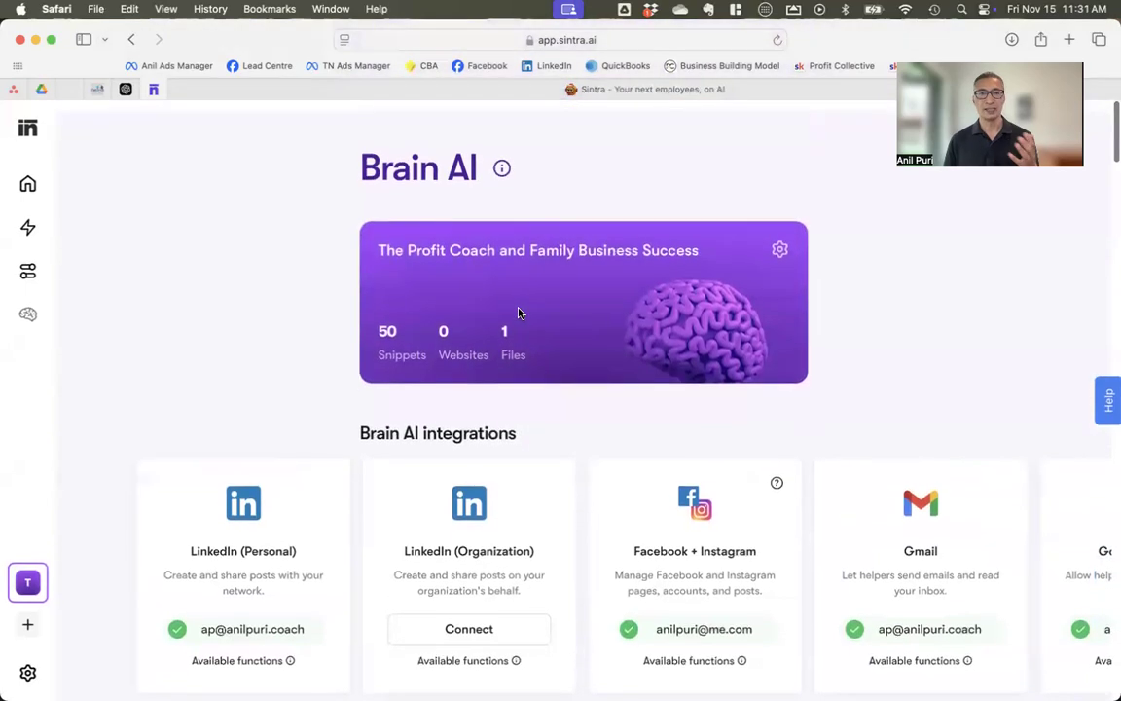
click(28, 185)
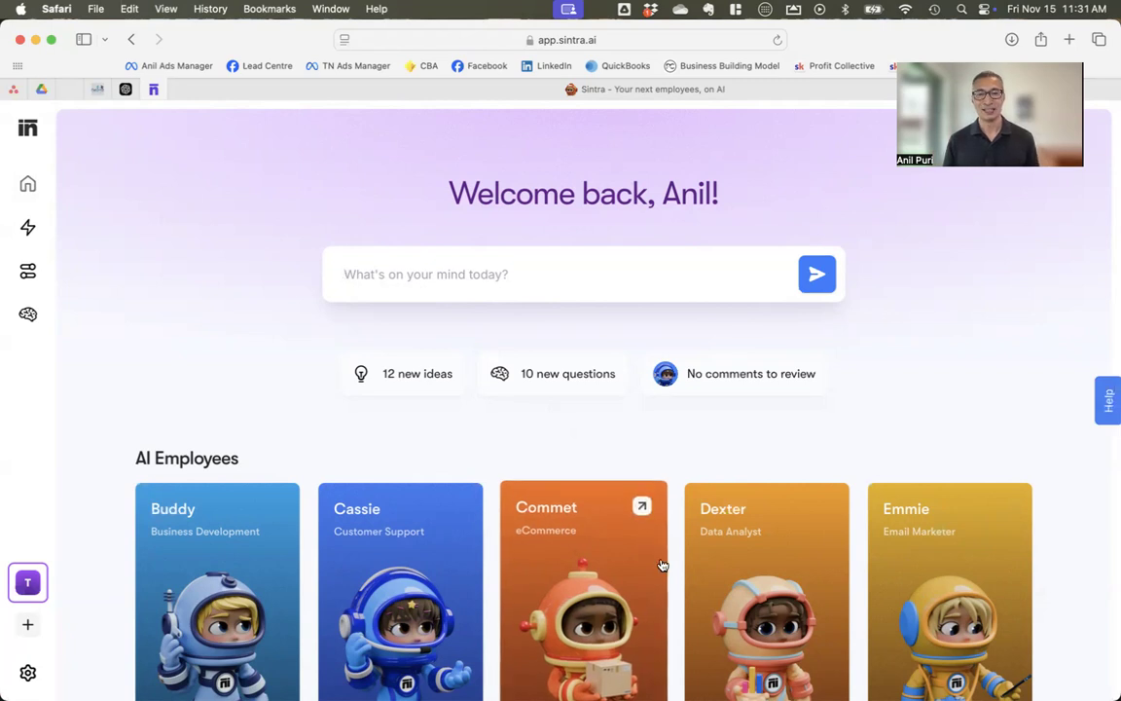
scroll(662, 565, down, 2)
scroll(661, 564, down, 4)
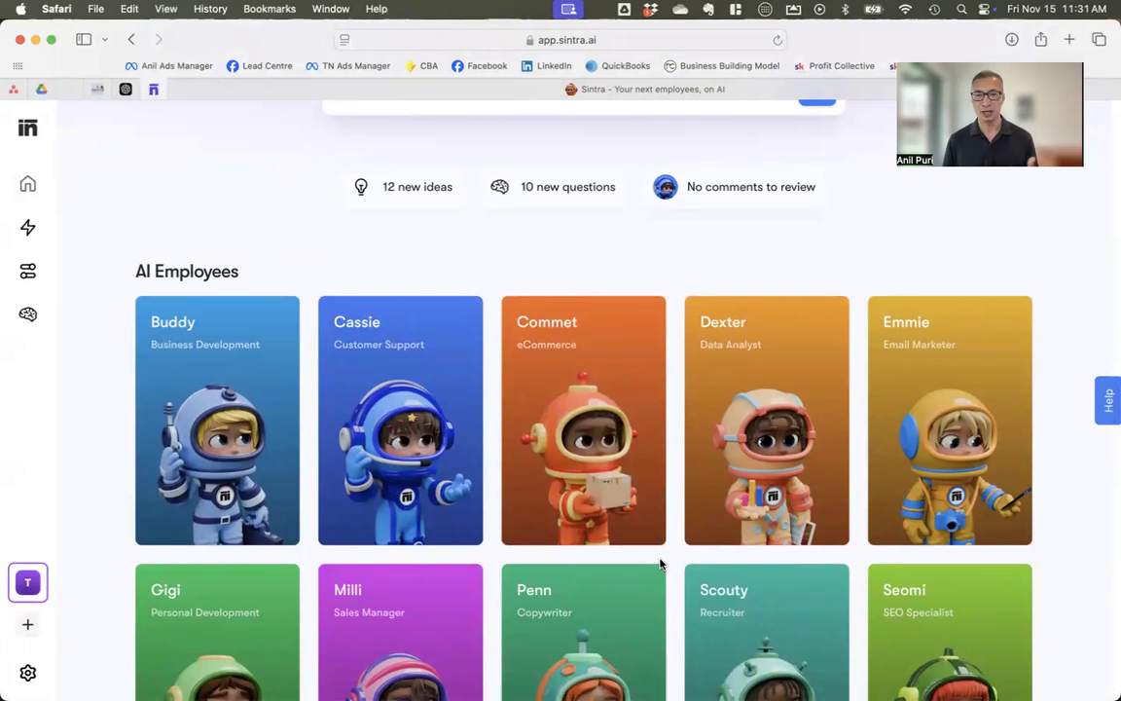
scroll(661, 565, down, 2)
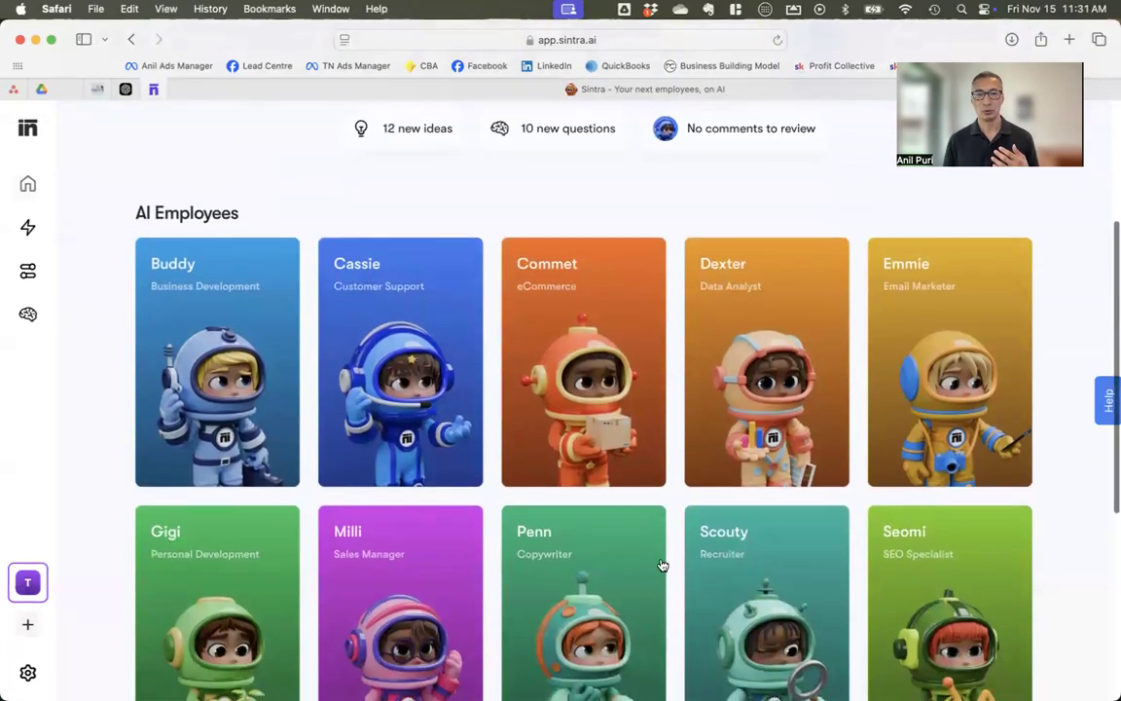
scroll(661, 564, down, 3)
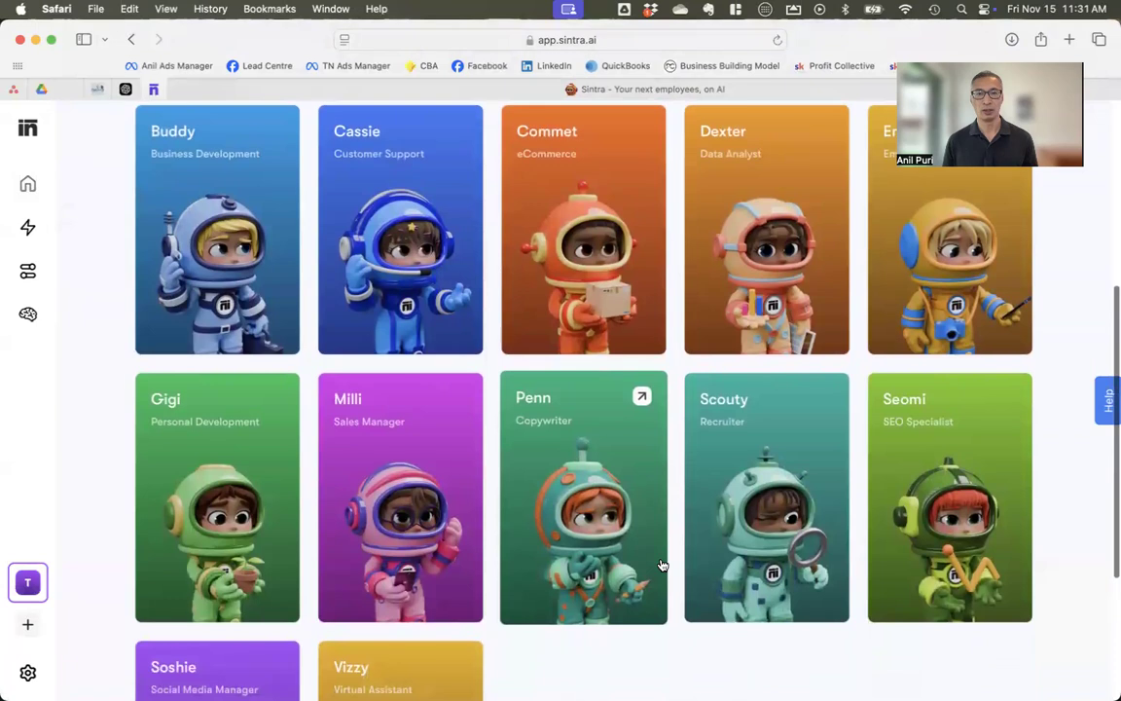
scroll(661, 565, down, 1)
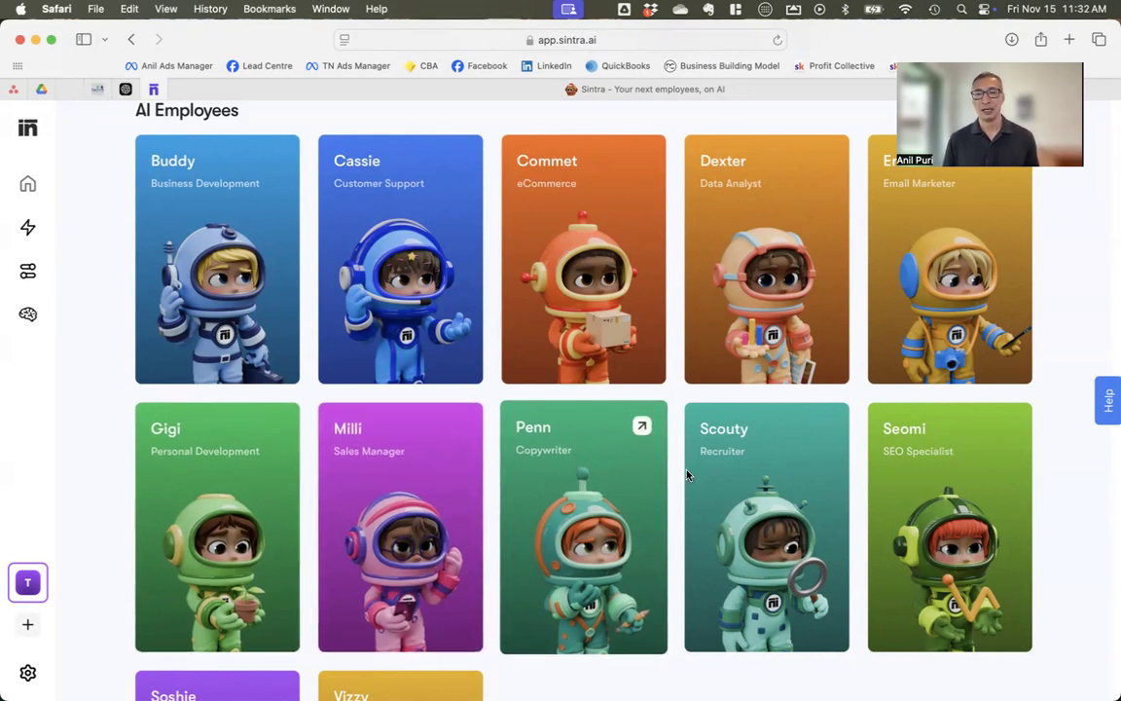
scroll(754, 473, down, 3)
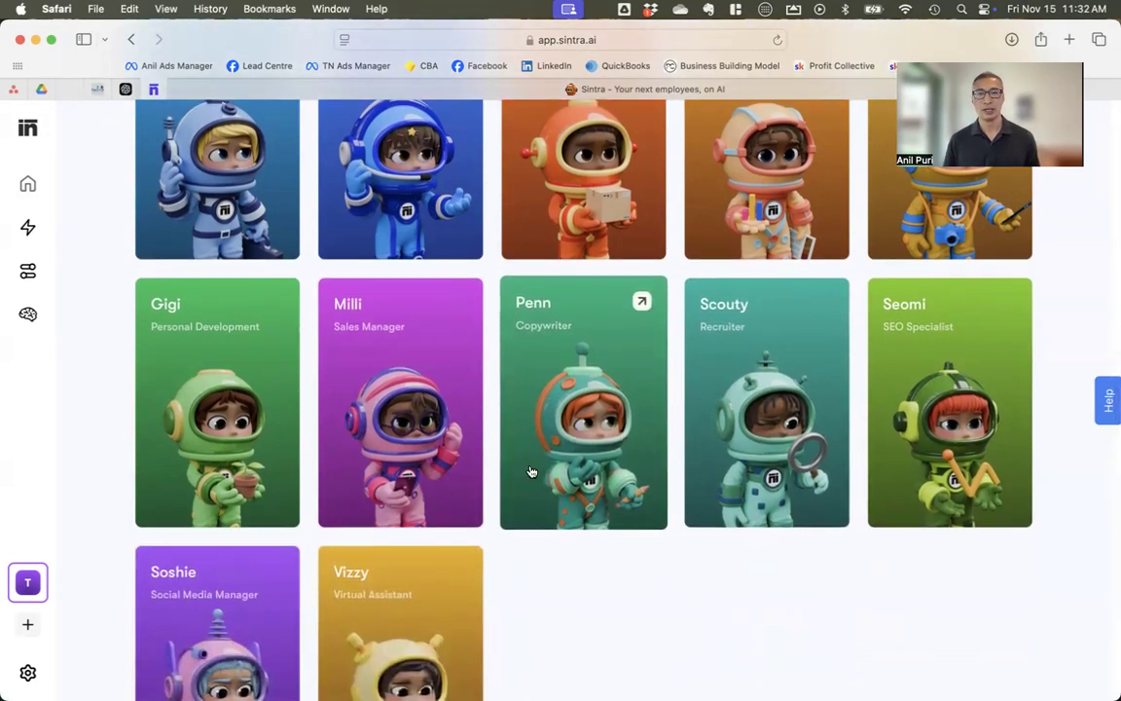
scroll(533, 471, up, 3)
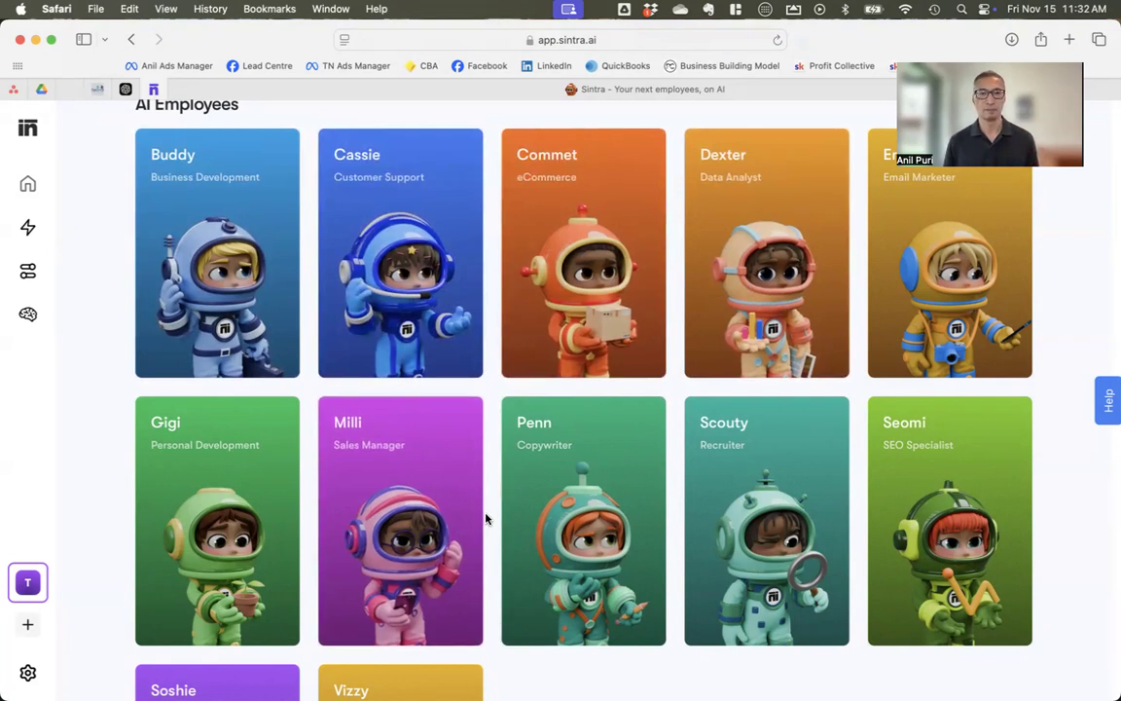
scroll(491, 380, up, 5)
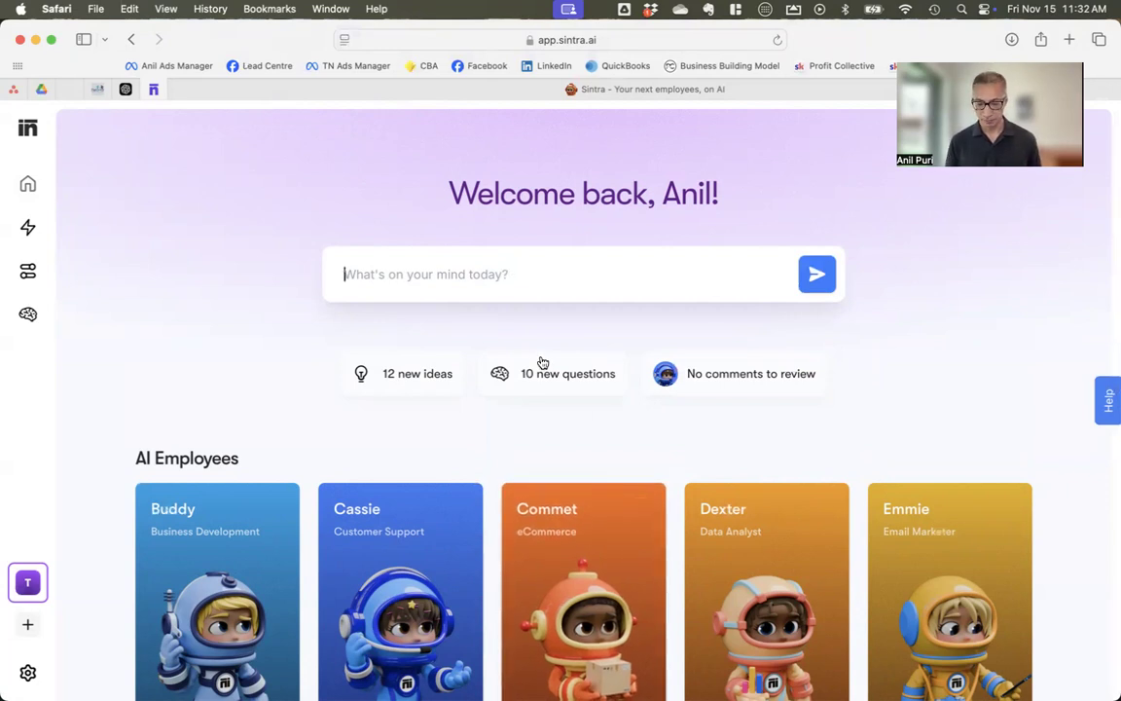
- Send 'I need help with social post ideas' so Soshie replies with post ideas
text(I need help )
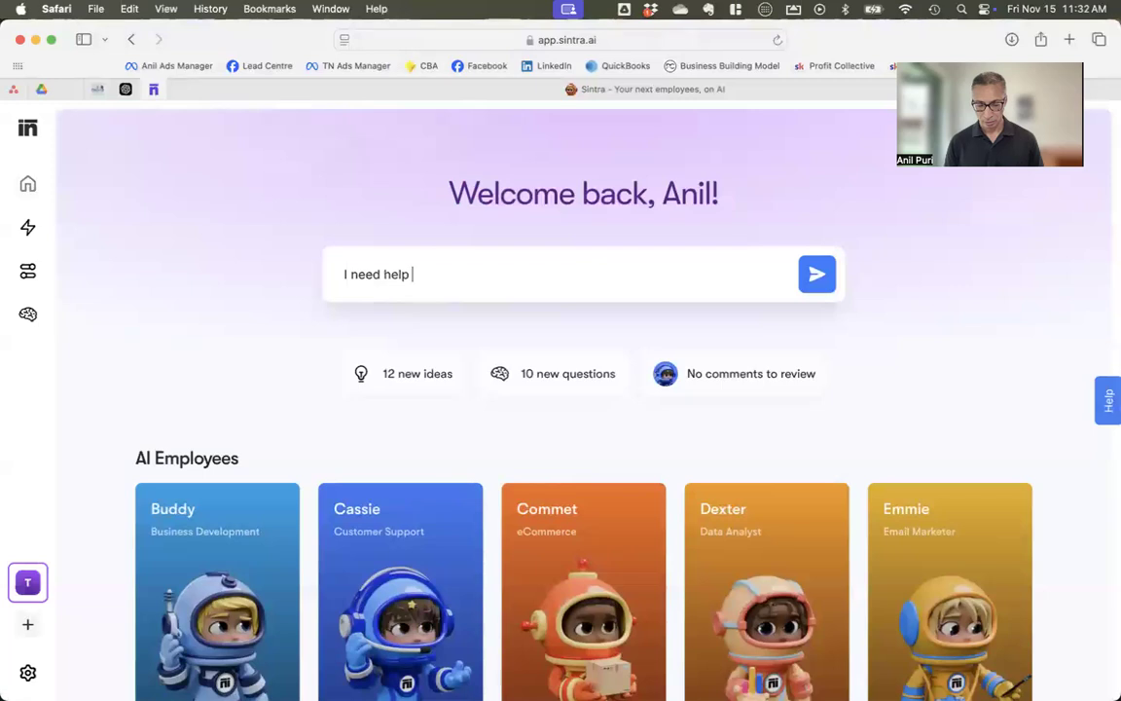
text(with social post ideas)
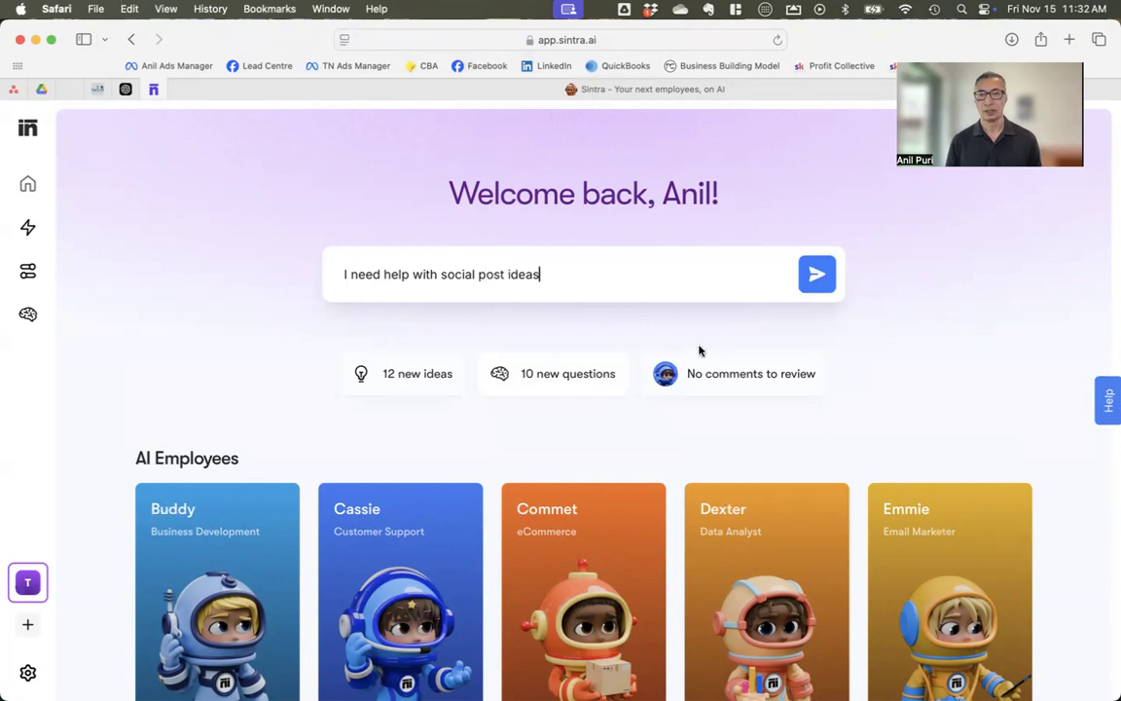
click(818, 275)
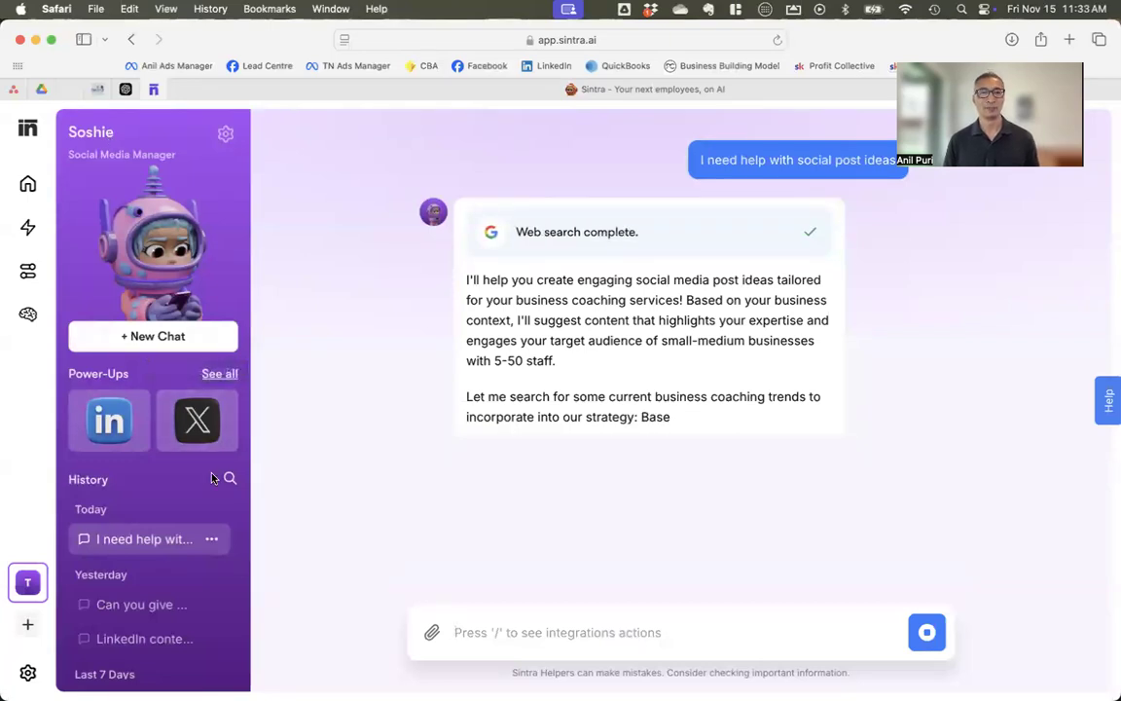
scroll(701, 341, up, 5)
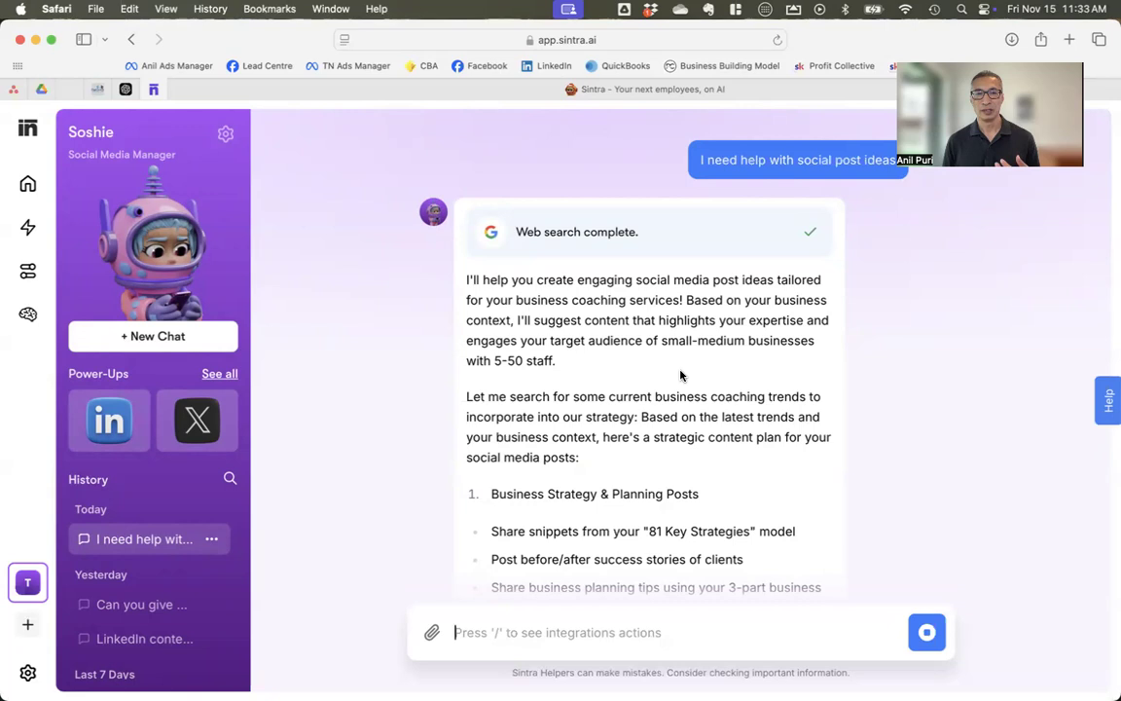
scroll(681, 375, down, 3)
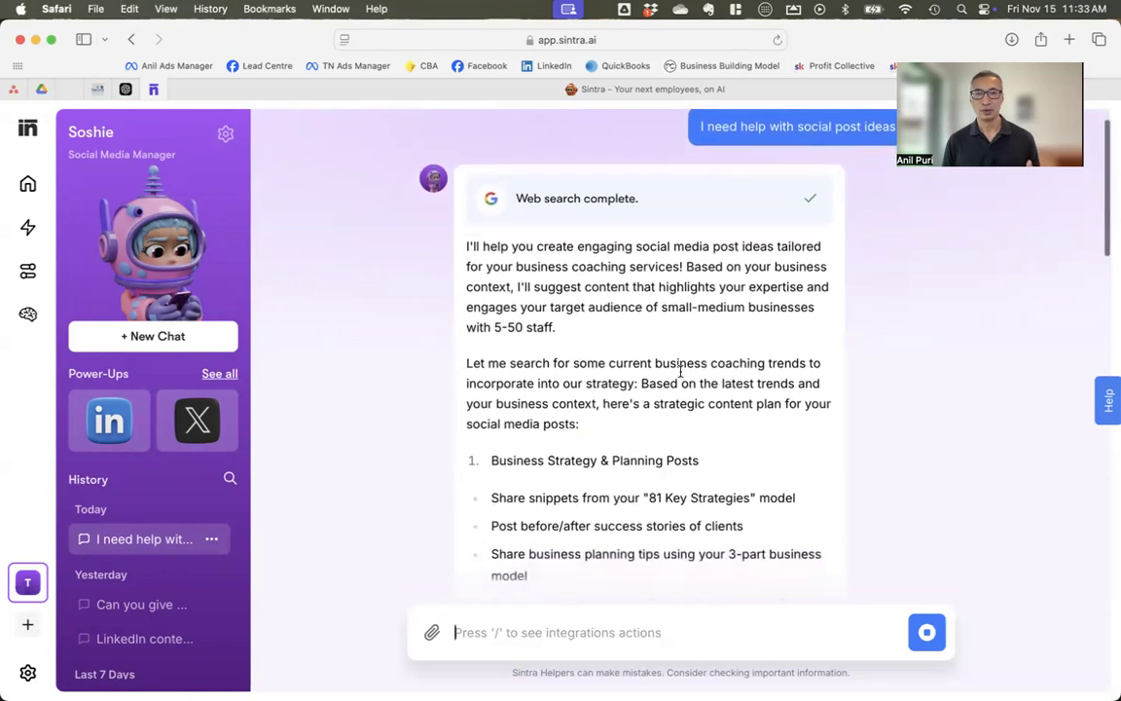
scroll(678, 373, up, 1)
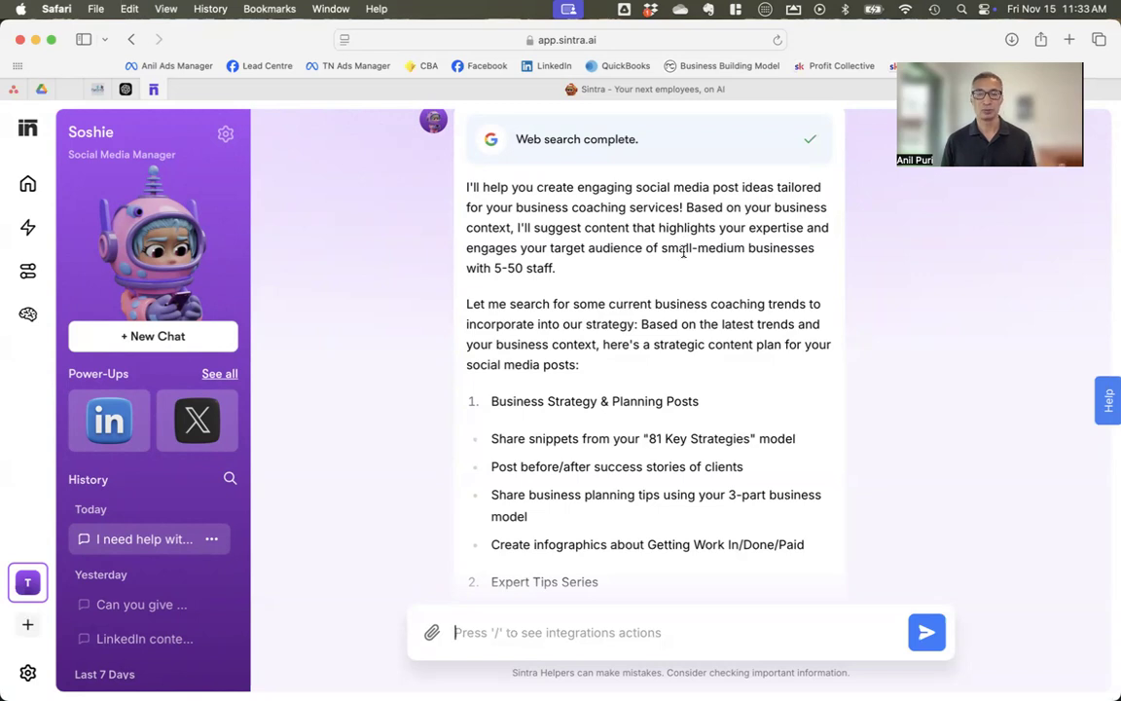
scroll(663, 363, down, 2)
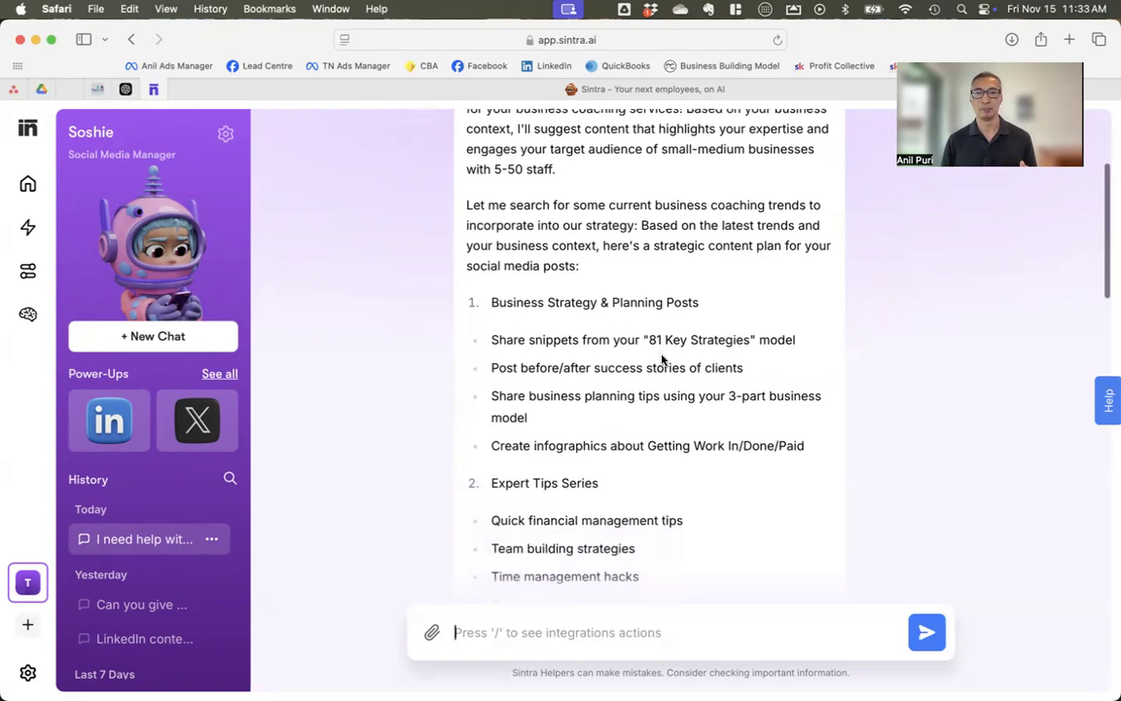
scroll(662, 361, up, 3)
scroll(662, 361, up, 2)
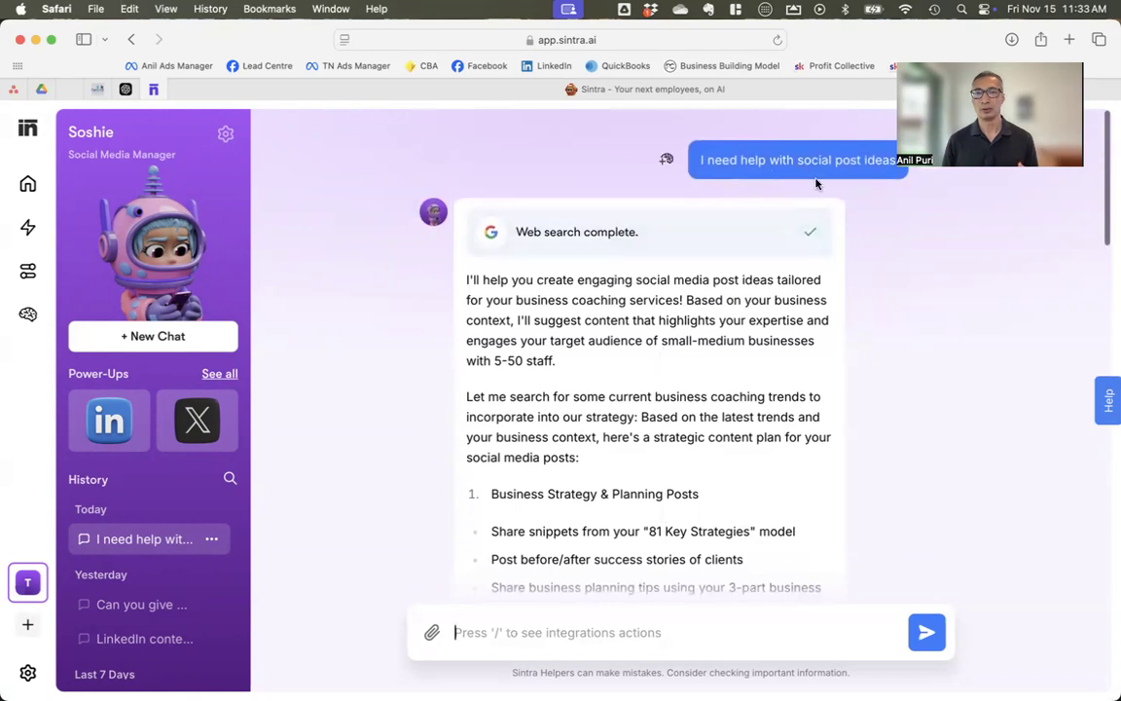
scroll(658, 426, down, 5)
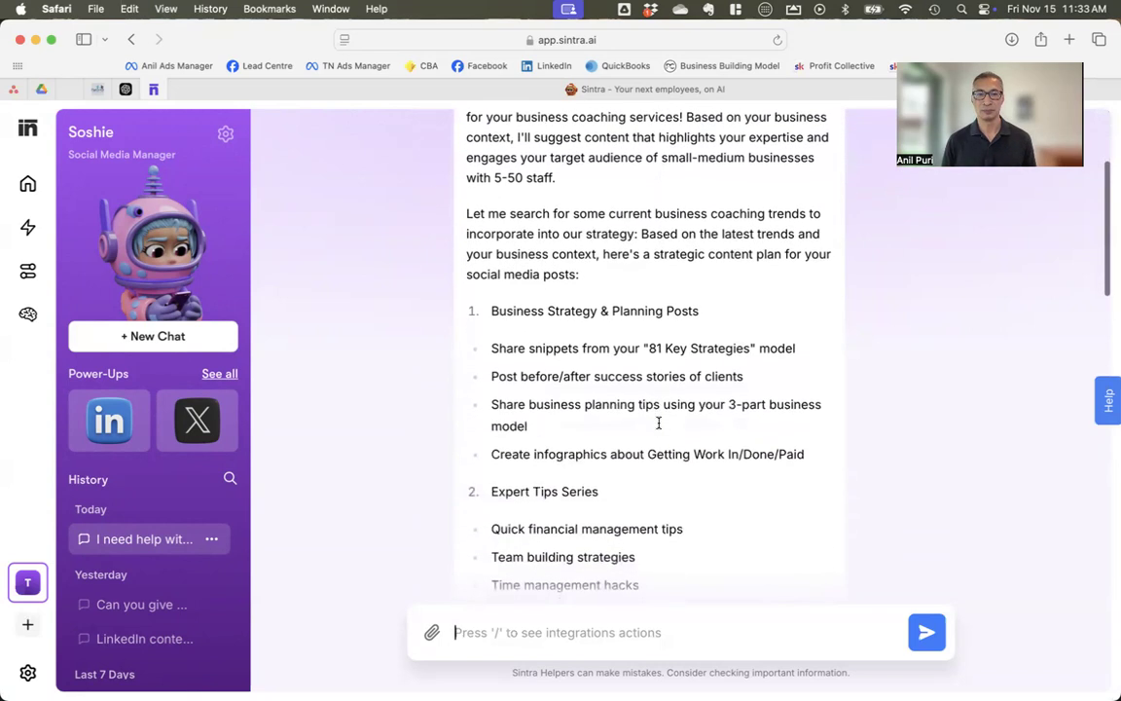
scroll(658, 425, up, 5)
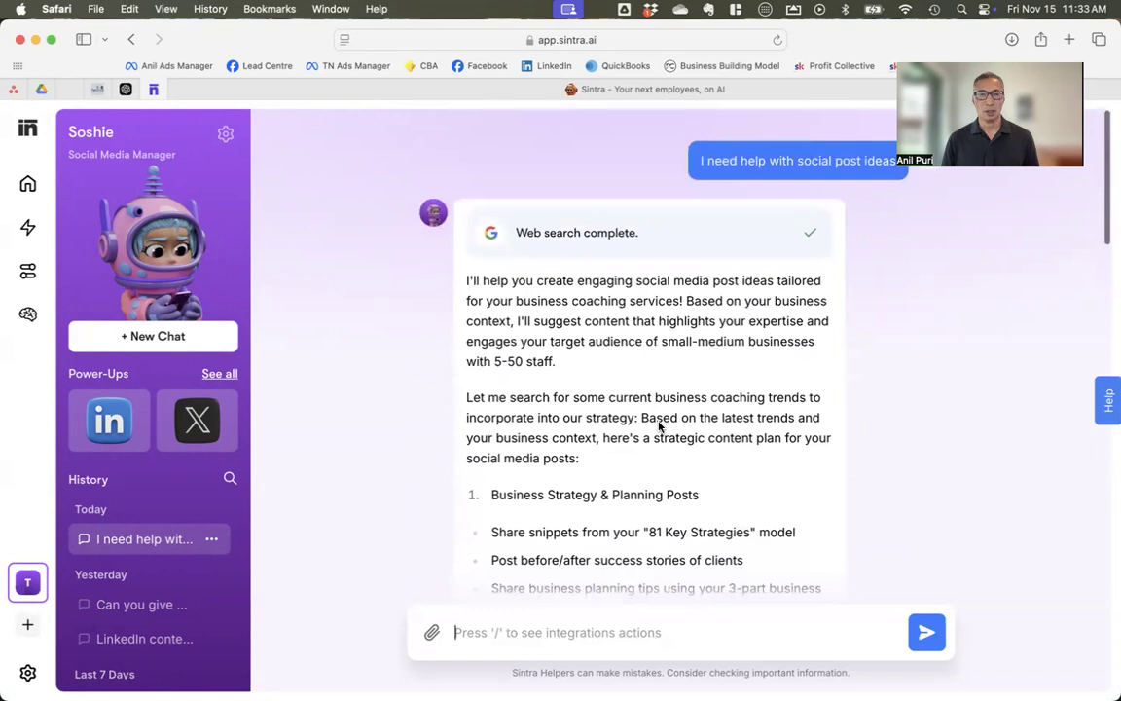
- Go back to the home dashboard and scroll down to the AI Employees cards
click(27, 182)
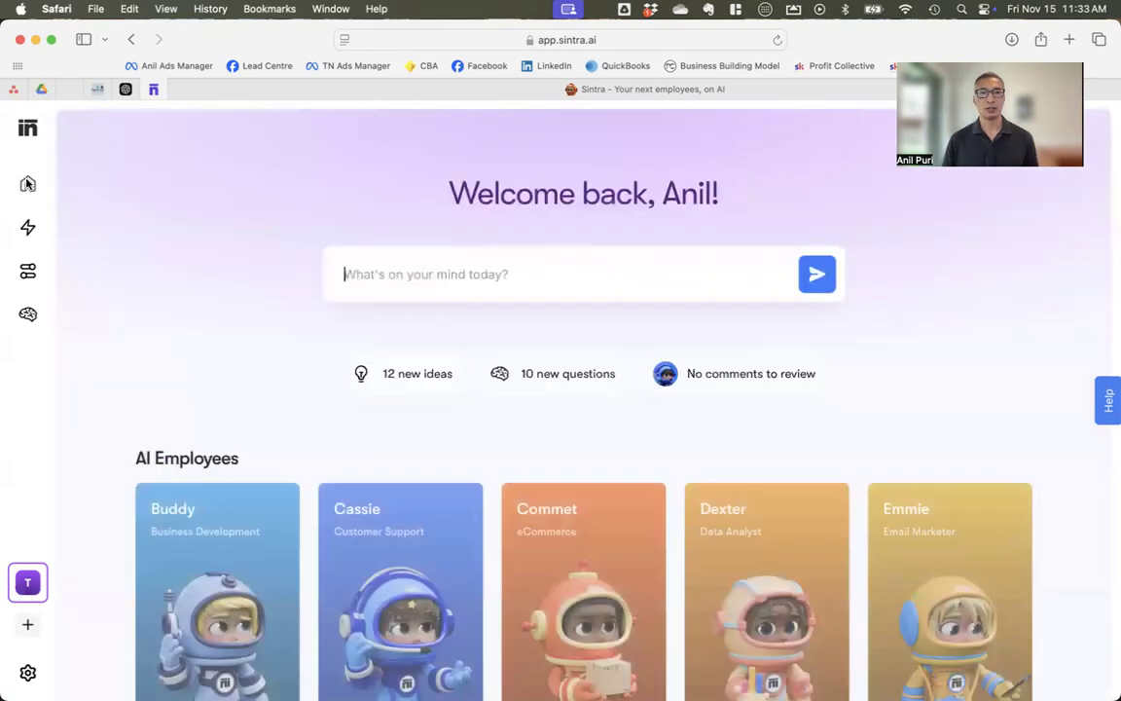
scroll(737, 492, down, 3)
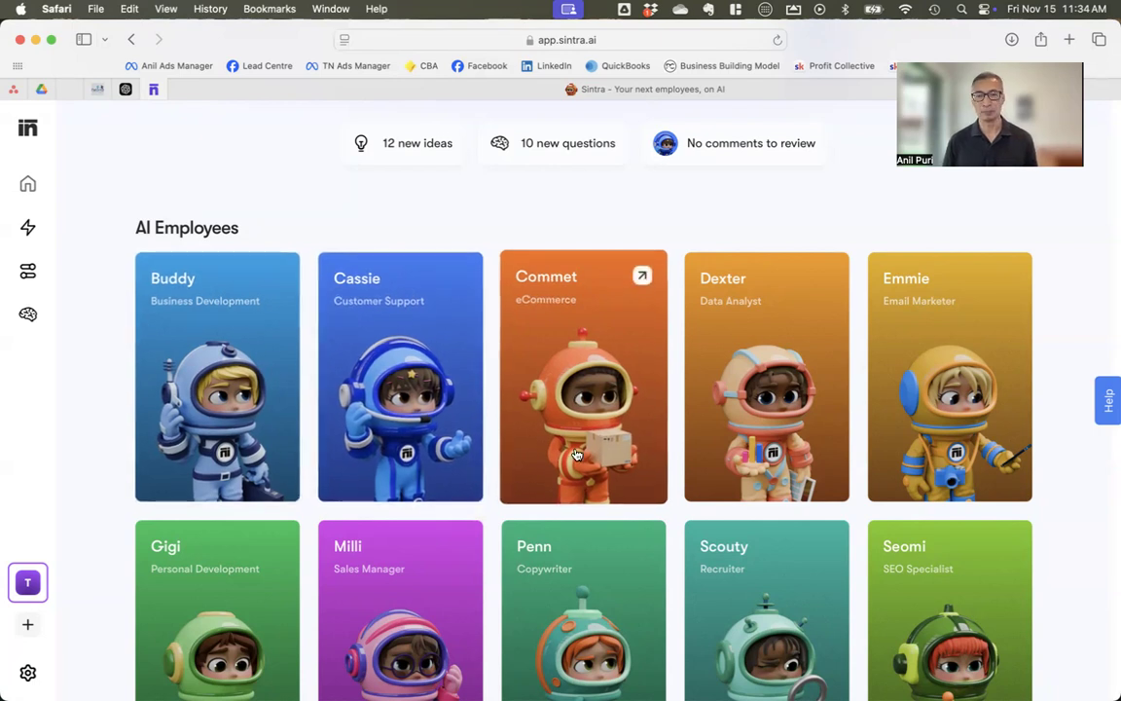
scroll(633, 409, down, 2)
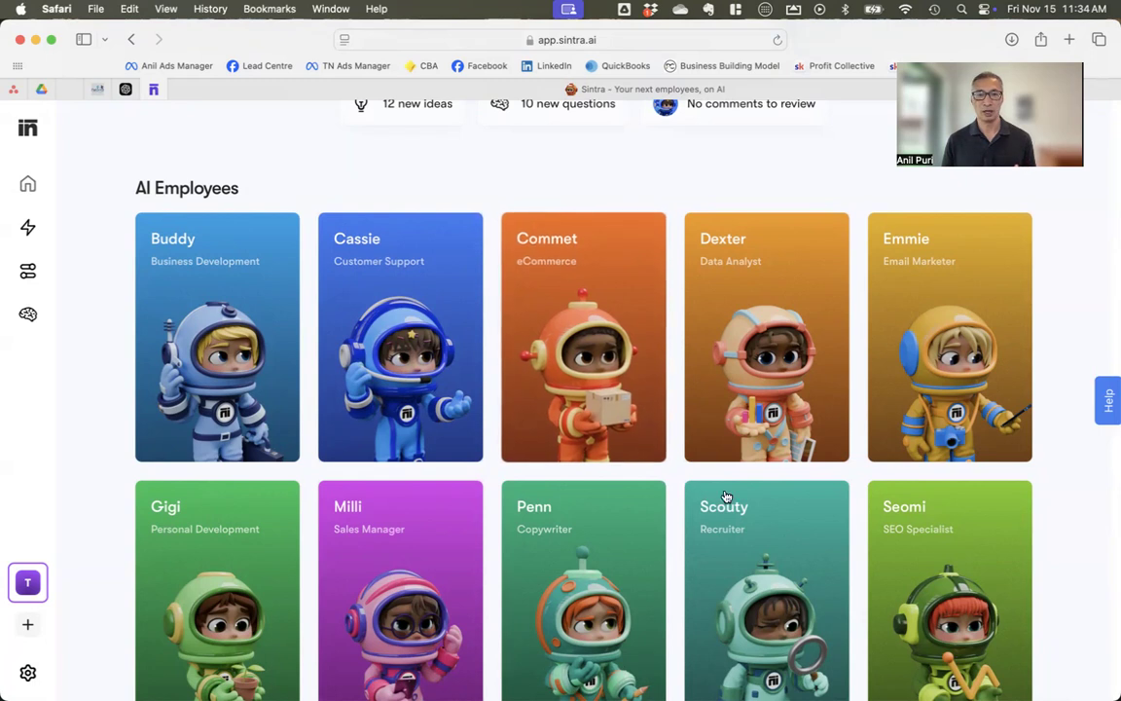
scroll(763, 496, down, 1)
- Start a new chat with Dexter from his Data Analyst card
click(759, 287)
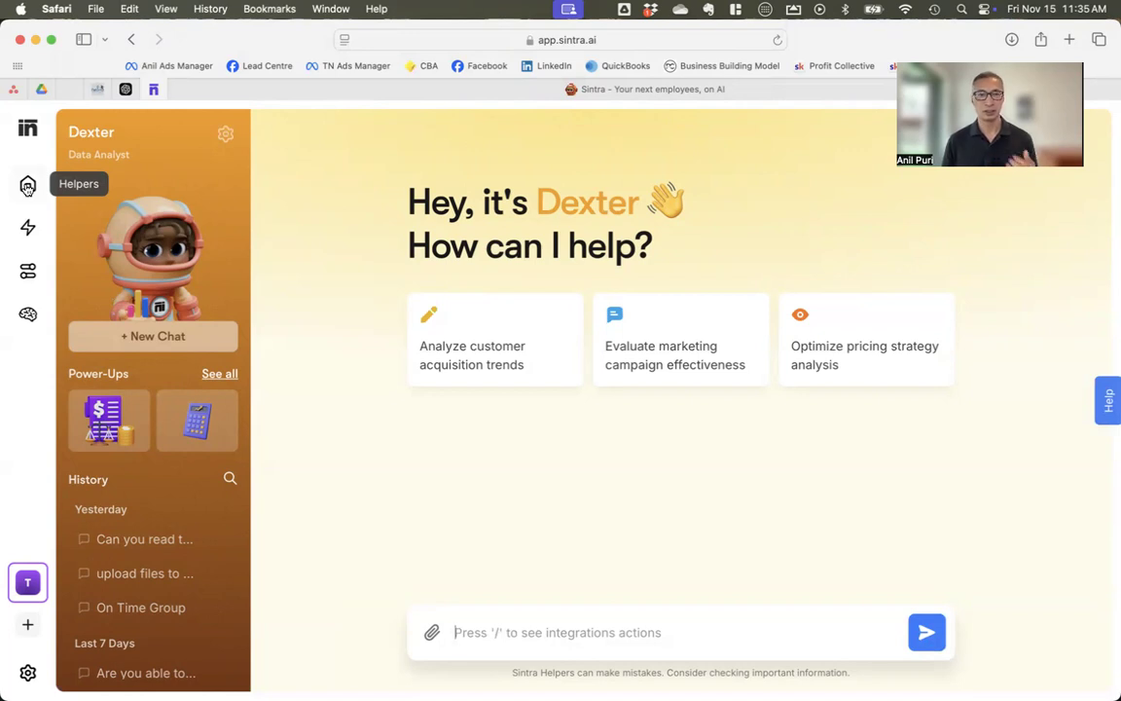
- From the home dashboard, start reviewing the 12 new ideas
click(27, 186)
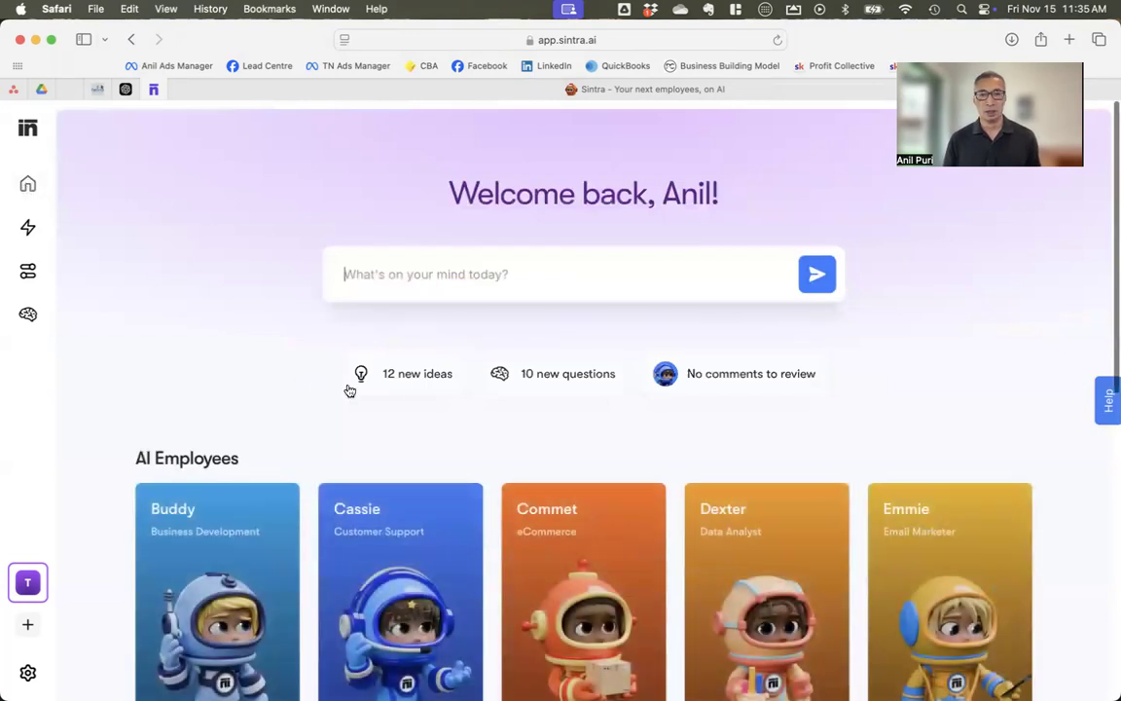
mouse_move(632, 516)
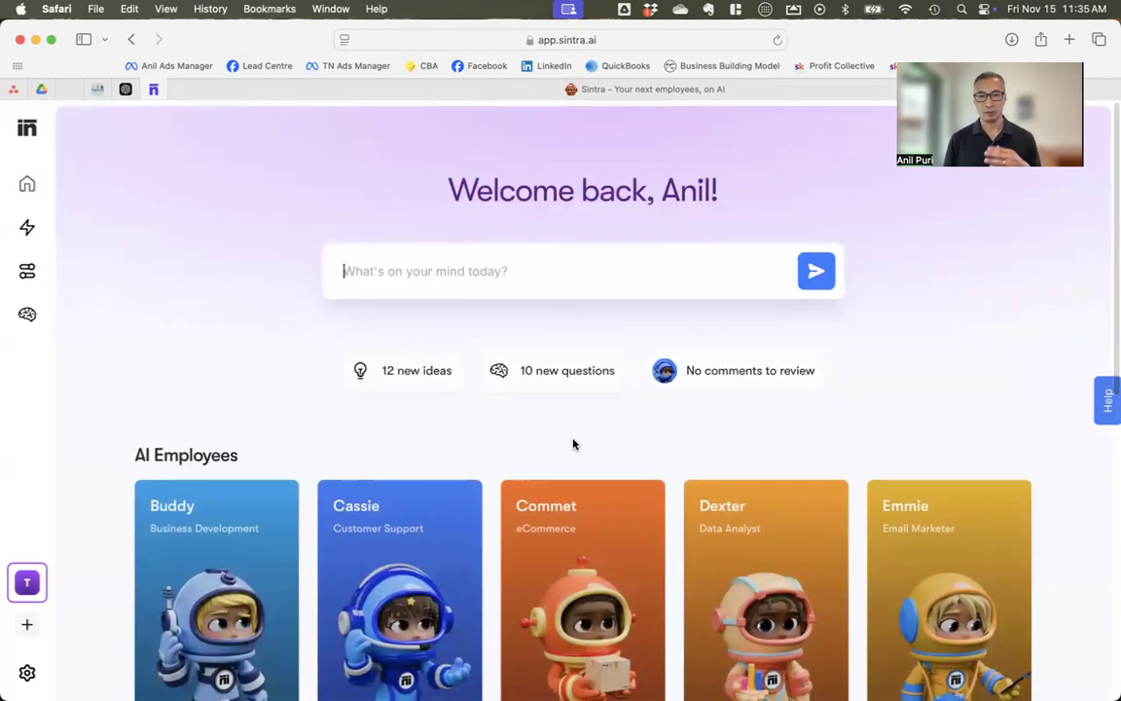
scroll(574, 443, down, 2)
scroll(565, 443, up, 1)
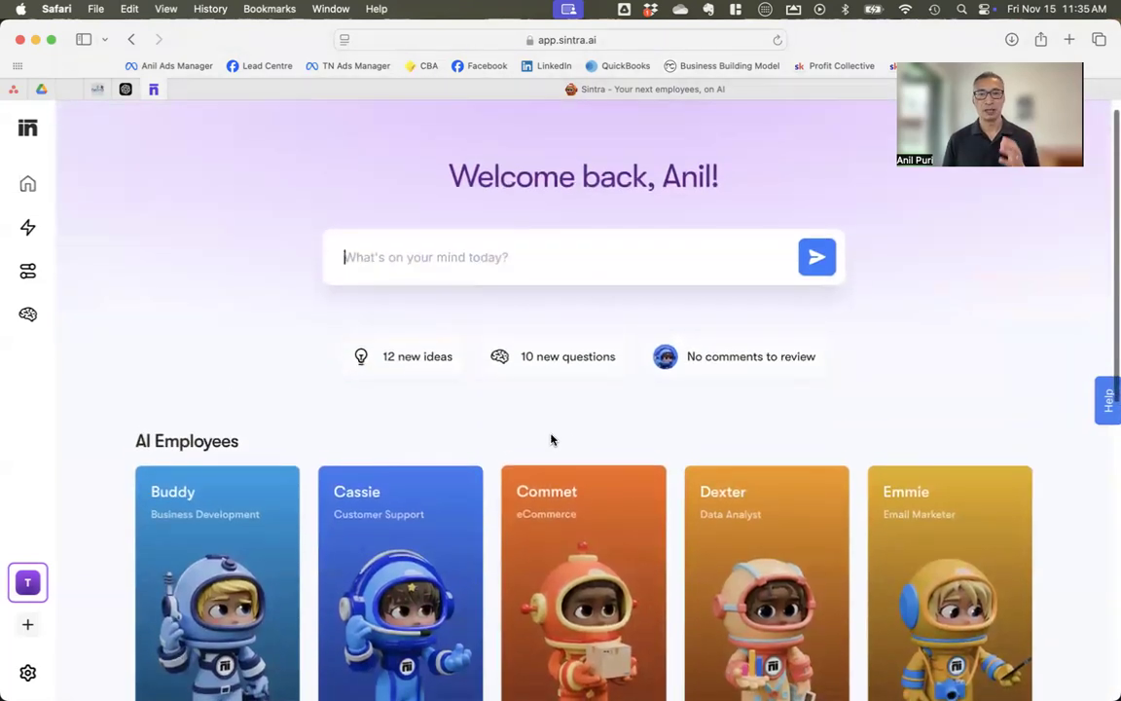
click(414, 360)
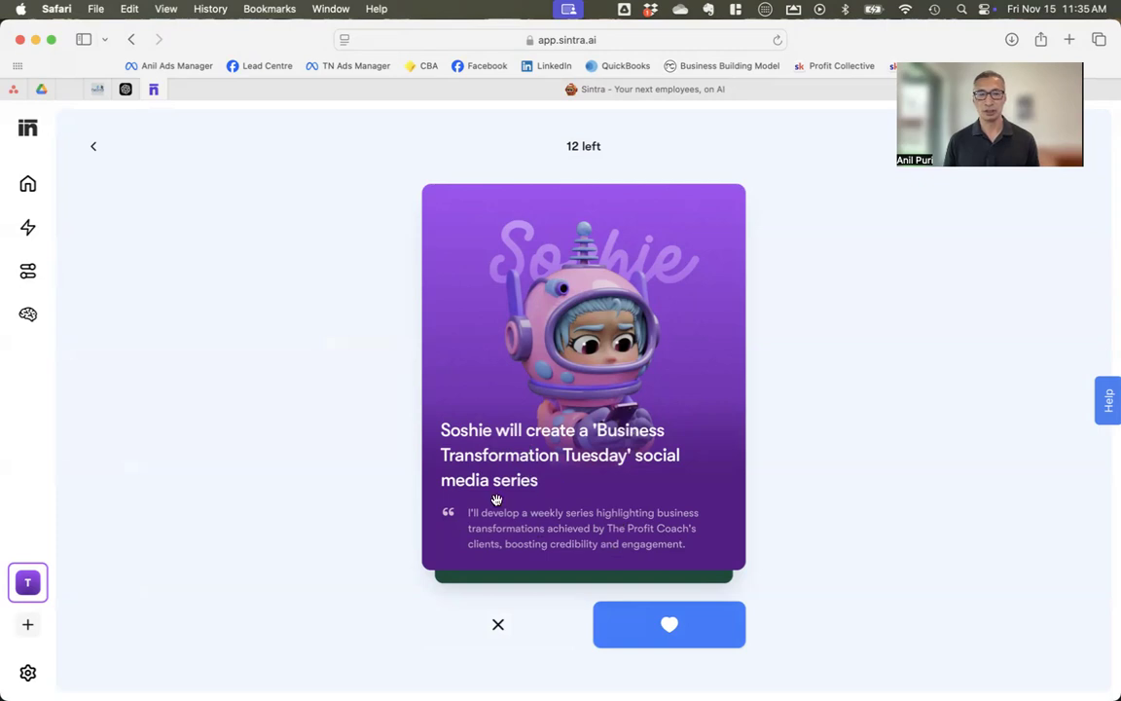
- Save Penn's success story and Milli's Quick Win Consultation ideas, skip four others, and return home
click(499, 628)
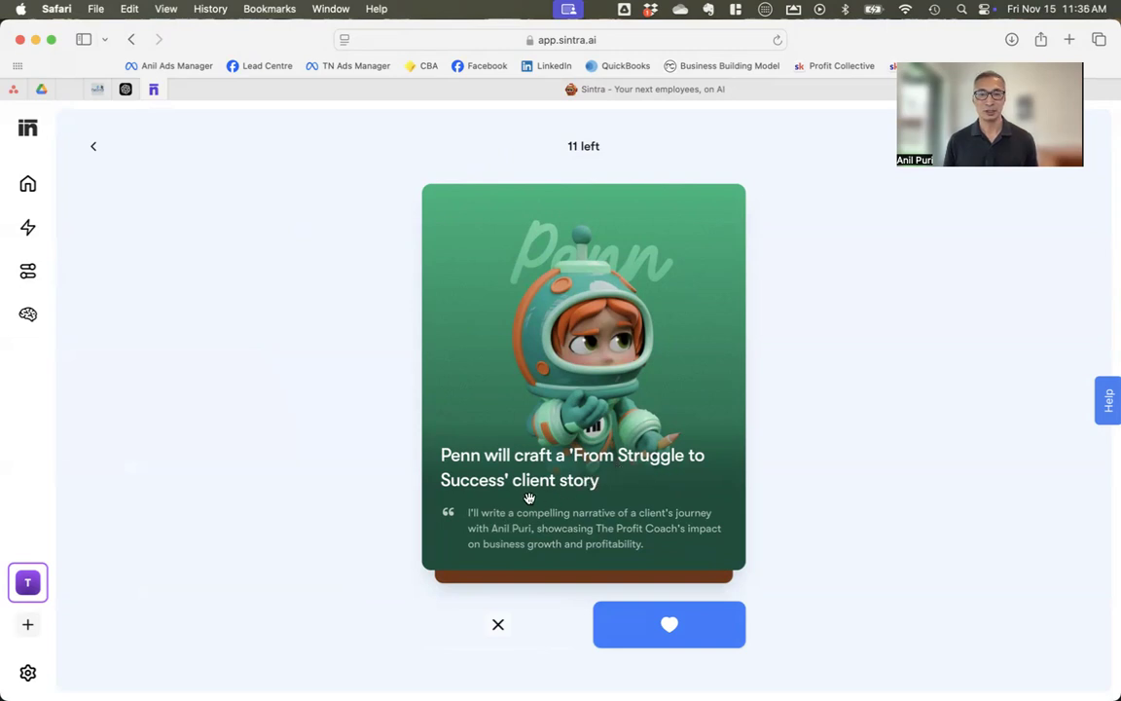
click(676, 626)
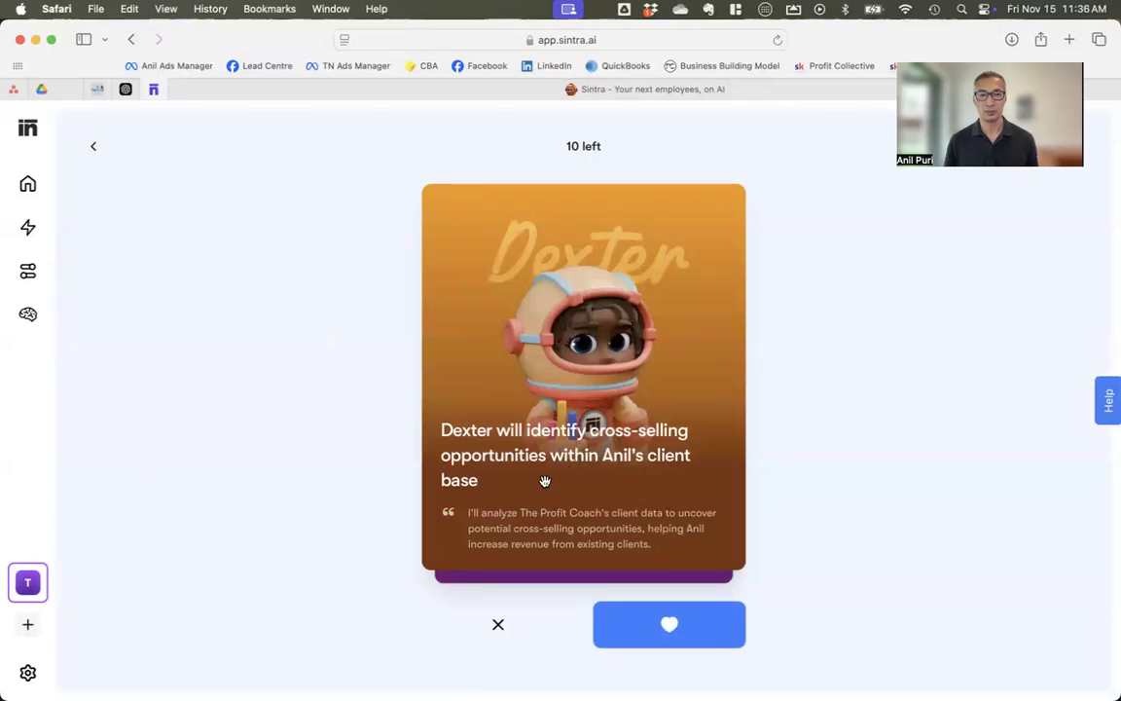
click(498, 625)
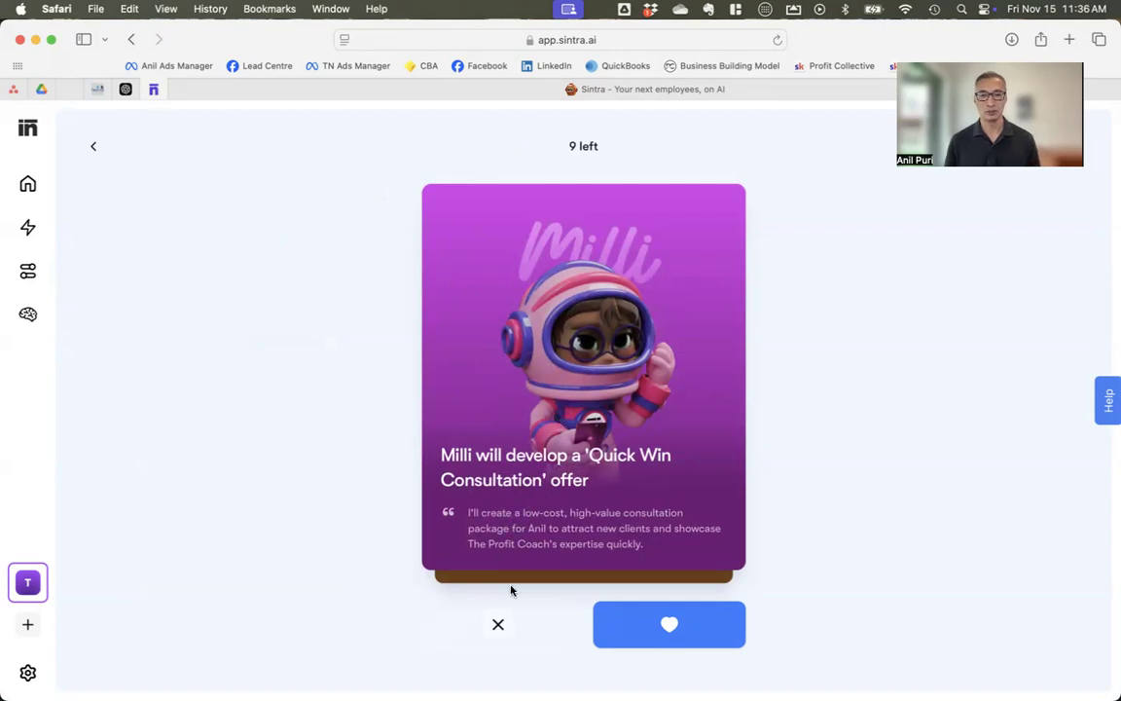
click(666, 623)
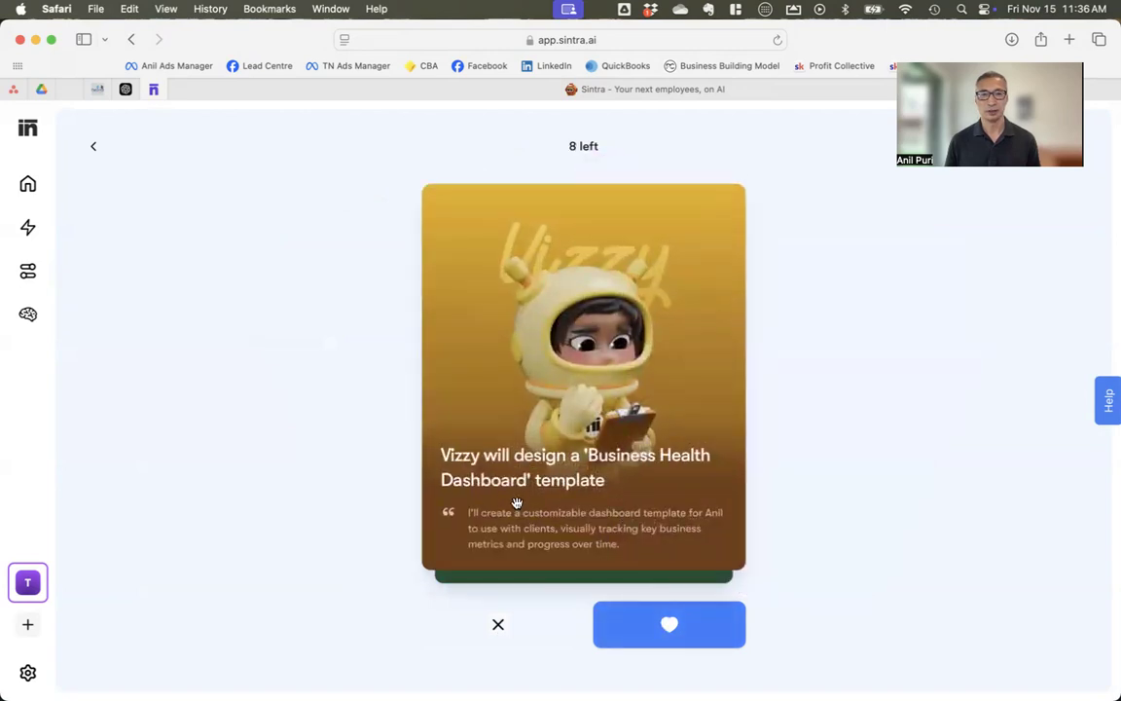
click(498, 628)
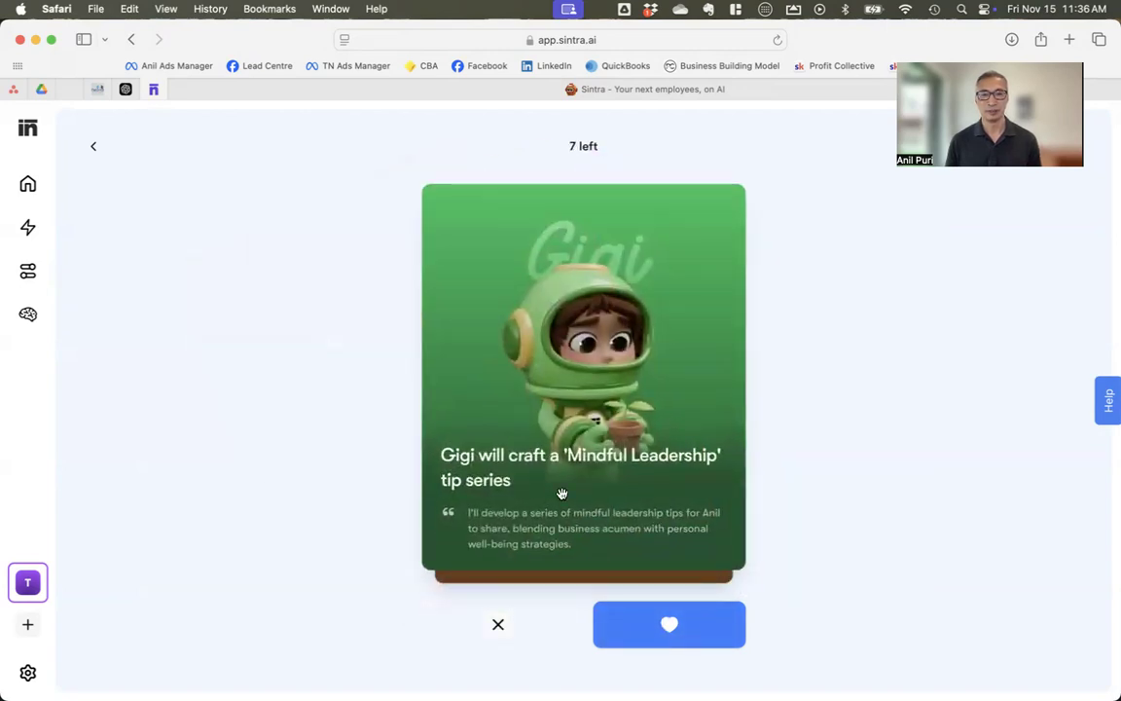
click(499, 626)
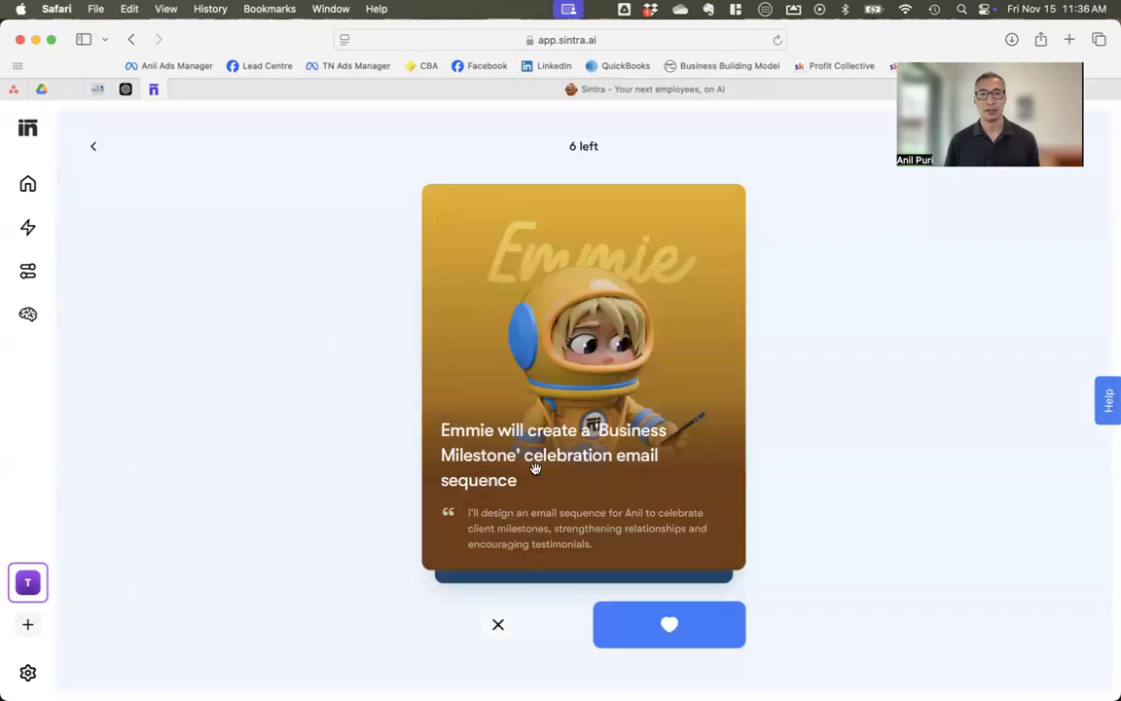
click(97, 146)
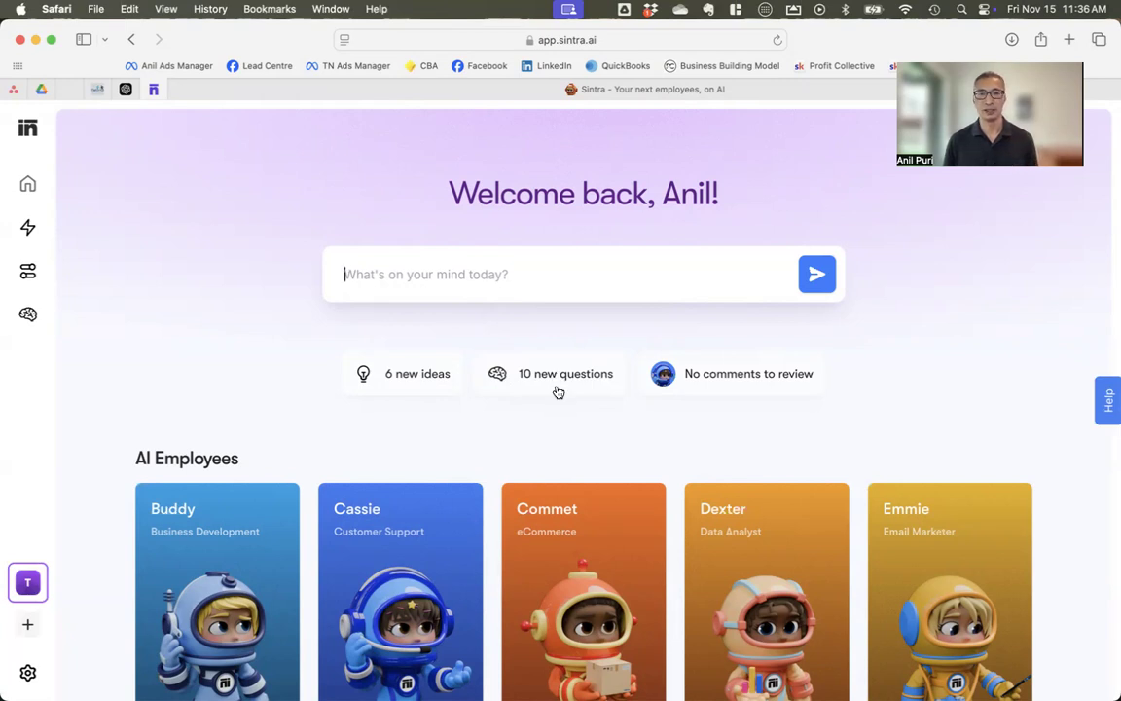
click(555, 381)
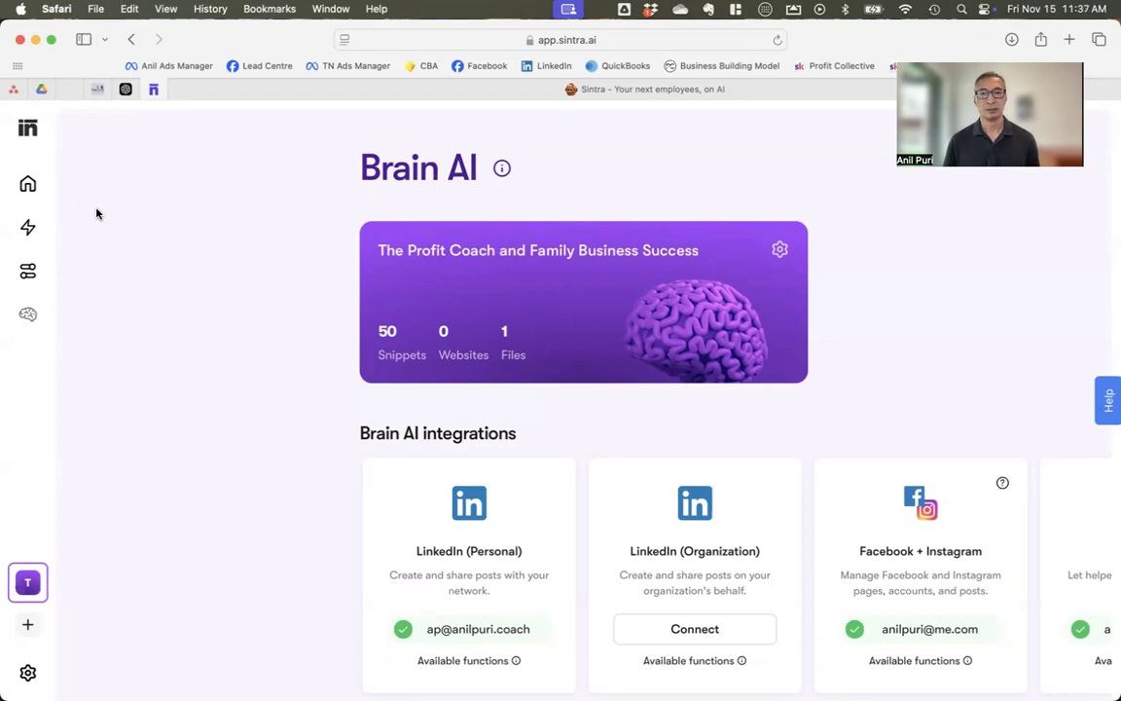
click(28, 187)
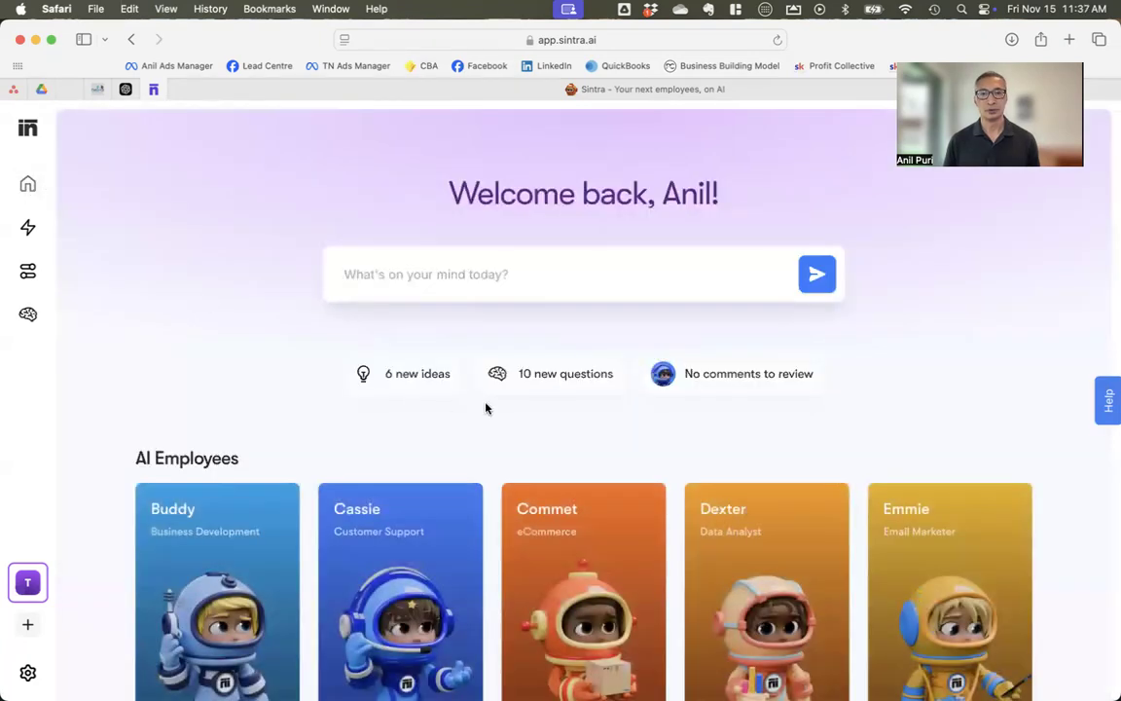
click(545, 374)
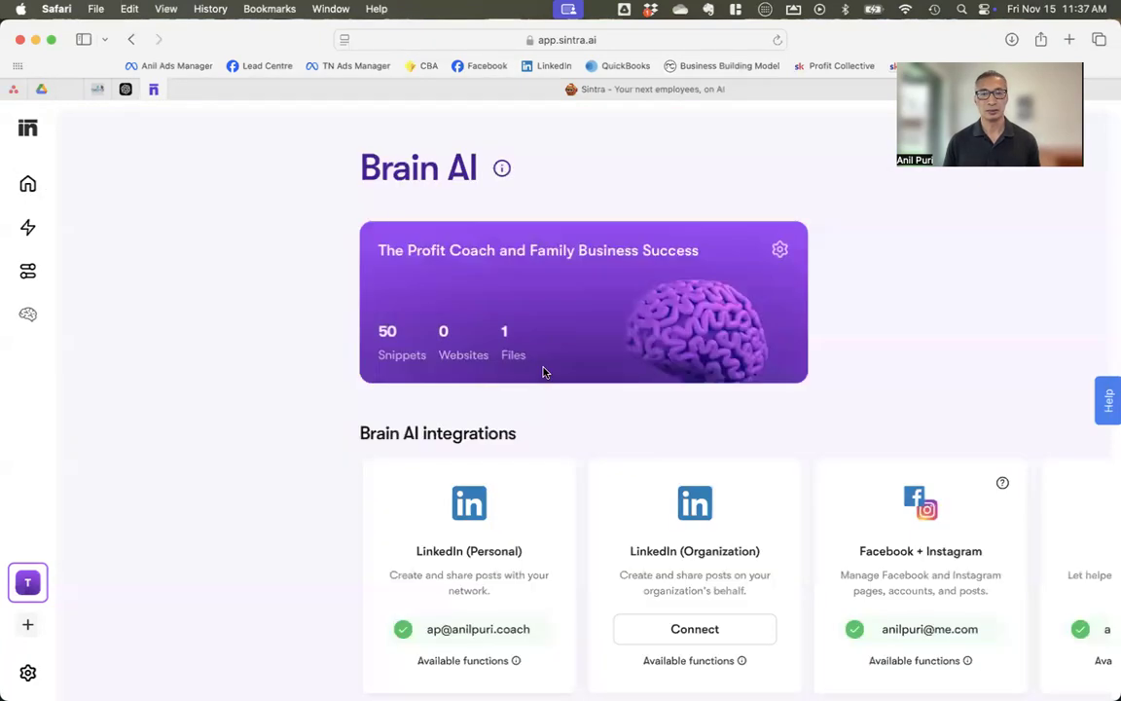
scroll(623, 455, down, 6)
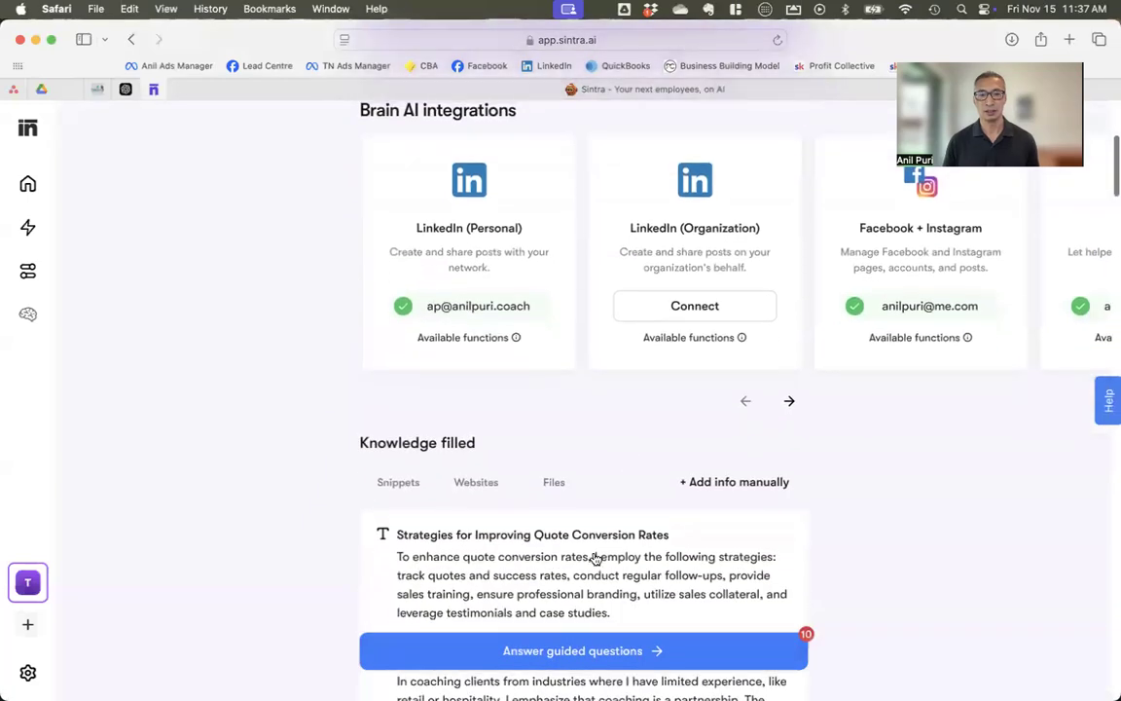
click(570, 651)
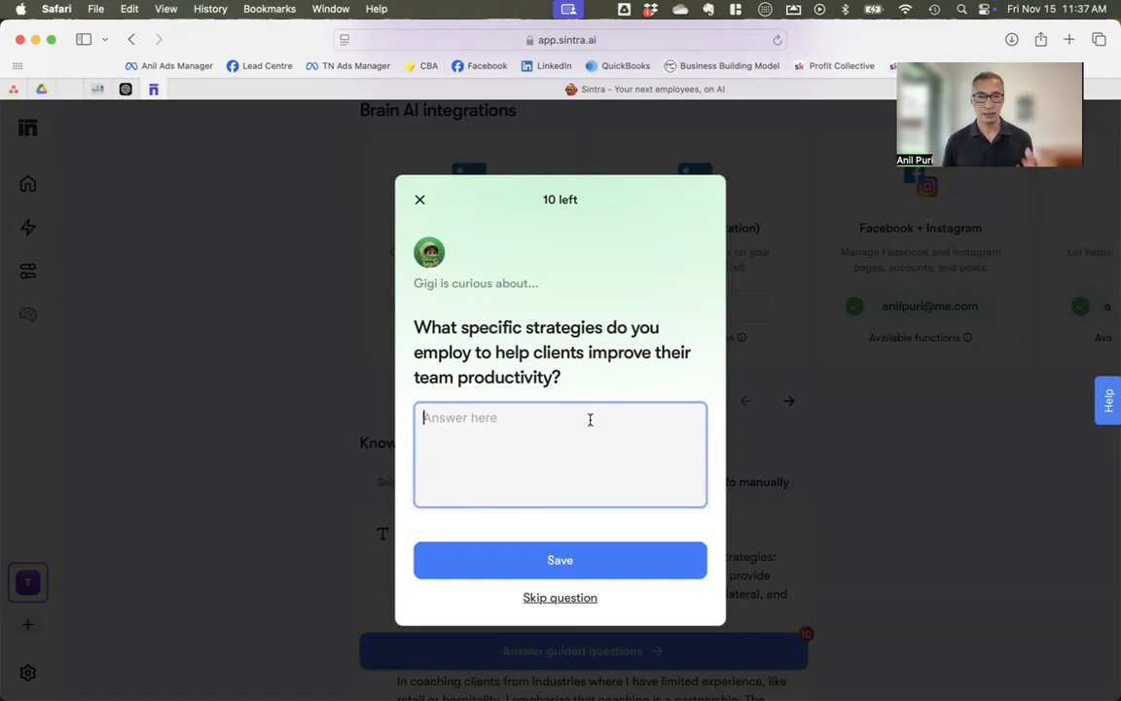
click(418, 201)
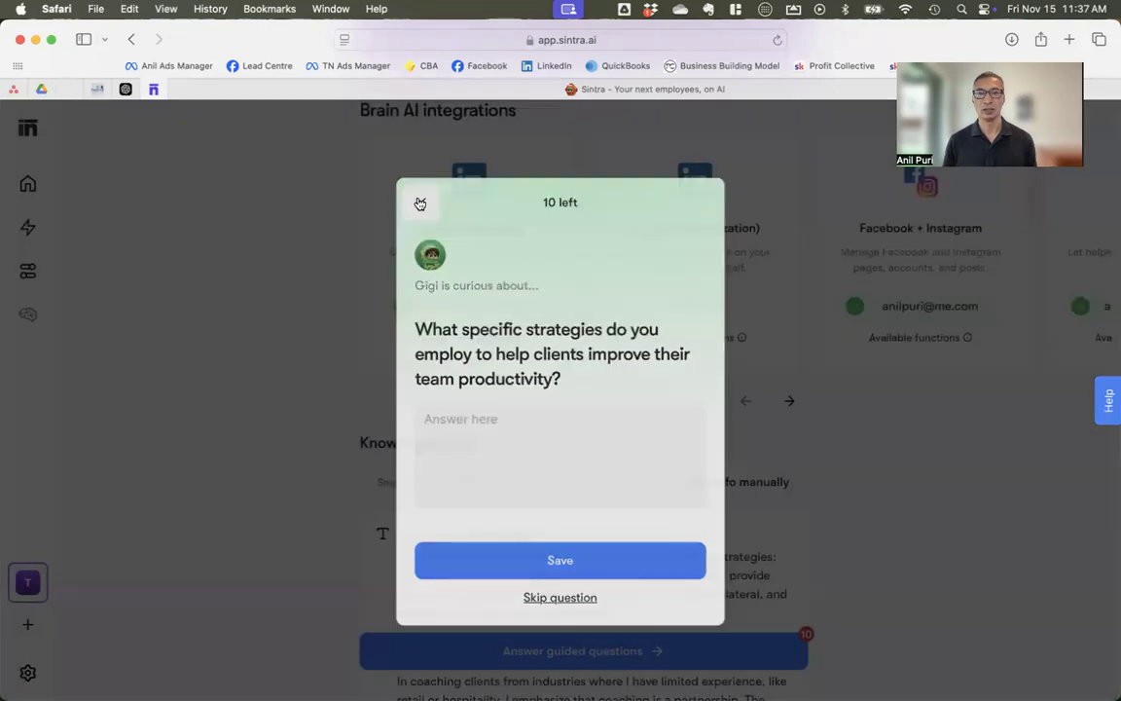
scroll(247, 260, up, 5)
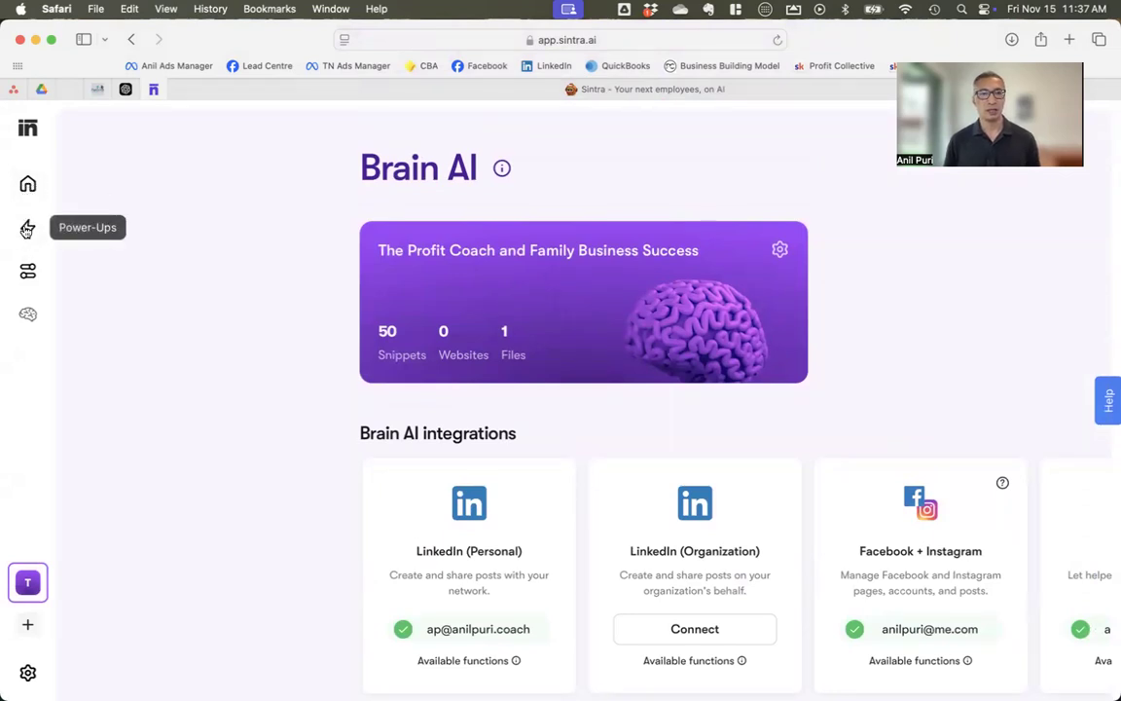
- Open Vizzy's Image Generation card from the Power-Ups overview
click(27, 184)
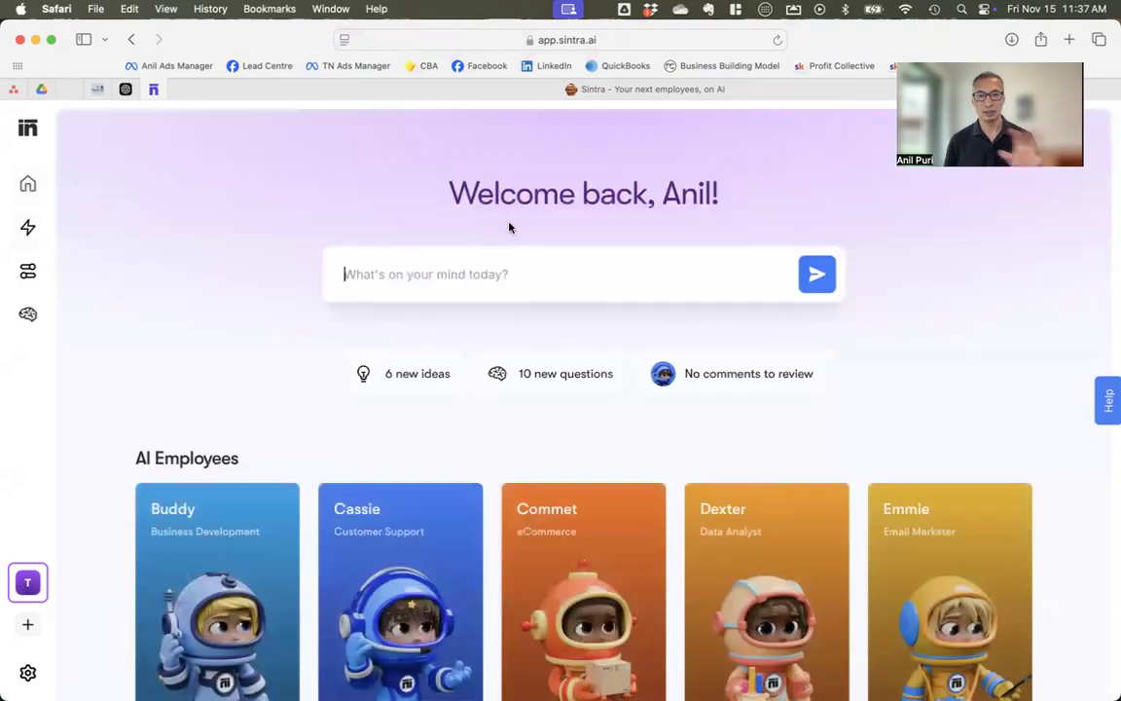
click(29, 228)
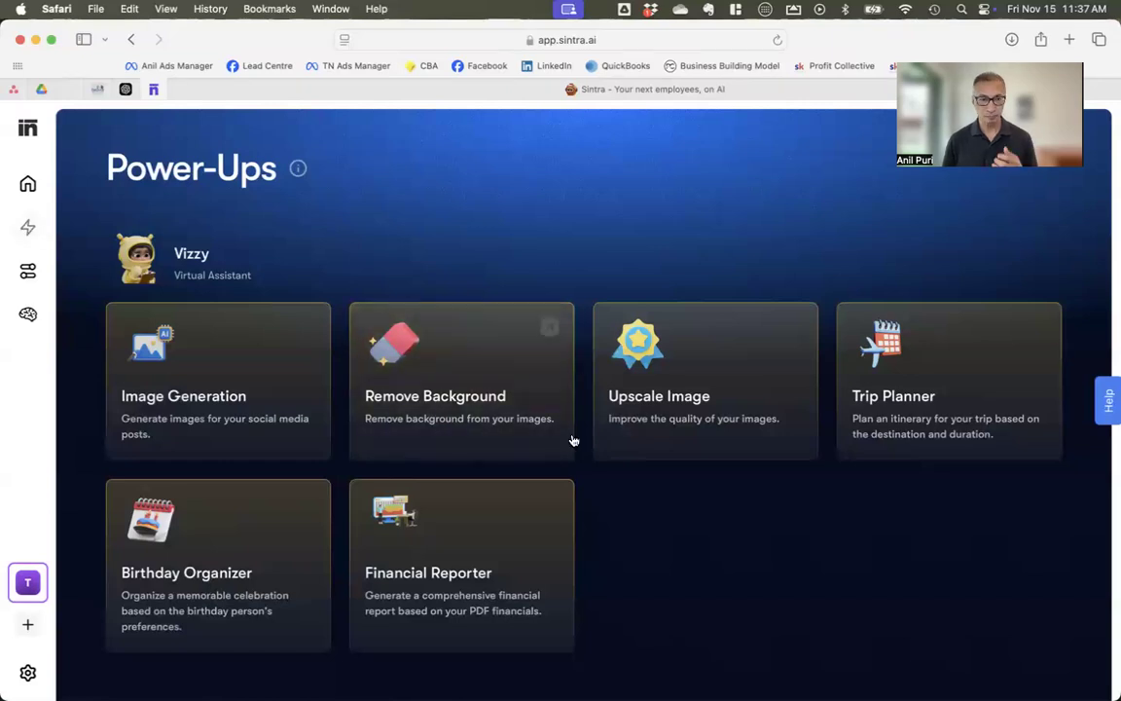
click(250, 401)
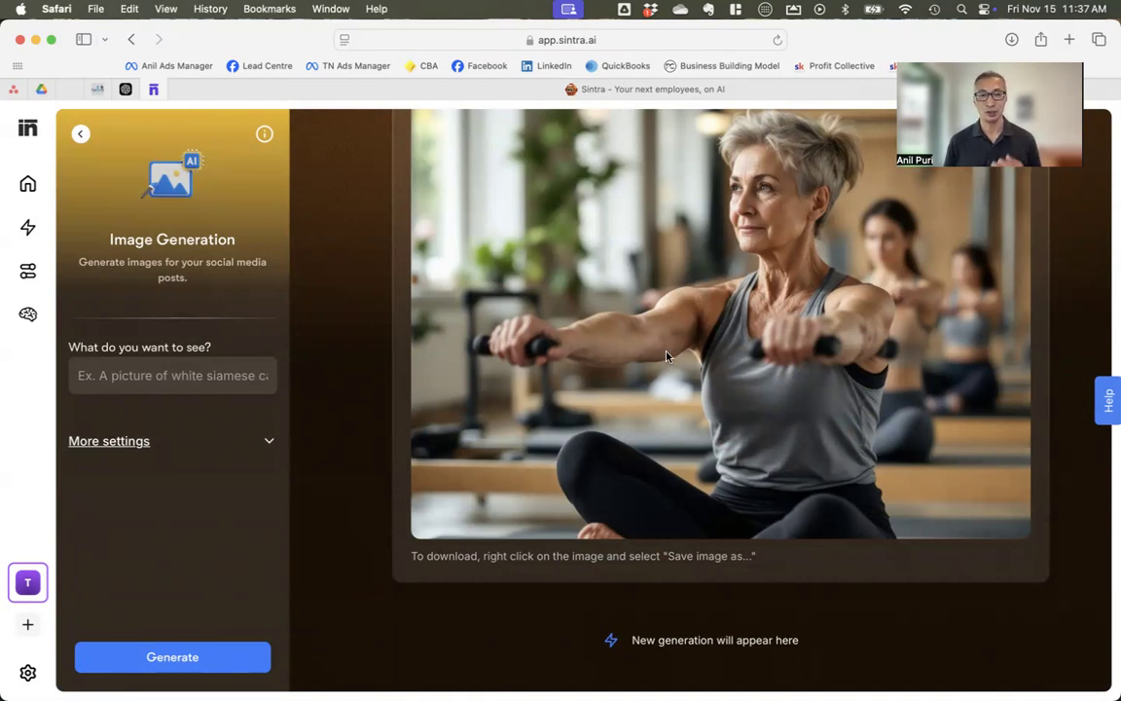
- Generate an image from the prompt 'frustrated trademan business owner'
click(200, 378)
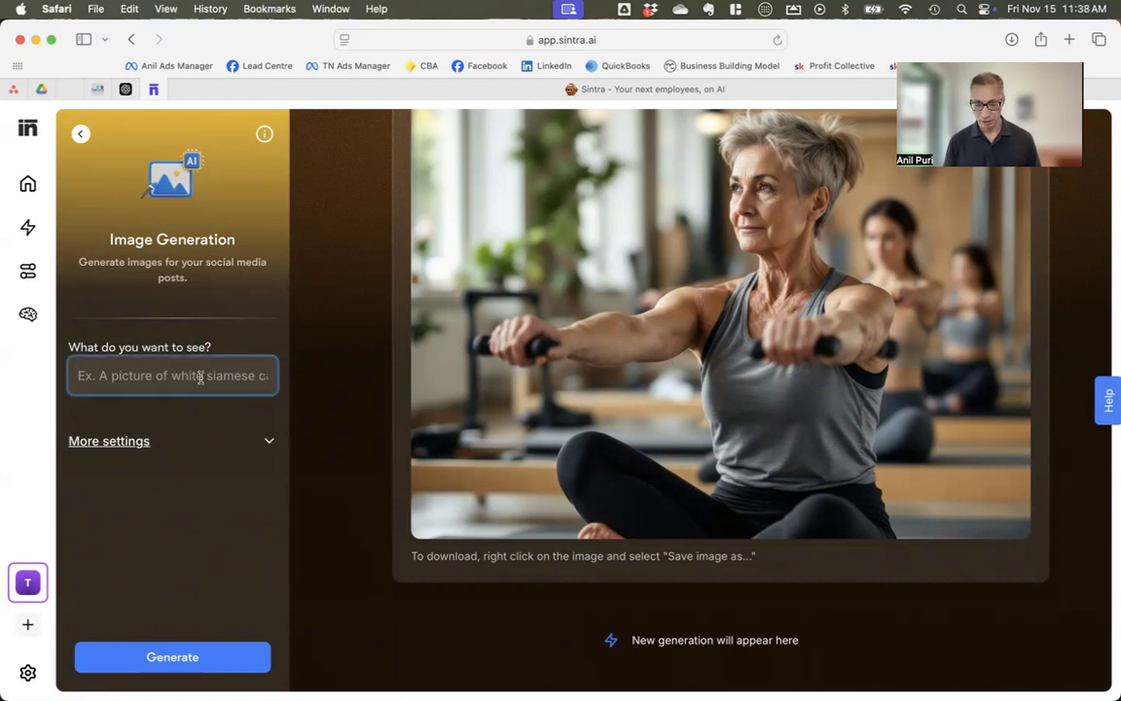
text(frustra)
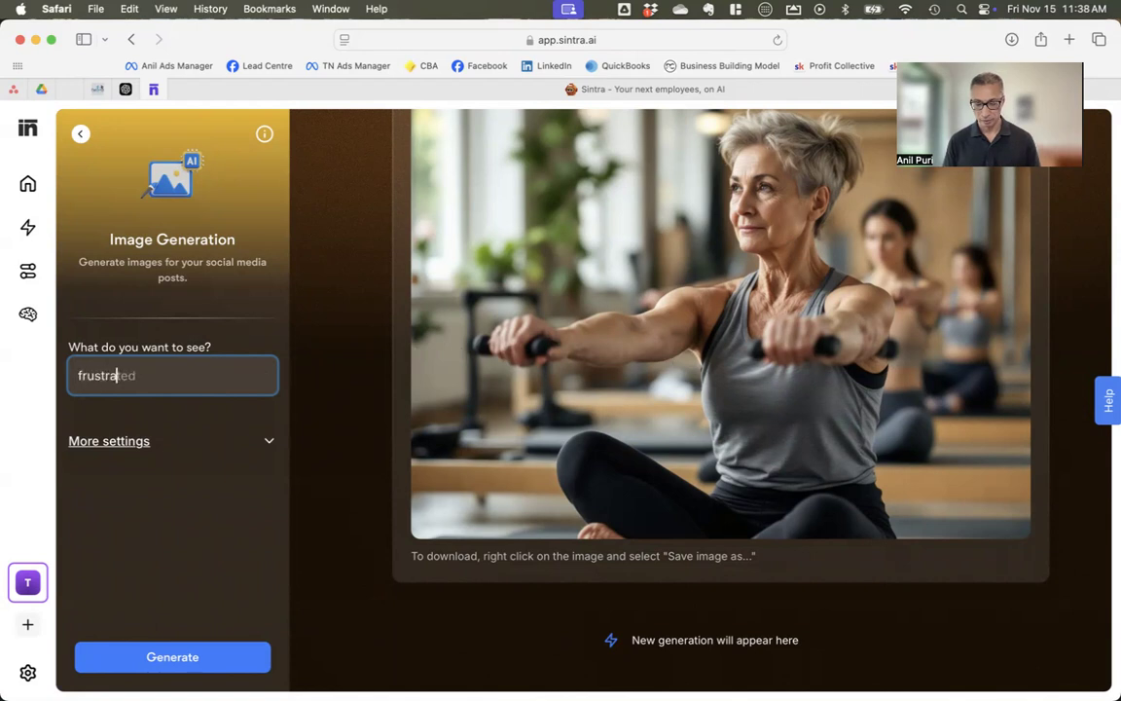
text(ted )
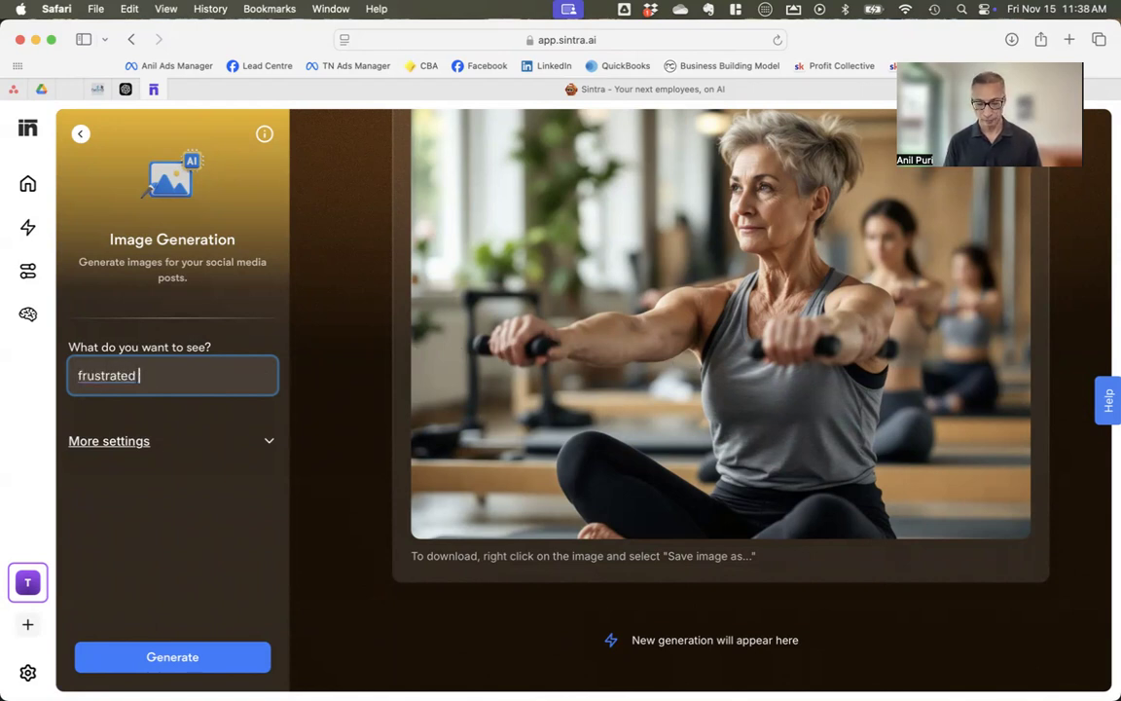
text(trademan)
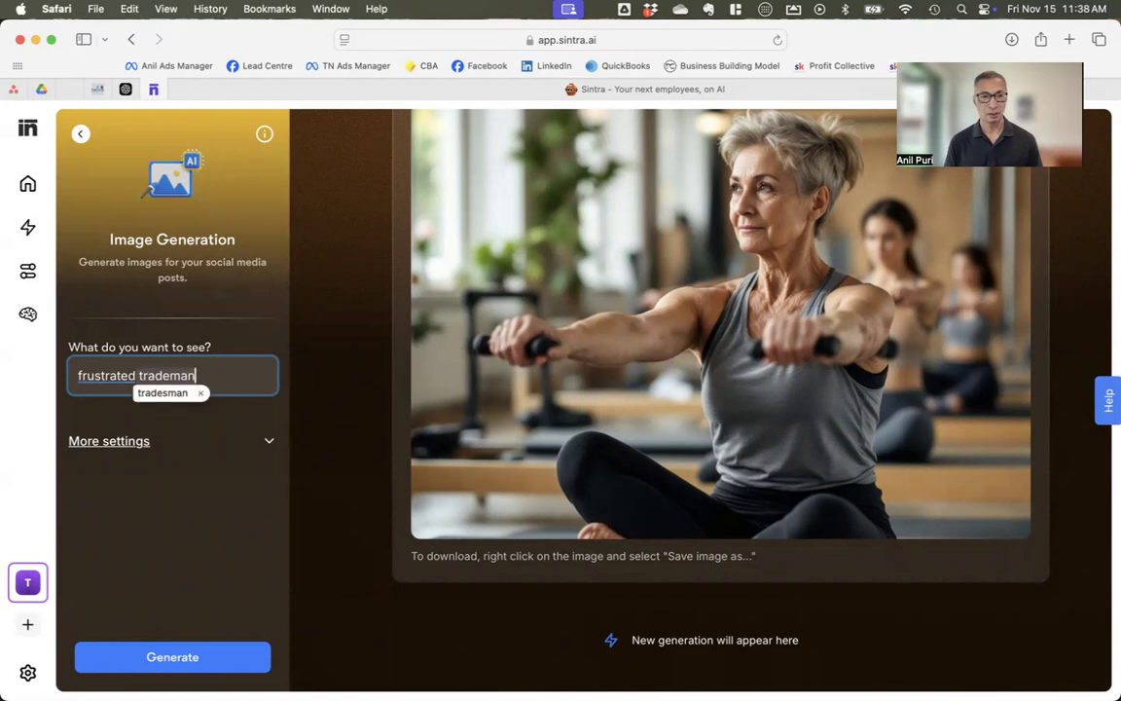
key(BackSpace)
key(BackSpace)
key(BackSpace)
text(sman business )
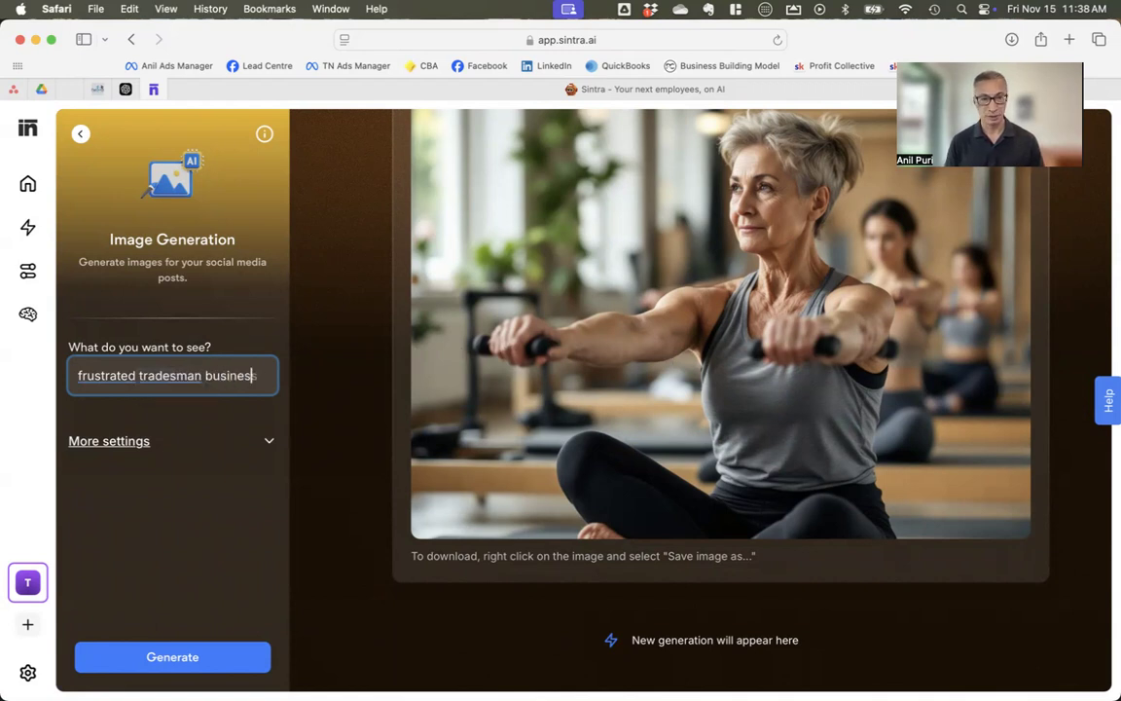
text(owner)
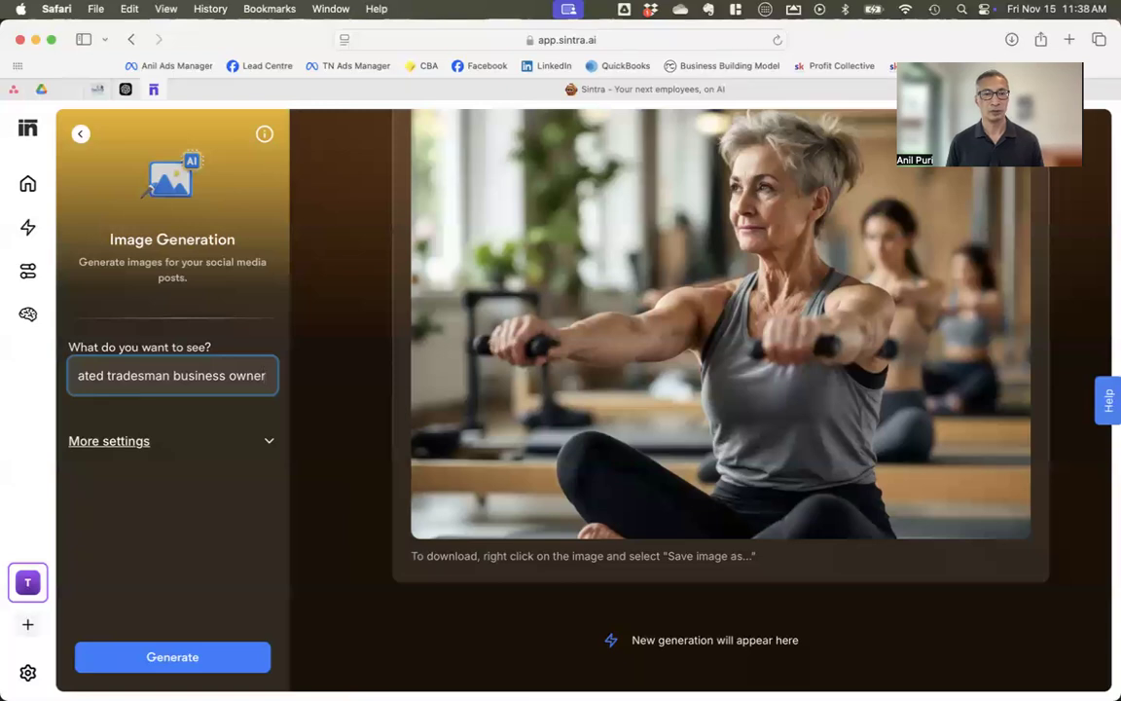
click(166, 659)
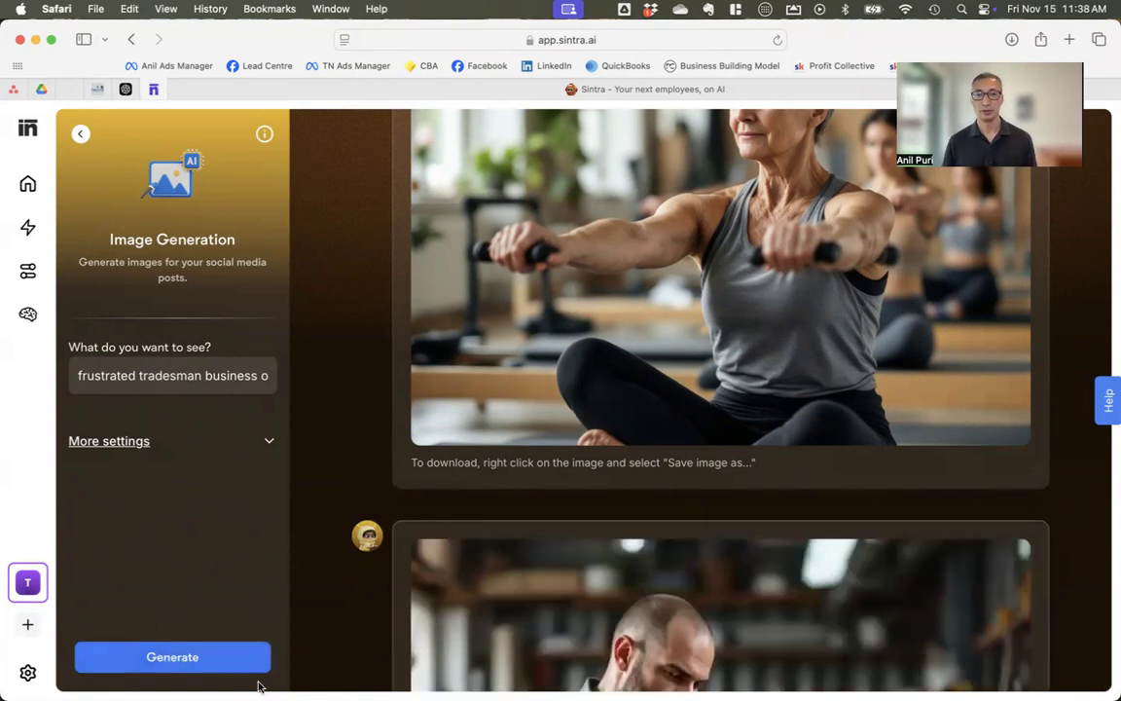
- Save the generated tradesman image to the Downloads folder
scroll(720, 576, down, 6)
scroll(720, 579, down, 1)
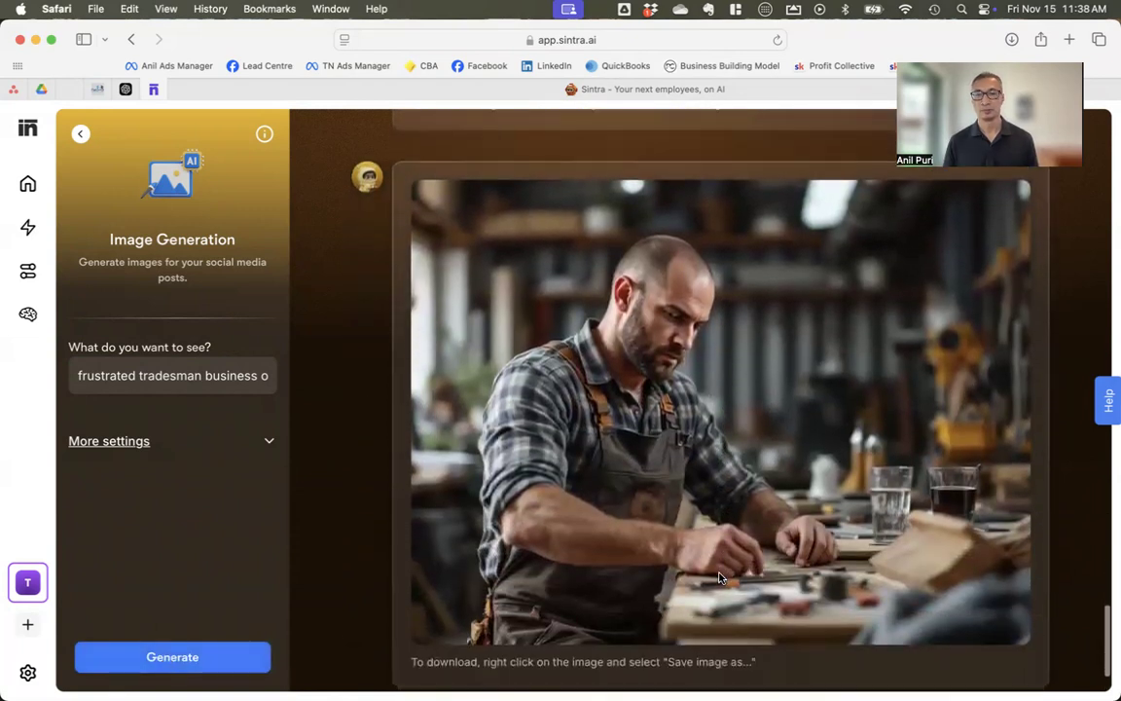
right_click(713, 435)
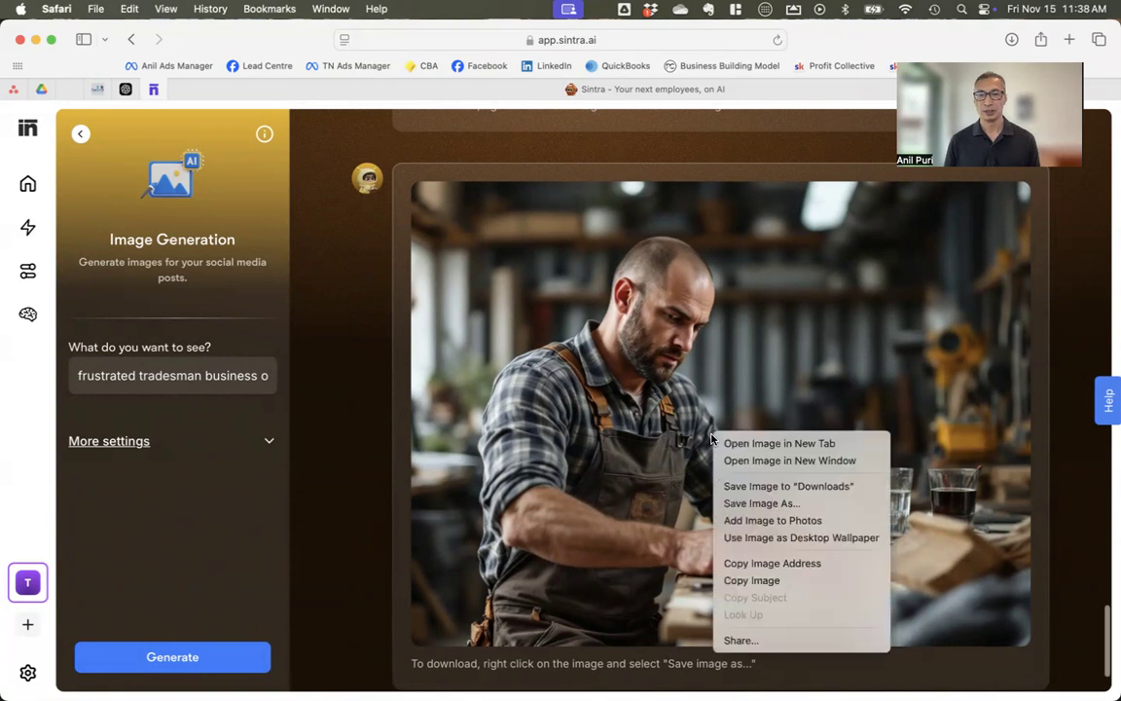
click(793, 491)
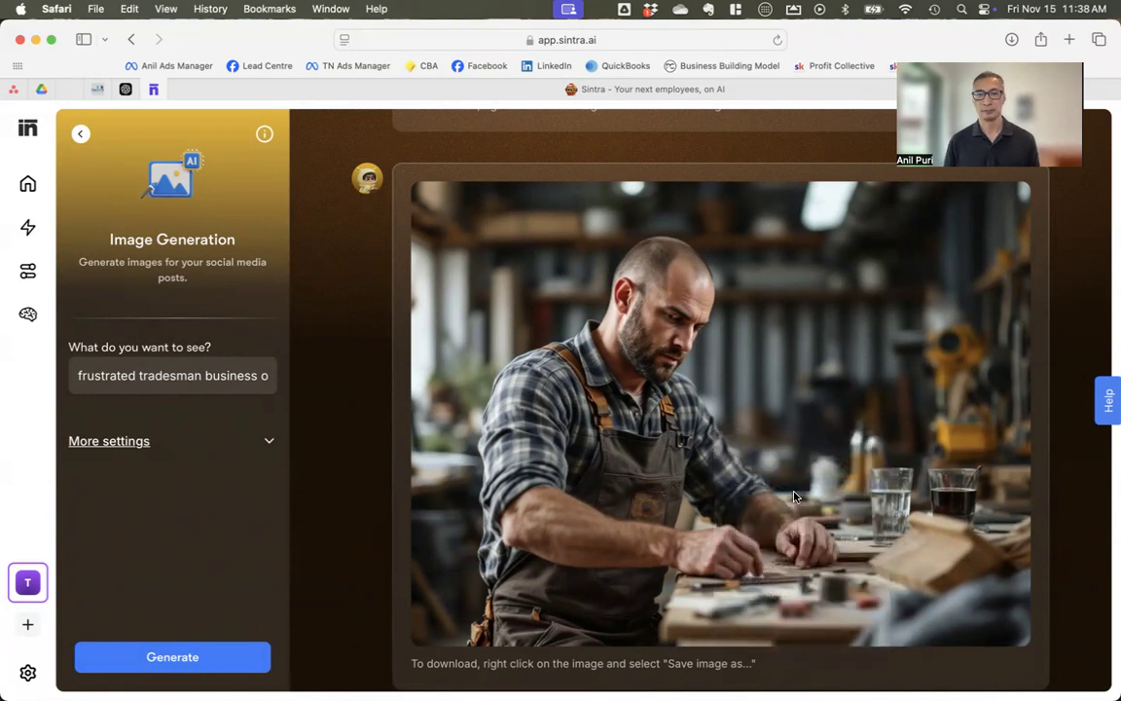
- Scroll the Power-Ups down to Seomi and open the SEO Auditor's theprofitcoach.com.au report
click(28, 231)
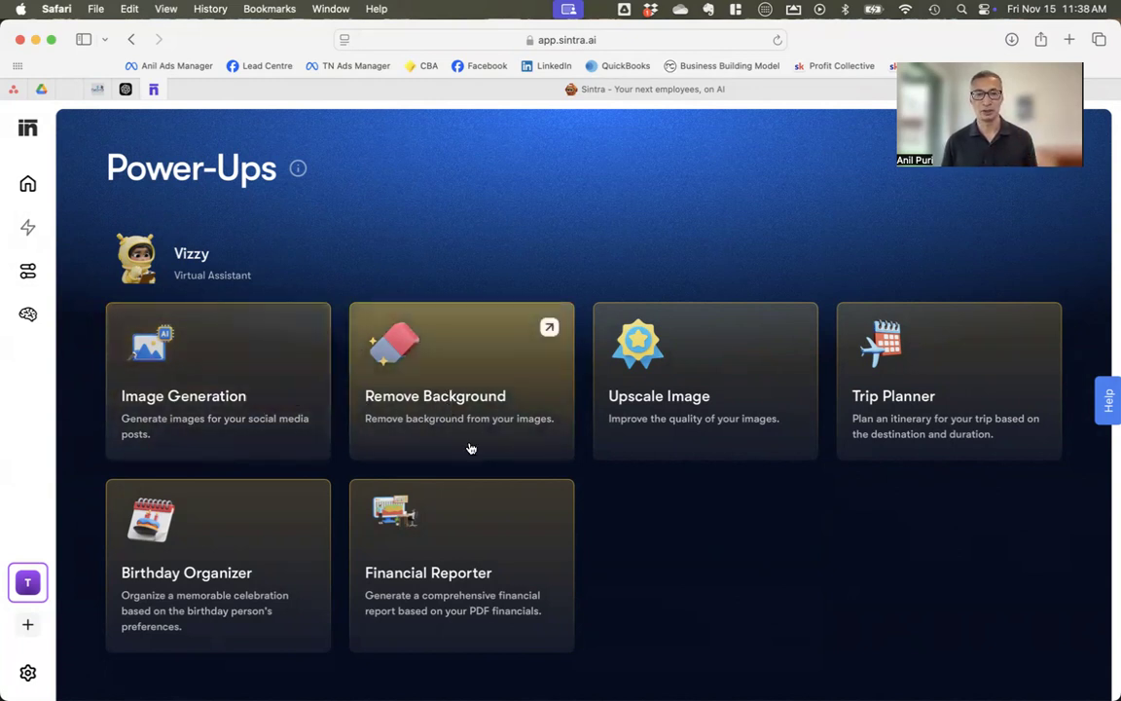
scroll(500, 605, down, 5)
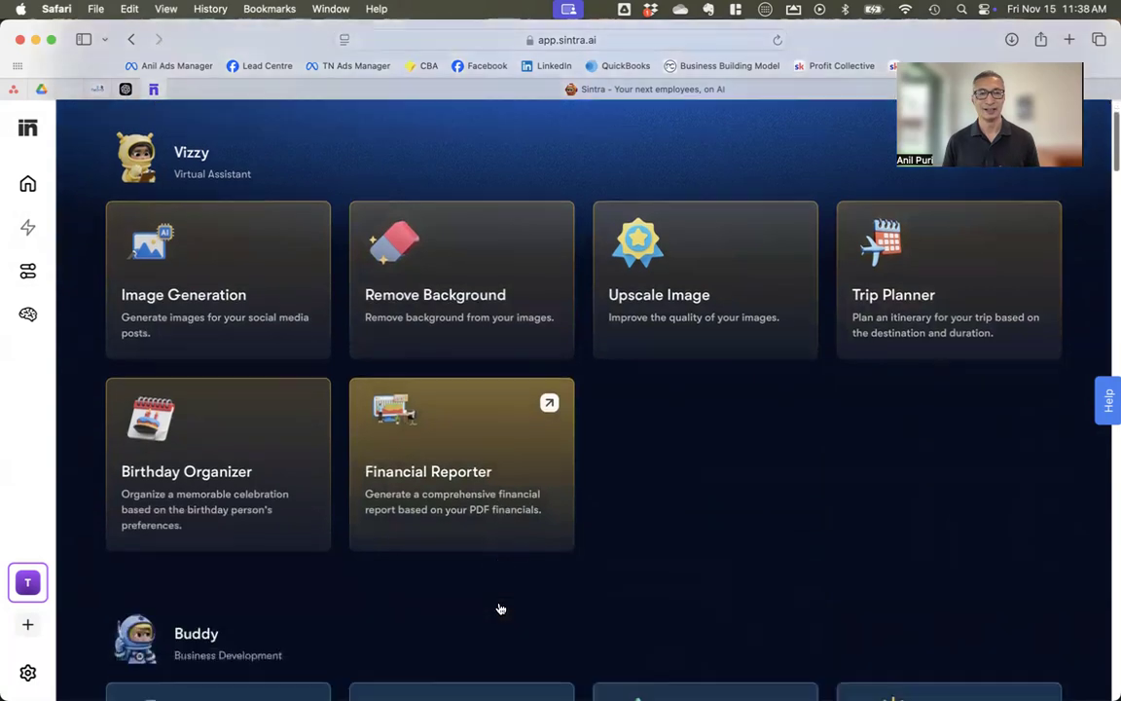
scroll(500, 607, down, 1)
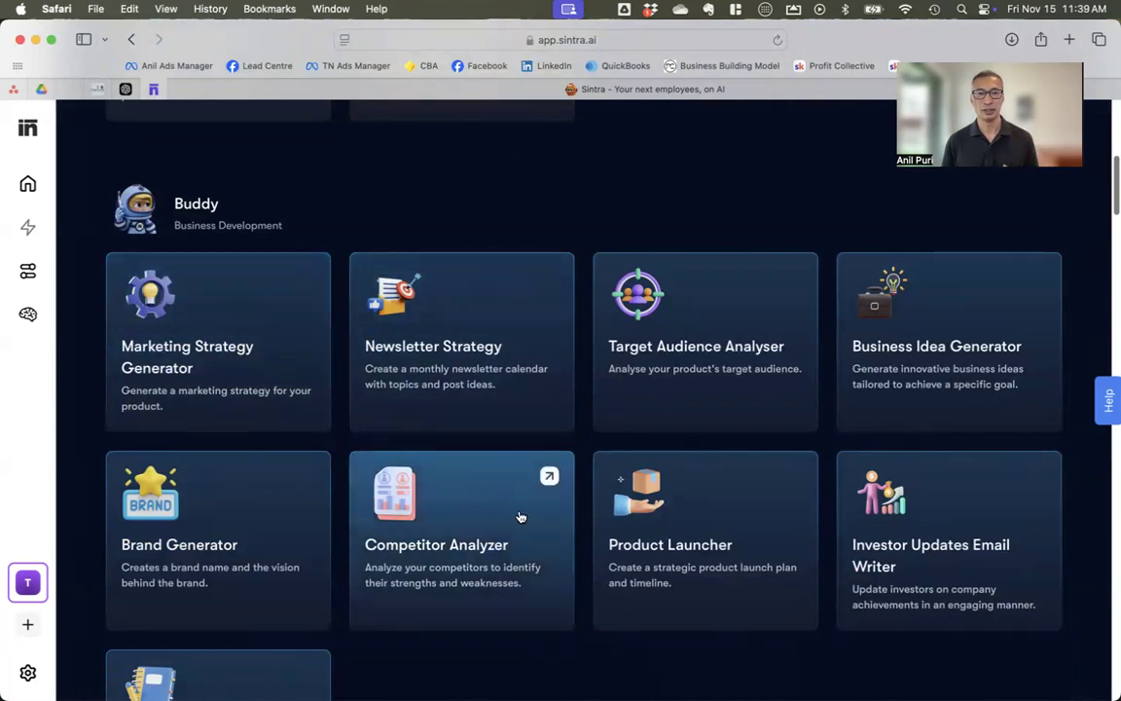
scroll(556, 435, down, 1)
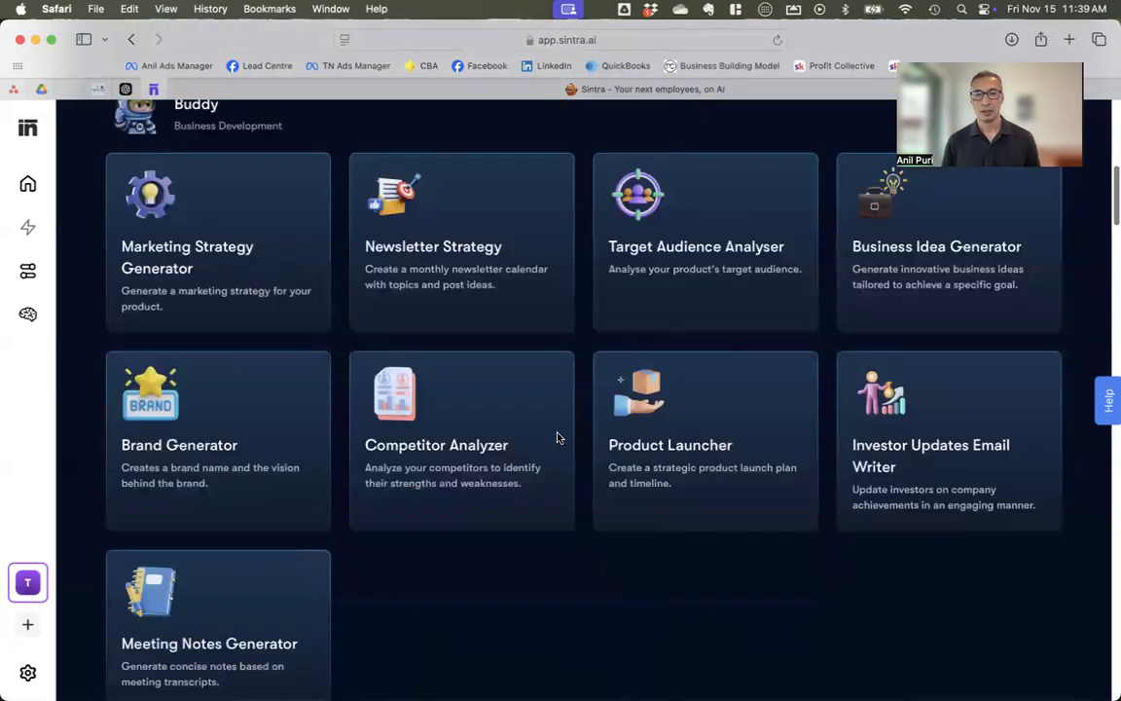
scroll(557, 437, down, 2)
scroll(557, 437, up, 1)
scroll(557, 437, down, 3)
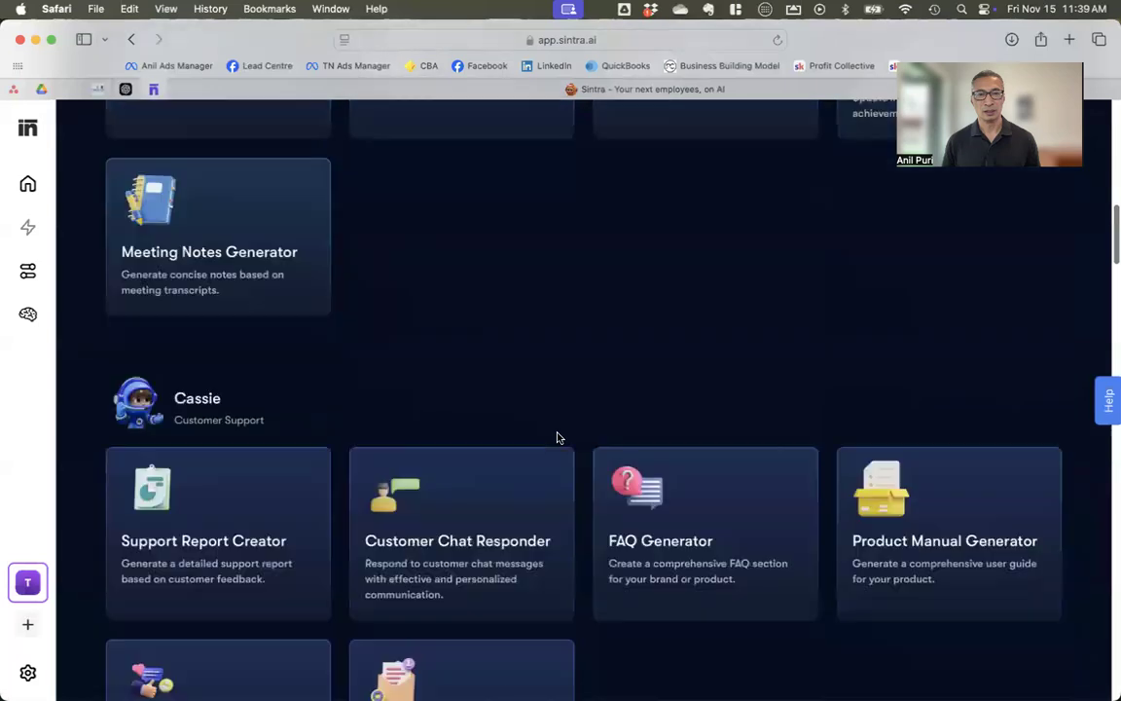
scroll(557, 437, down, 2)
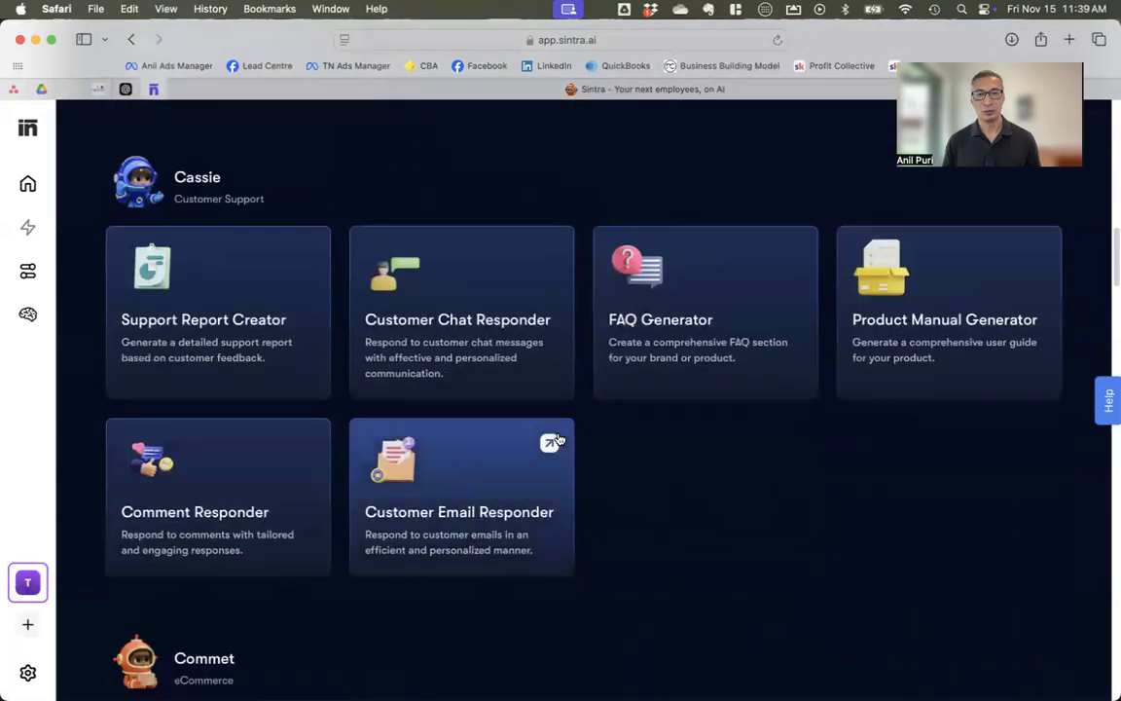
scroll(557, 439, down, 5)
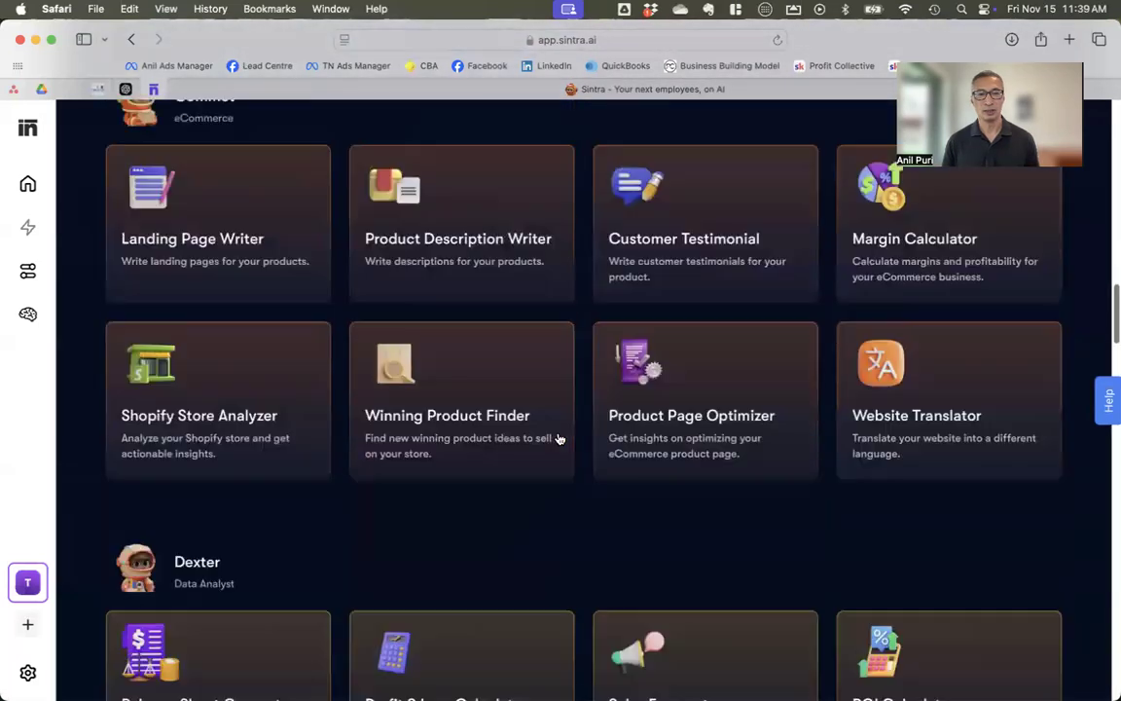
scroll(559, 439, down, 3)
scroll(557, 437, down, 1)
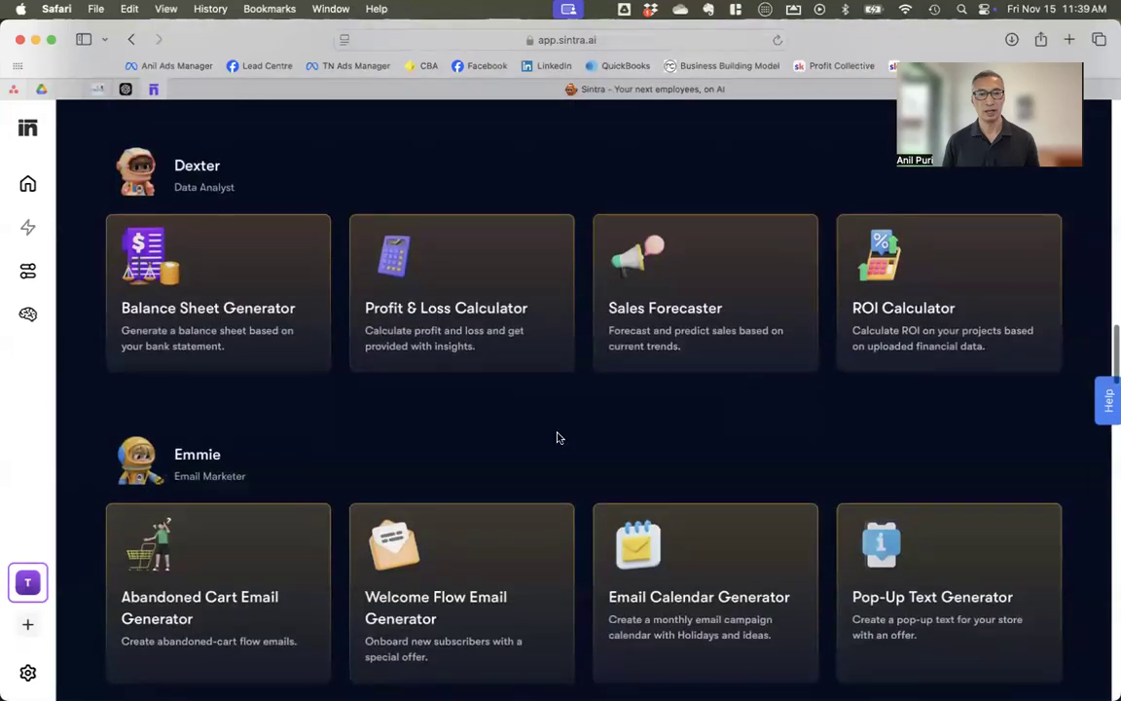
scroll(557, 437, down, 2)
scroll(557, 437, down, 6)
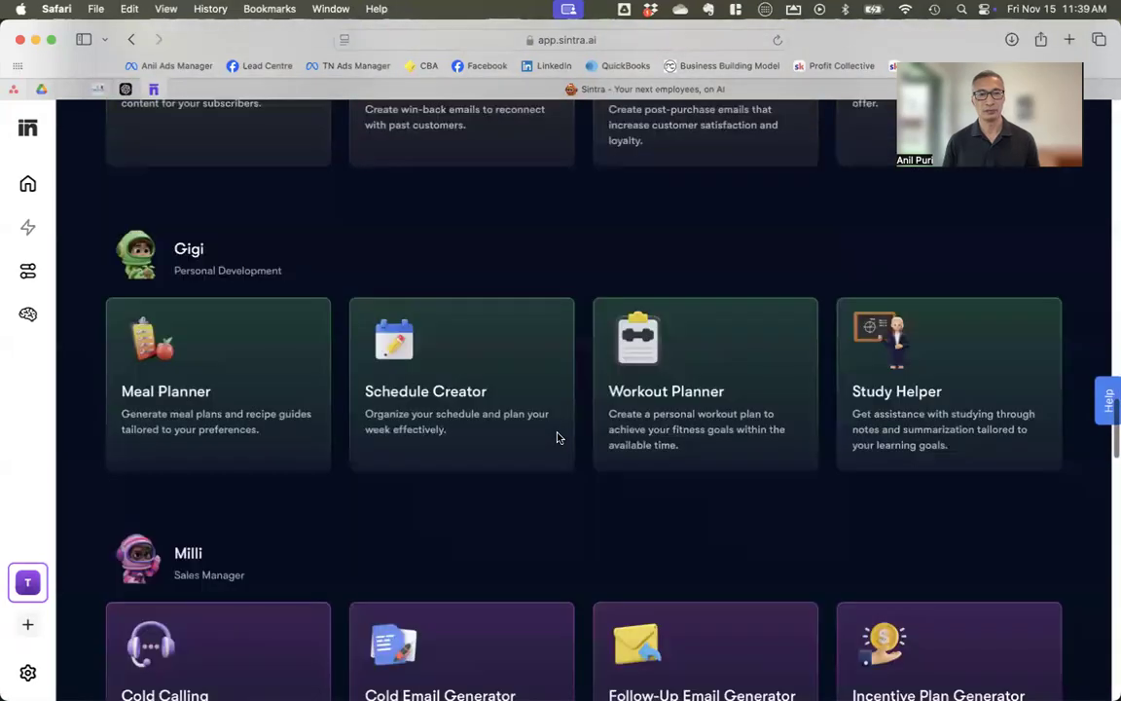
scroll(557, 437, down, 5)
scroll(557, 437, down, 13)
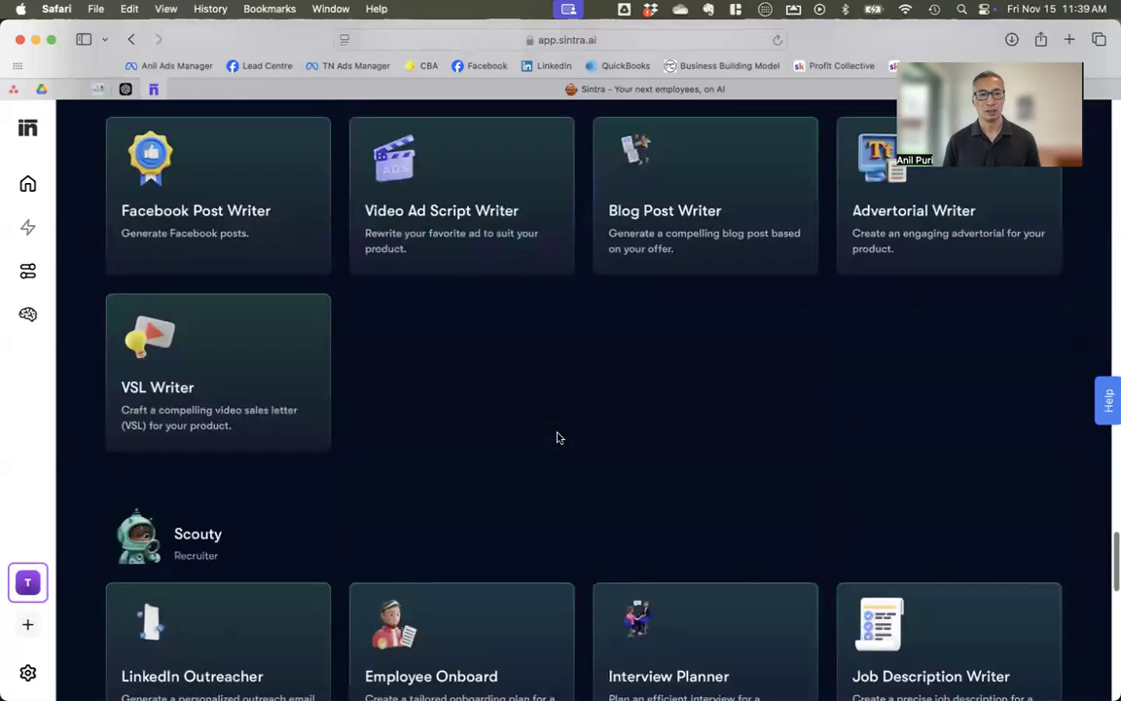
scroll(557, 437, down, 5)
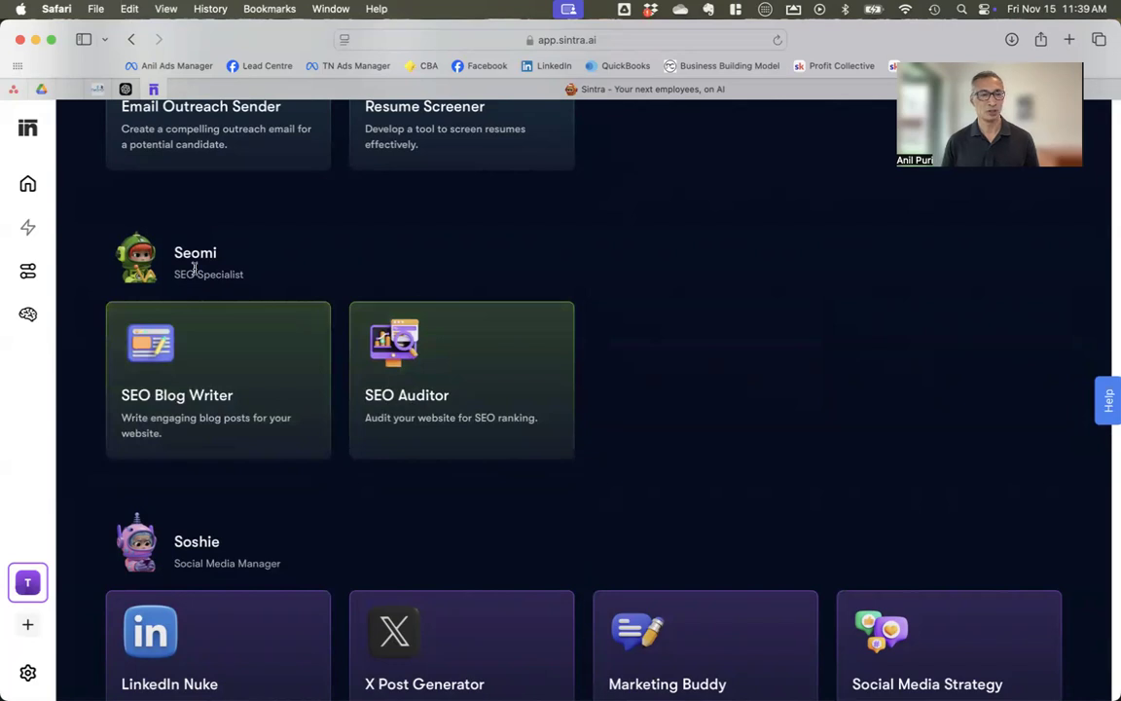
click(441, 383)
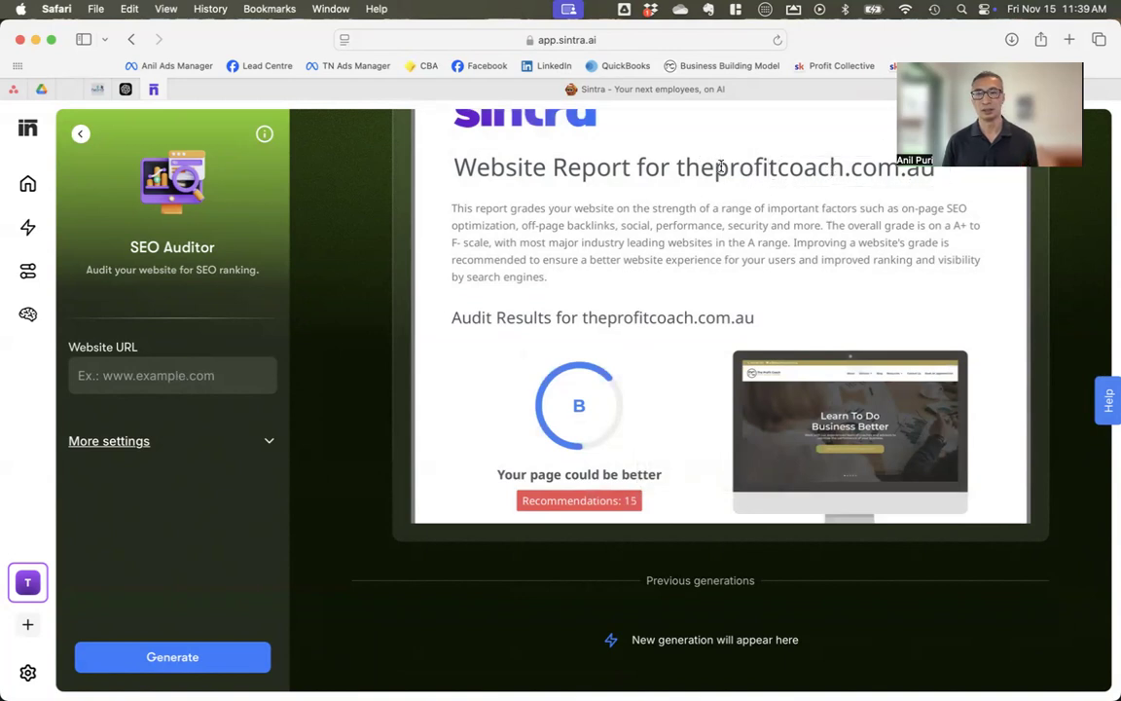
scroll(722, 272, down, 2)
scroll(721, 272, down, 10)
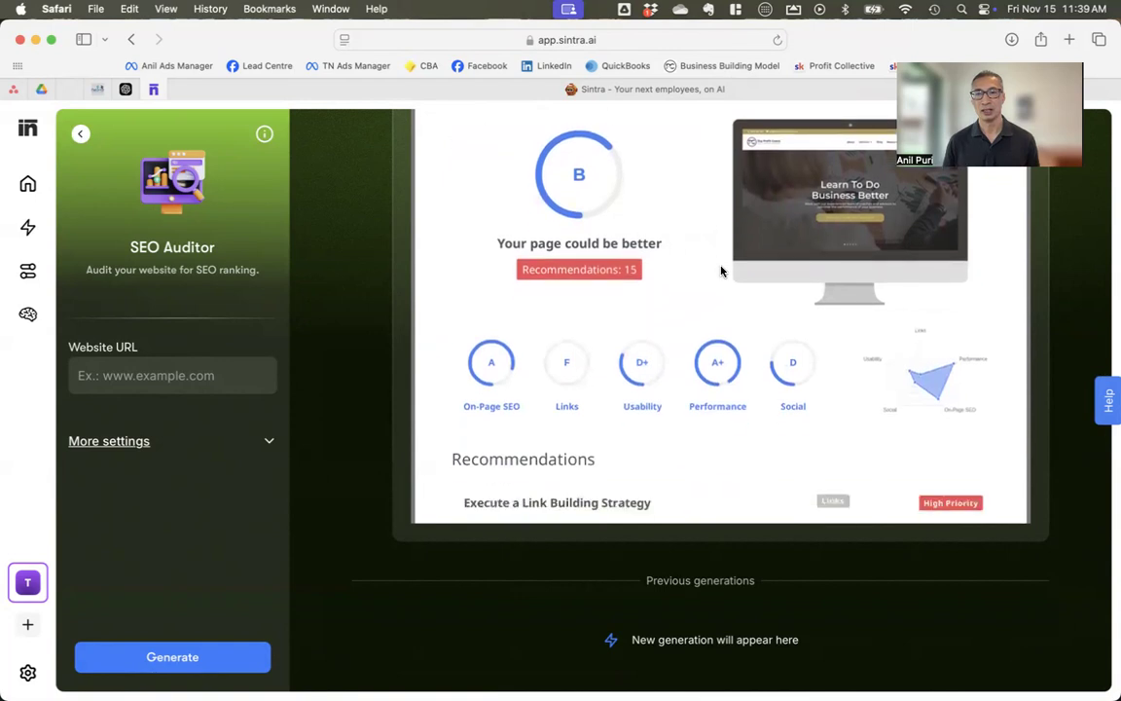
scroll(721, 272, down, 10)
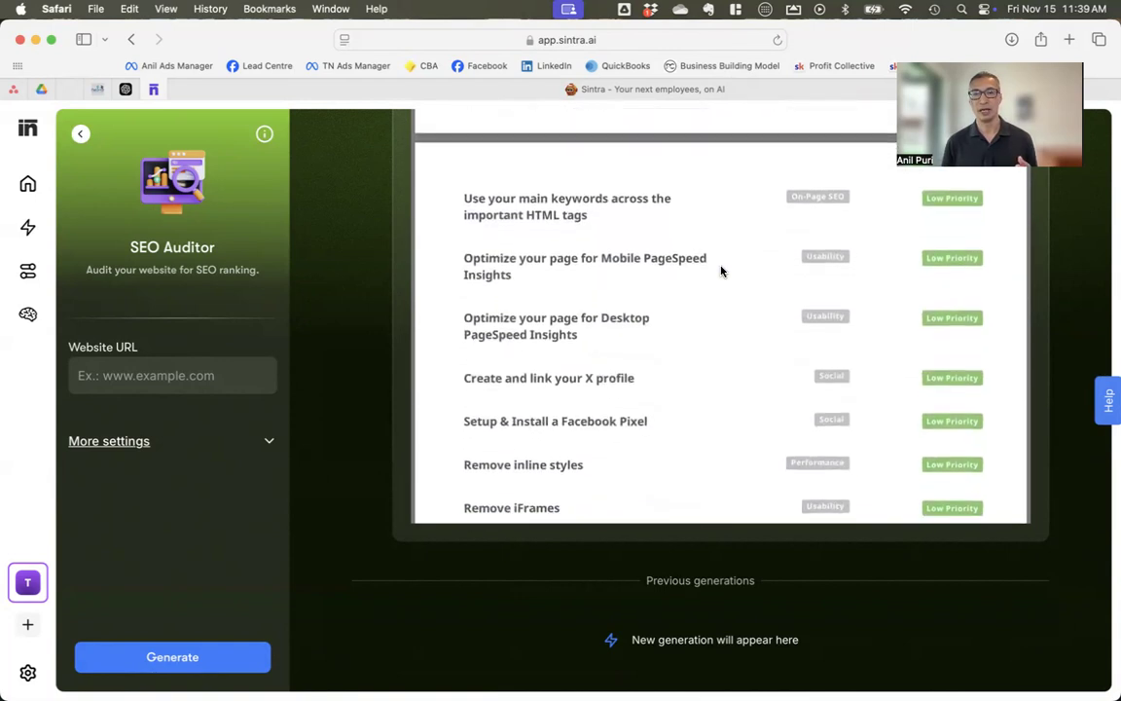
scroll(722, 272, down, 10)
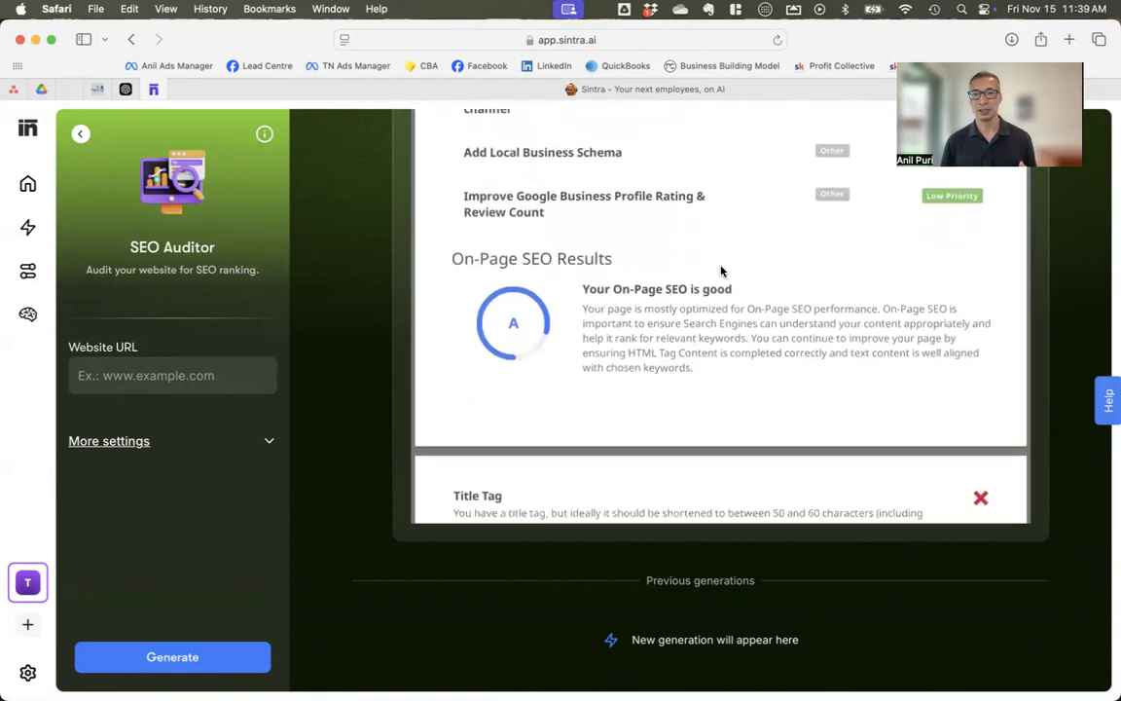
scroll(722, 271, down, 8)
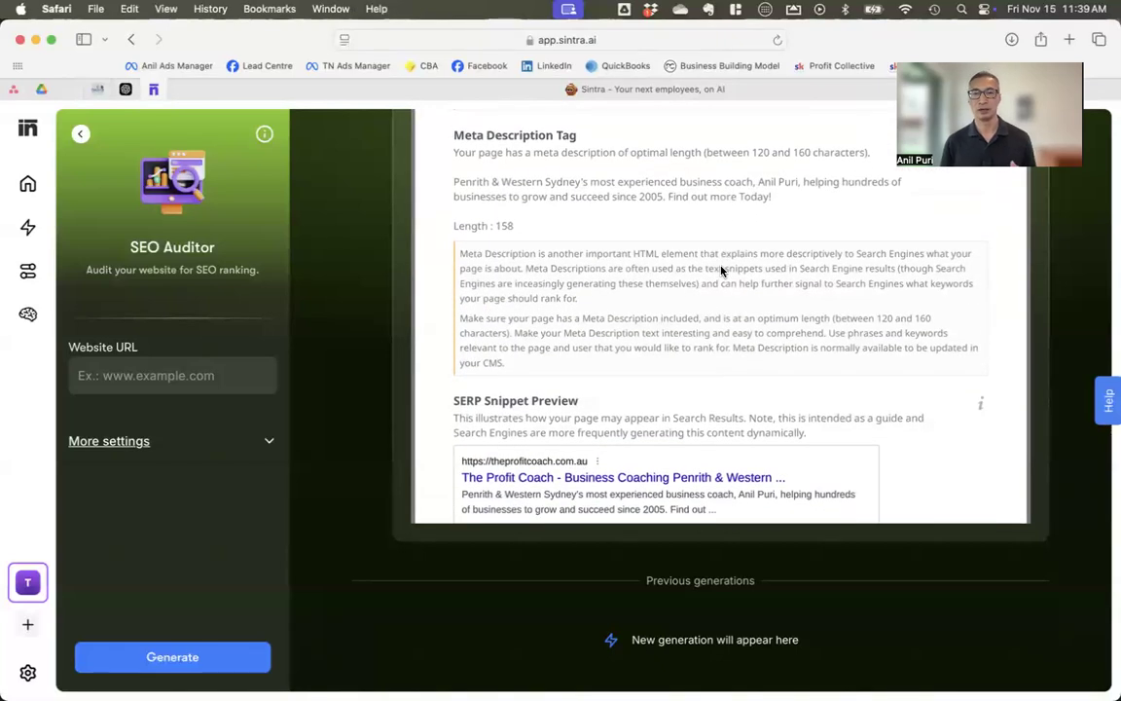
scroll(722, 272, down, 10)
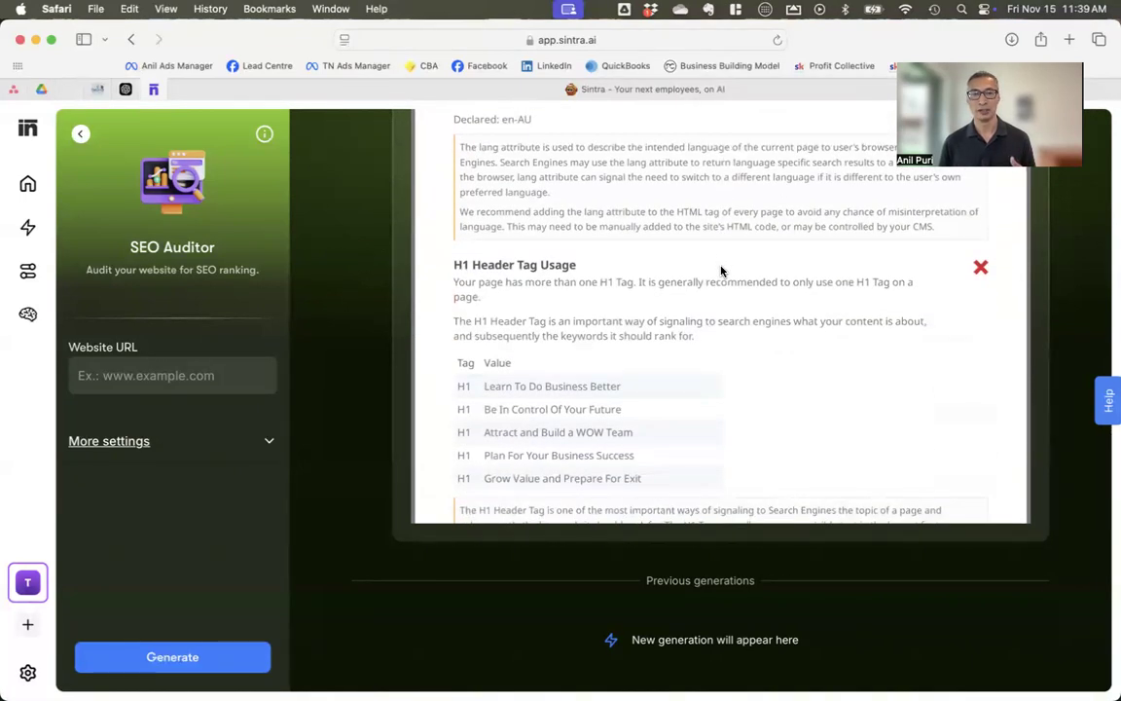
scroll(721, 271, down, 4)
scroll(721, 271, up, 10)
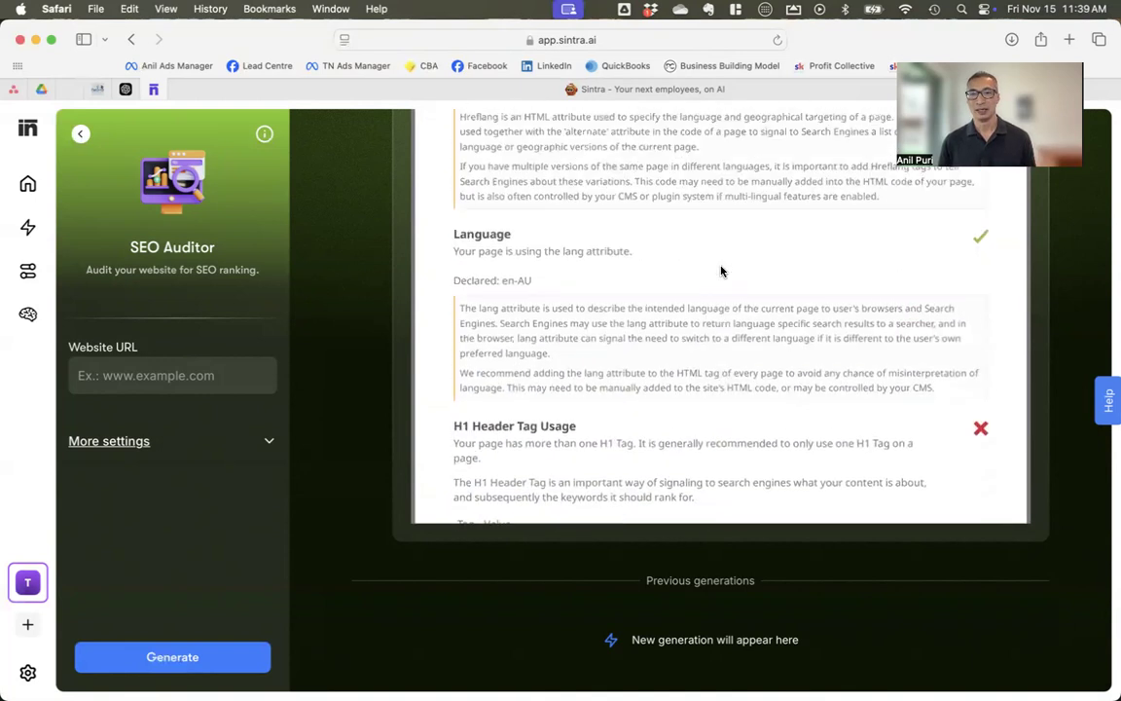
scroll(721, 272, up, 15)
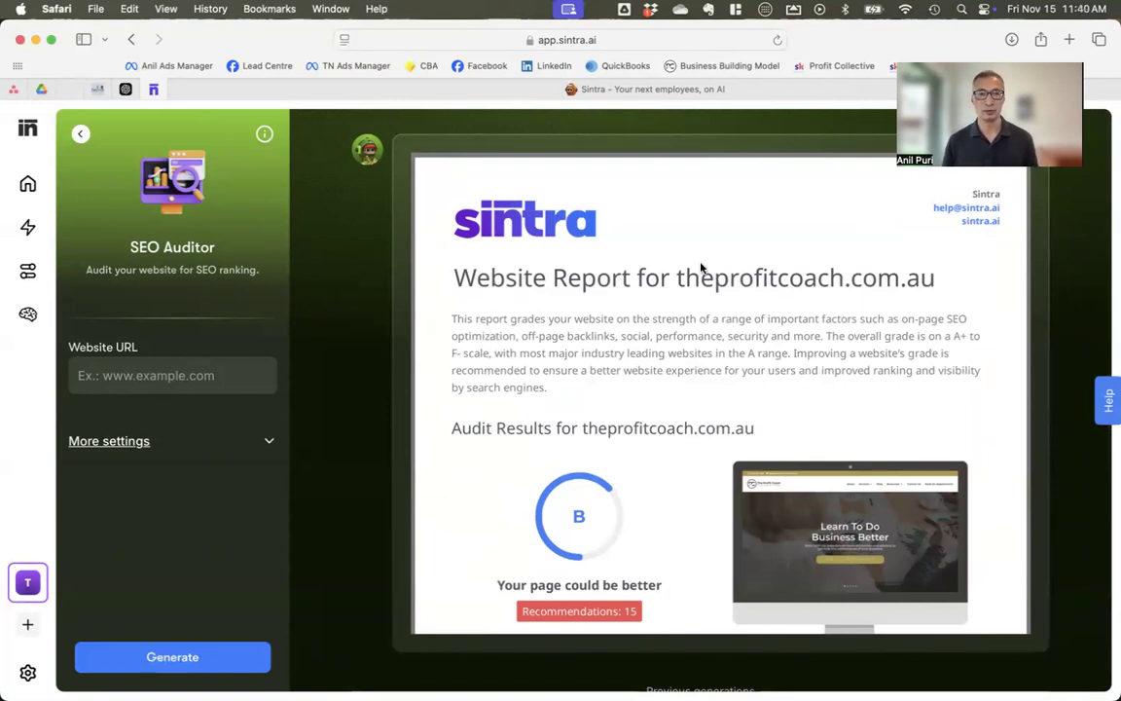
- Leave the SEO Auditor for the assistants list, then go to the Automations page
click(81, 134)
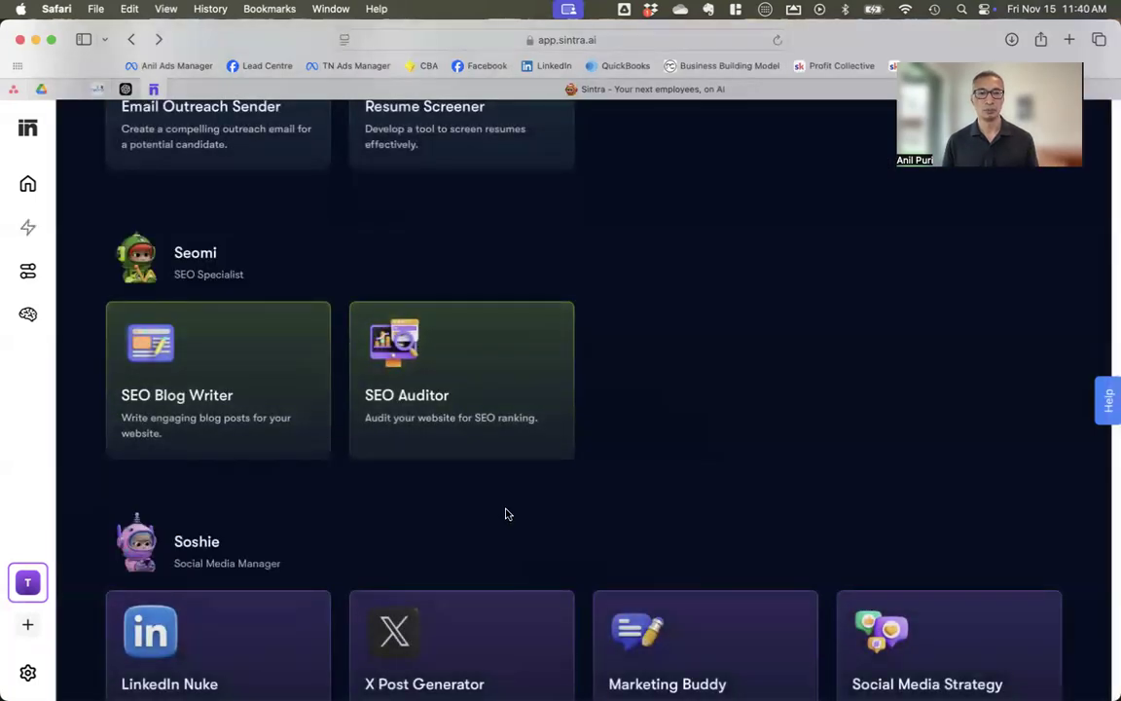
scroll(506, 514, up, 10)
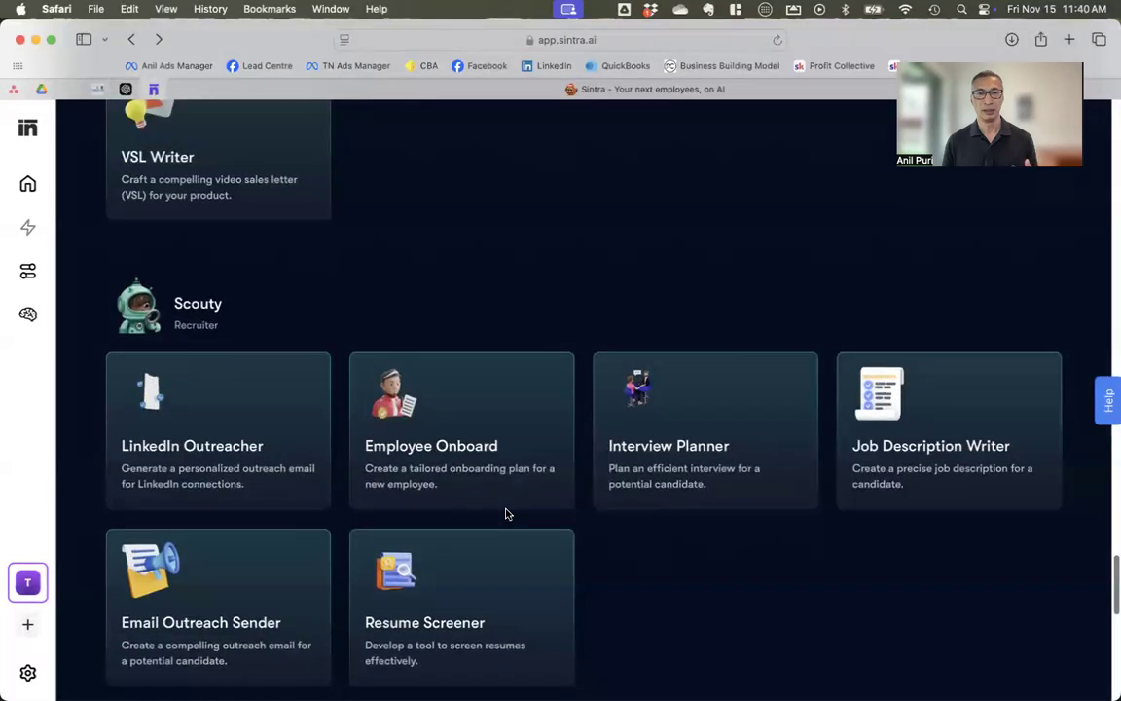
scroll(506, 514, up, 10)
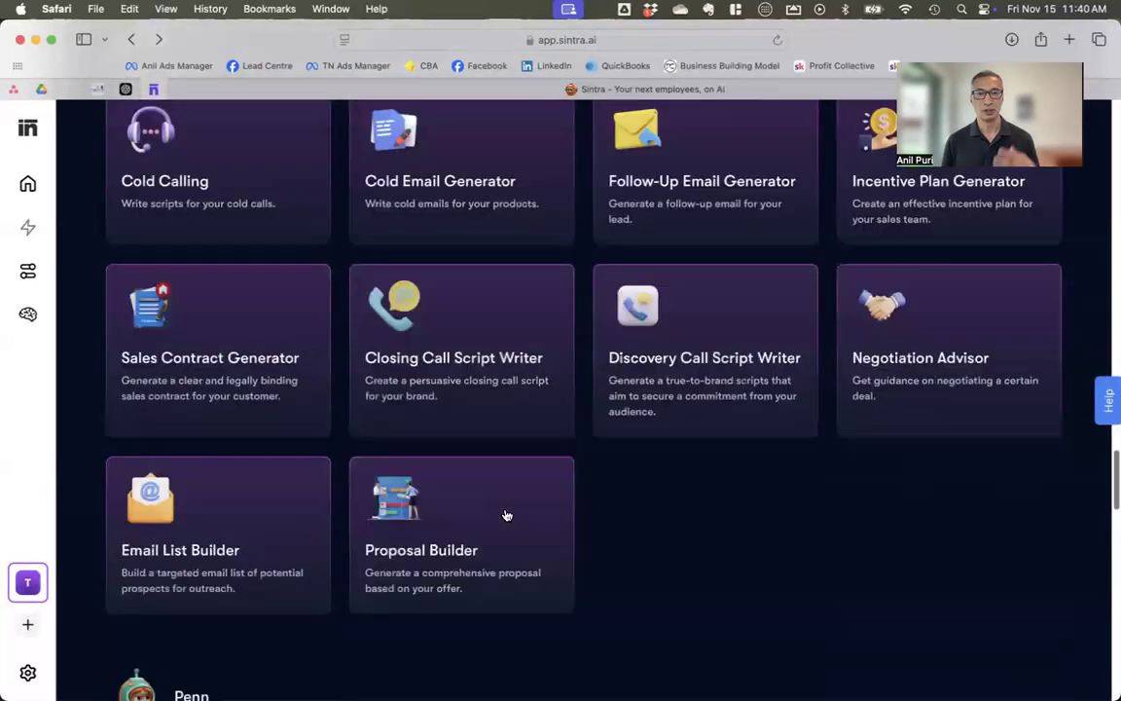
scroll(506, 514, up, 10)
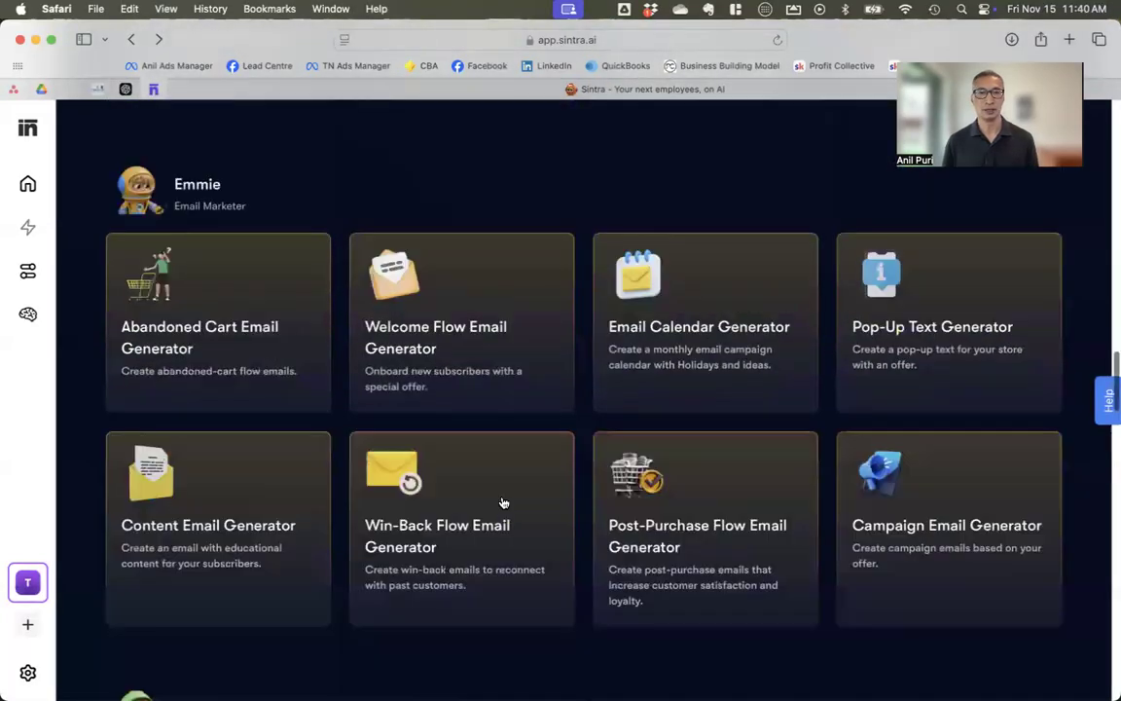
scroll(409, 222, up, 10)
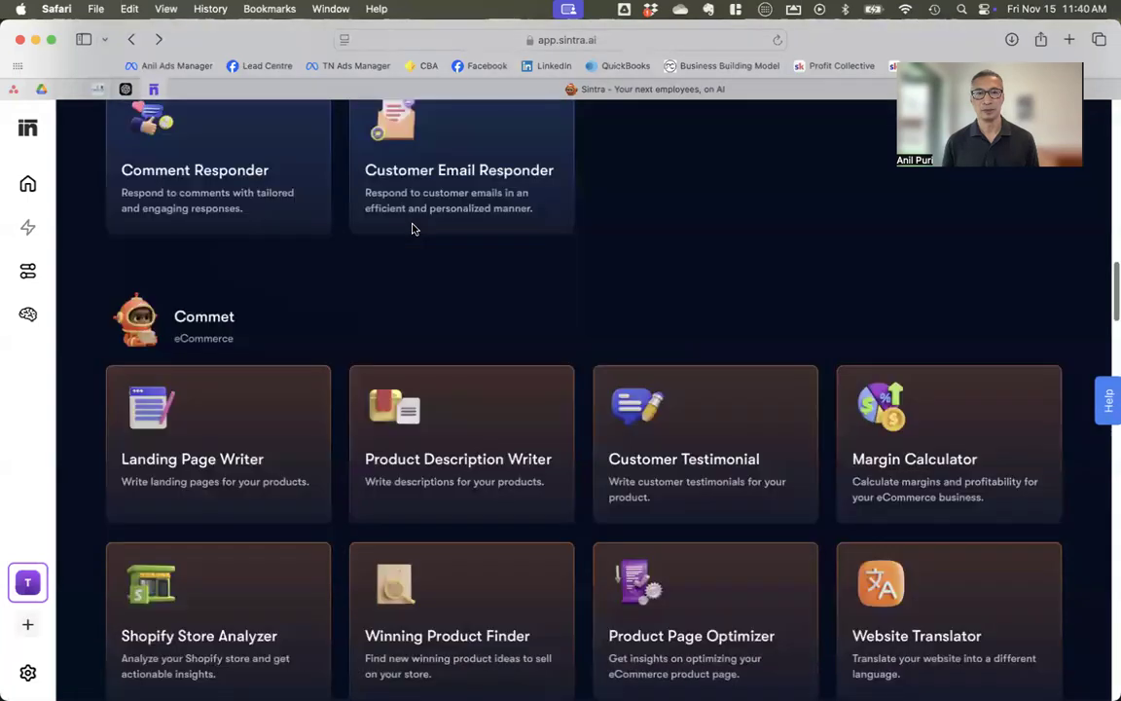
scroll(413, 227, up, 10)
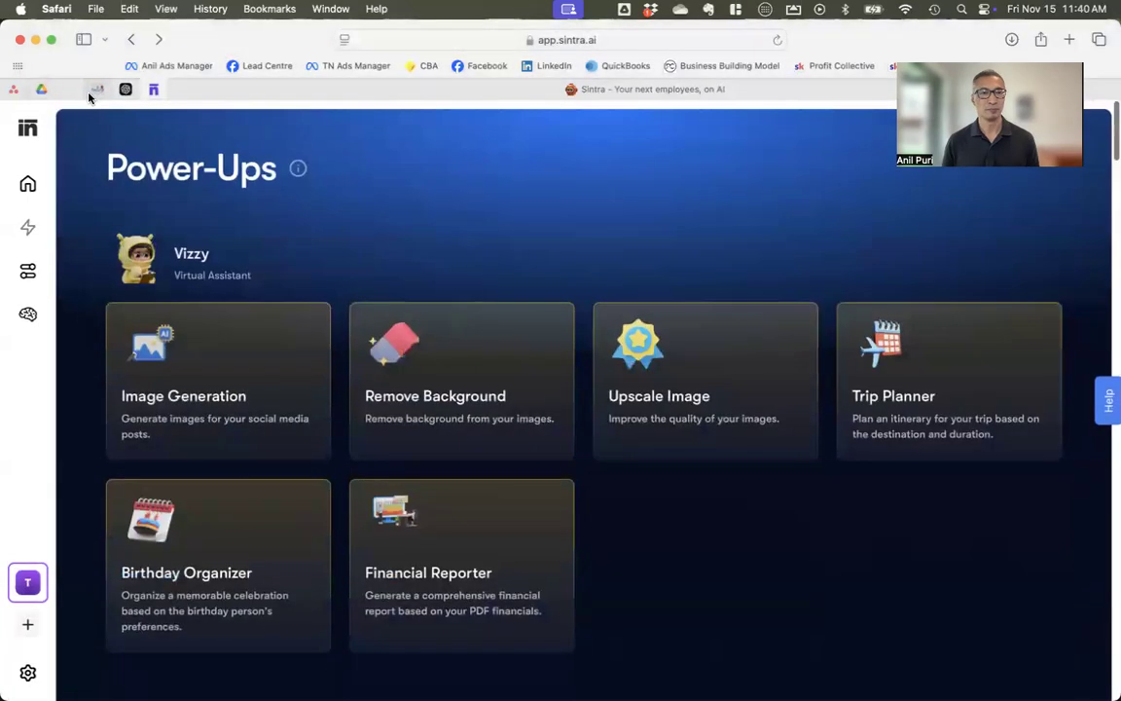
click(29, 272)
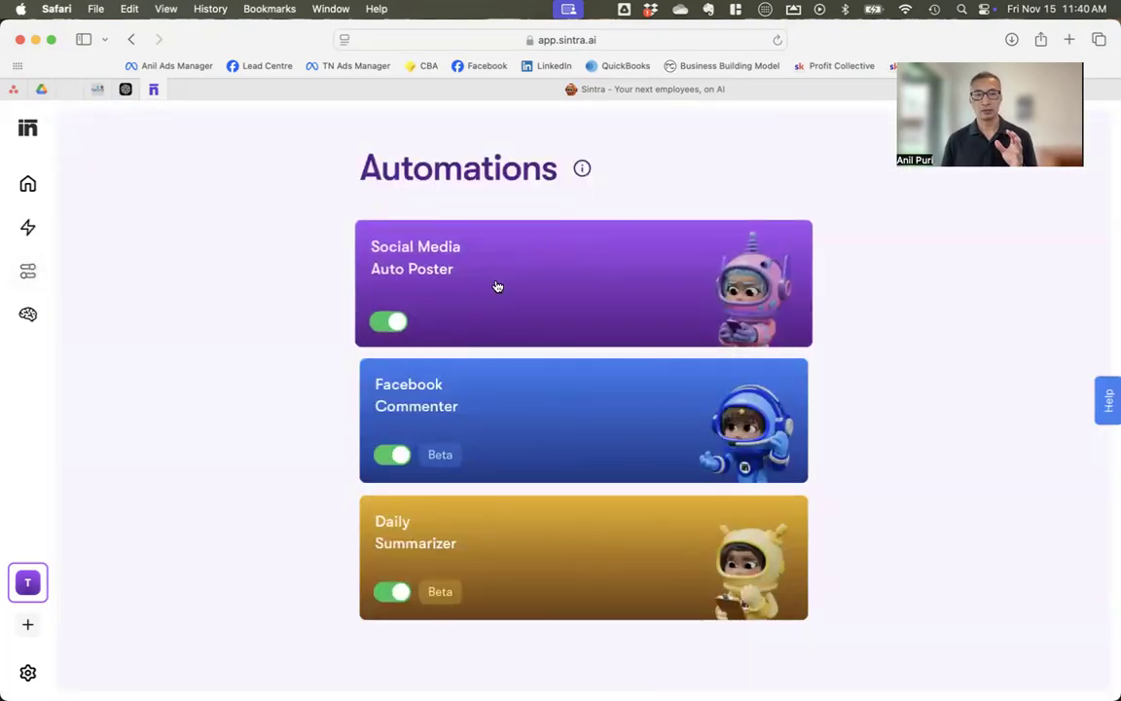
- Open Social Media Auto Poster to view the scheduled Instagram and Facebook posts
click(584, 294)
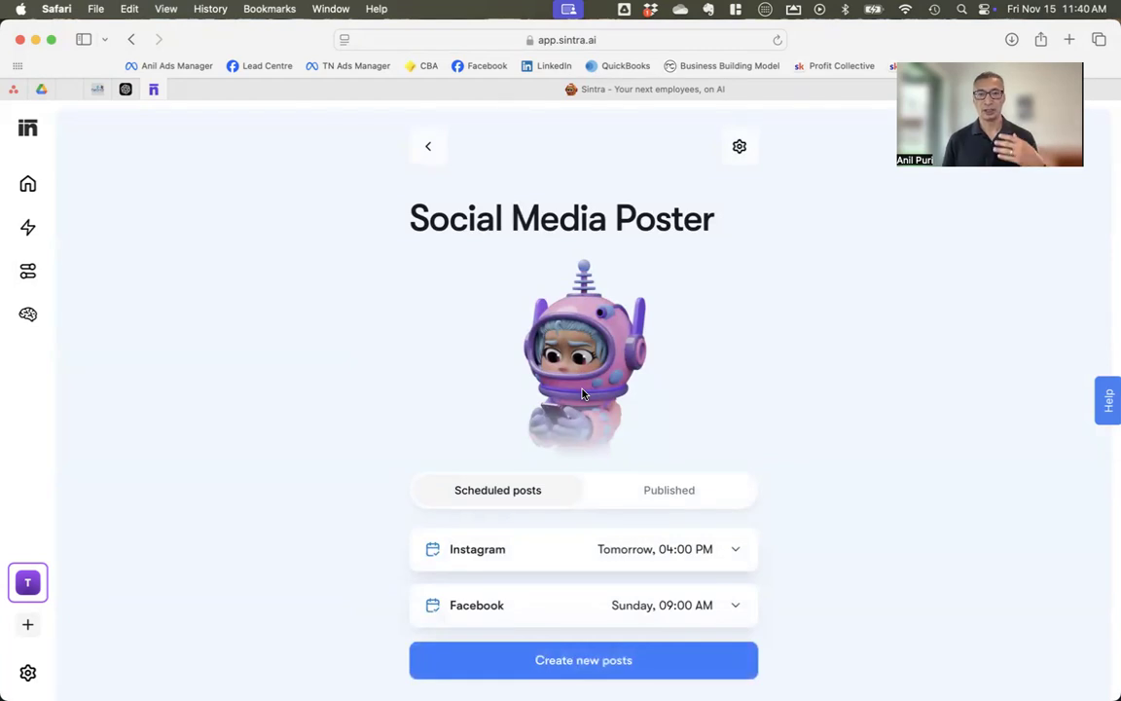
scroll(583, 393, down, 1)
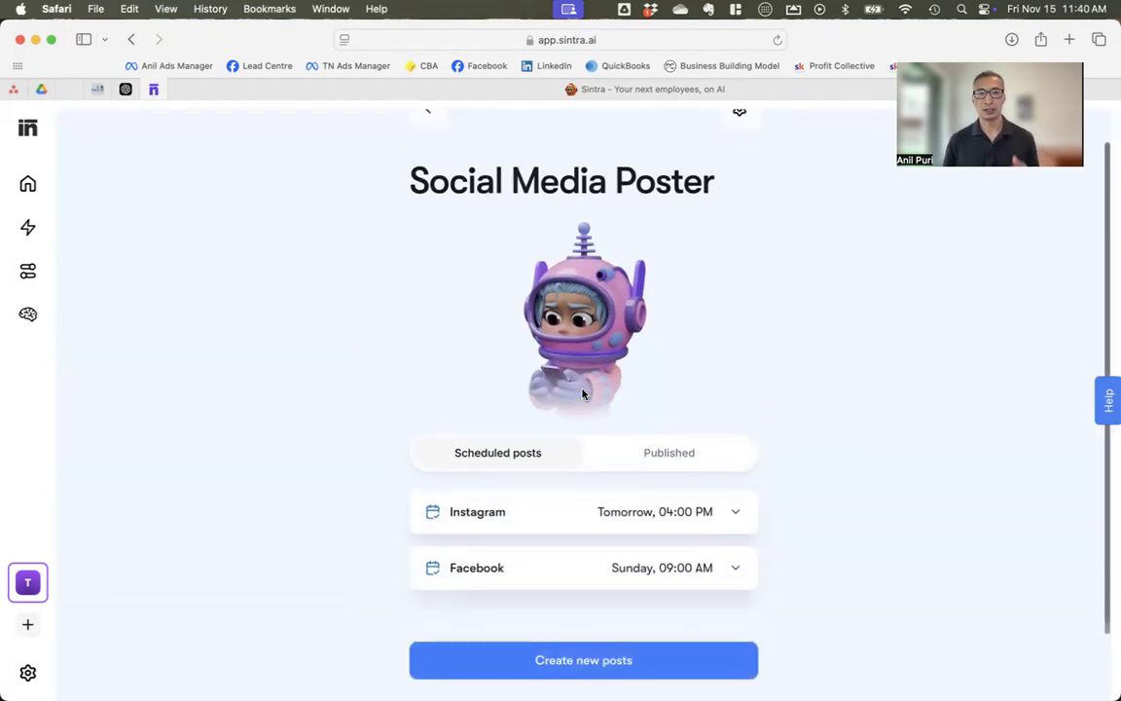
- Start new social posts and upload the tradesperson photo from Downloads
click(576, 668)
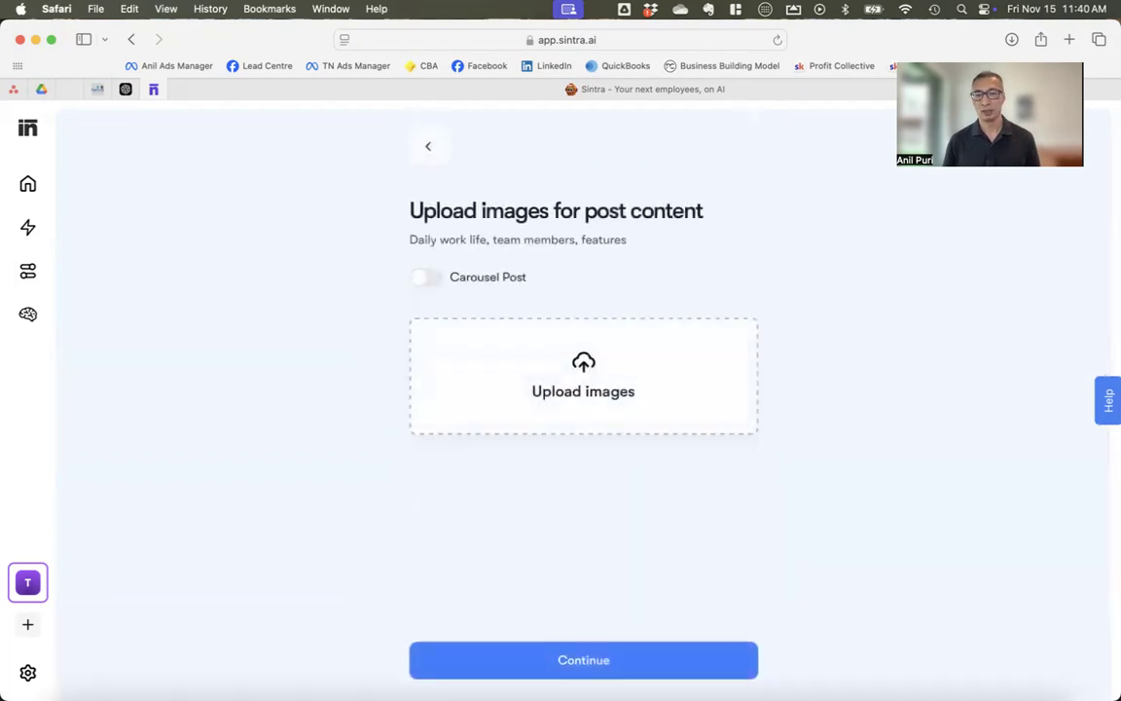
mouse_move(972, 670)
click(1015, 670)
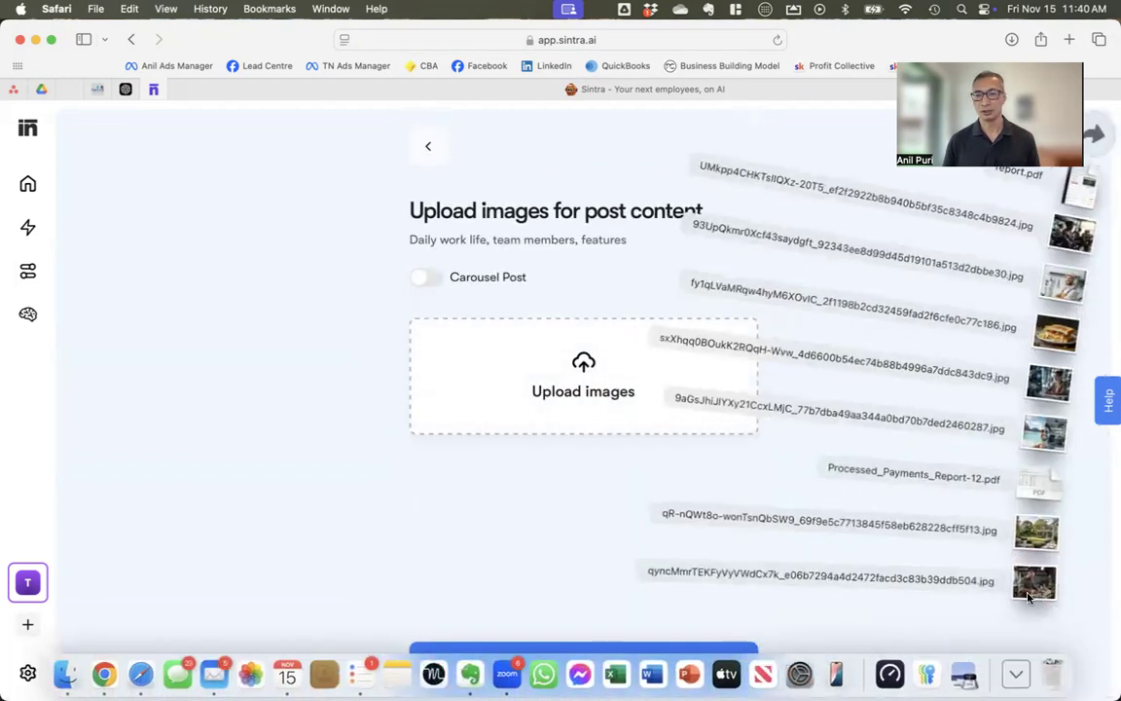
drag(1020, 521, 570, 389)
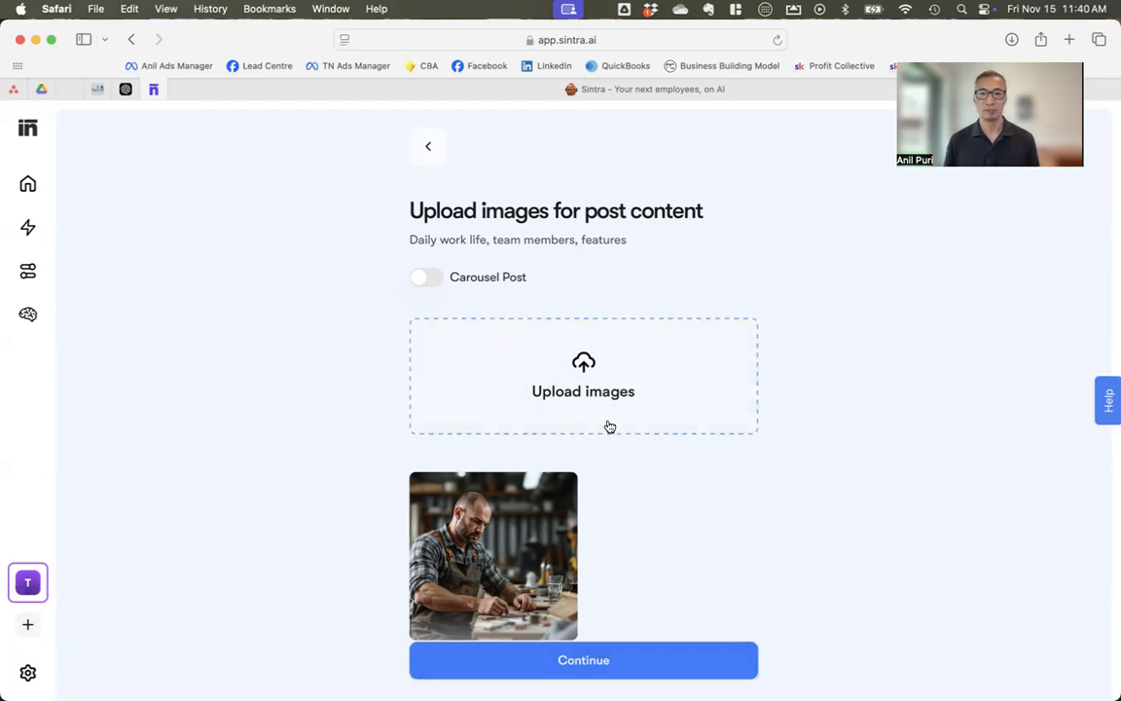
scroll(675, 583, down, 3)
click(596, 660)
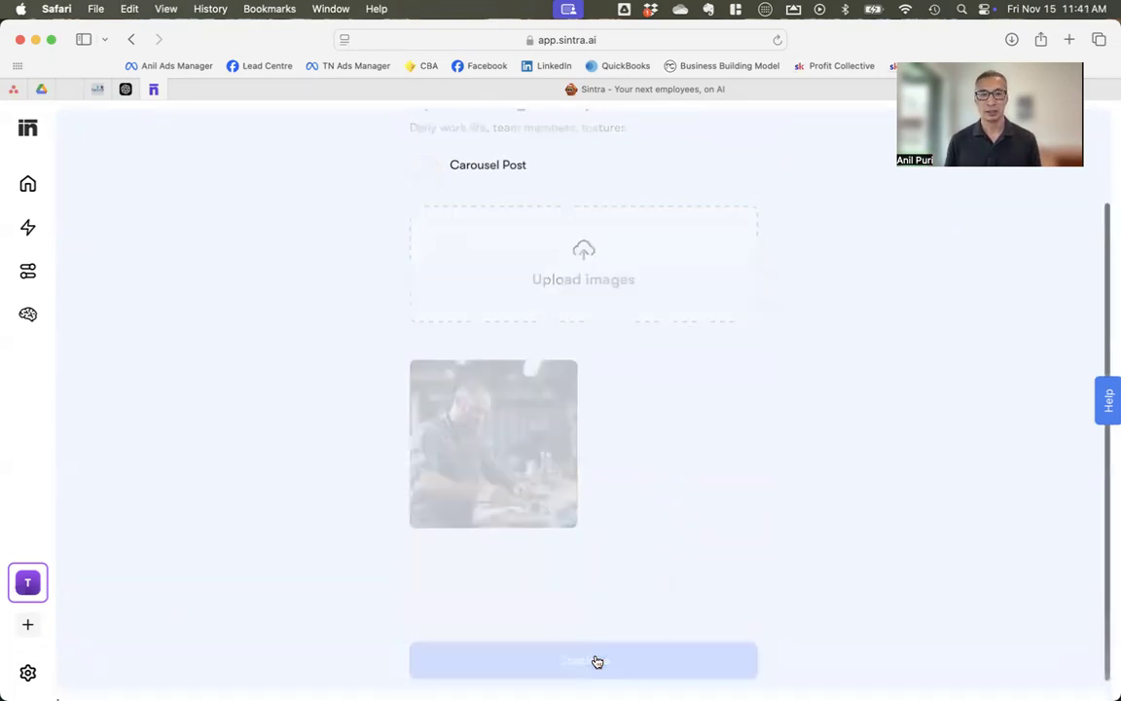
- Describe the image as 'Frustrated tradesperson that needs help improving his business' and generate posts
click(518, 585)
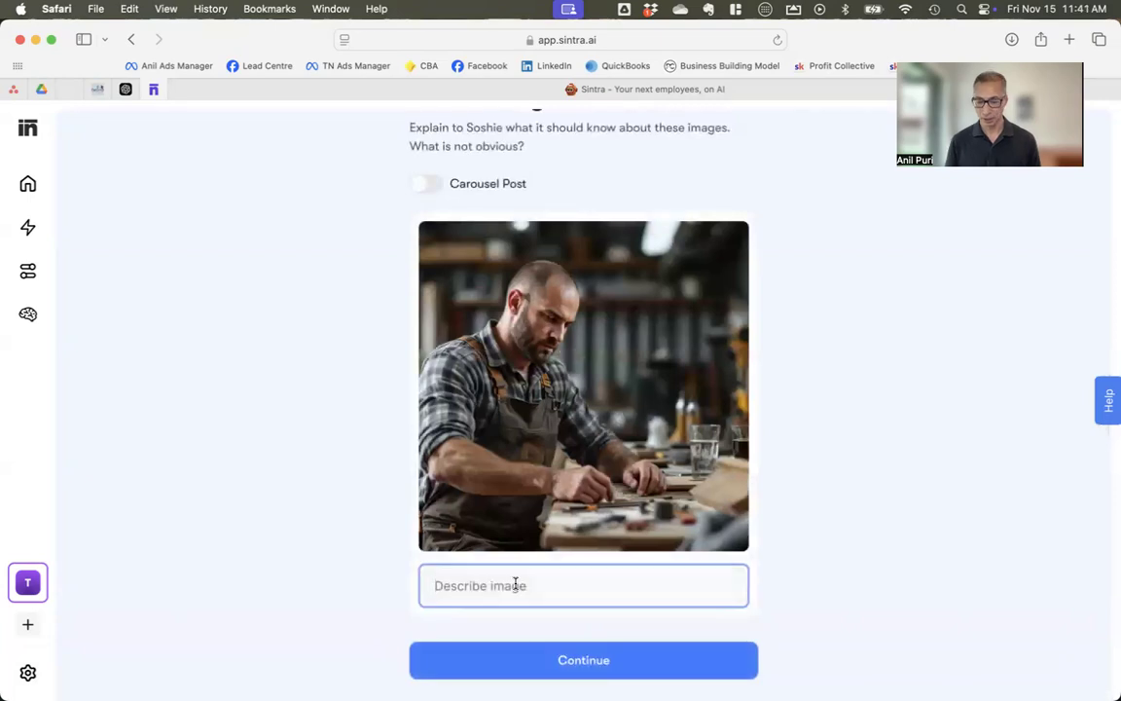
text(F)
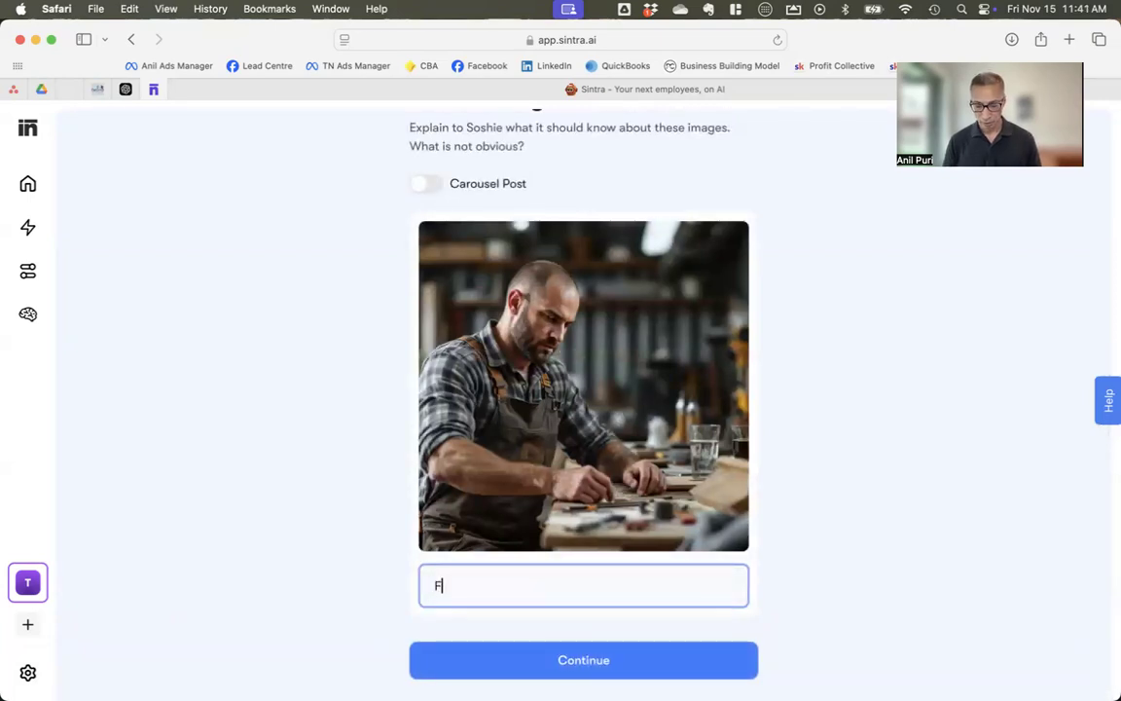
text(rustrated tra)
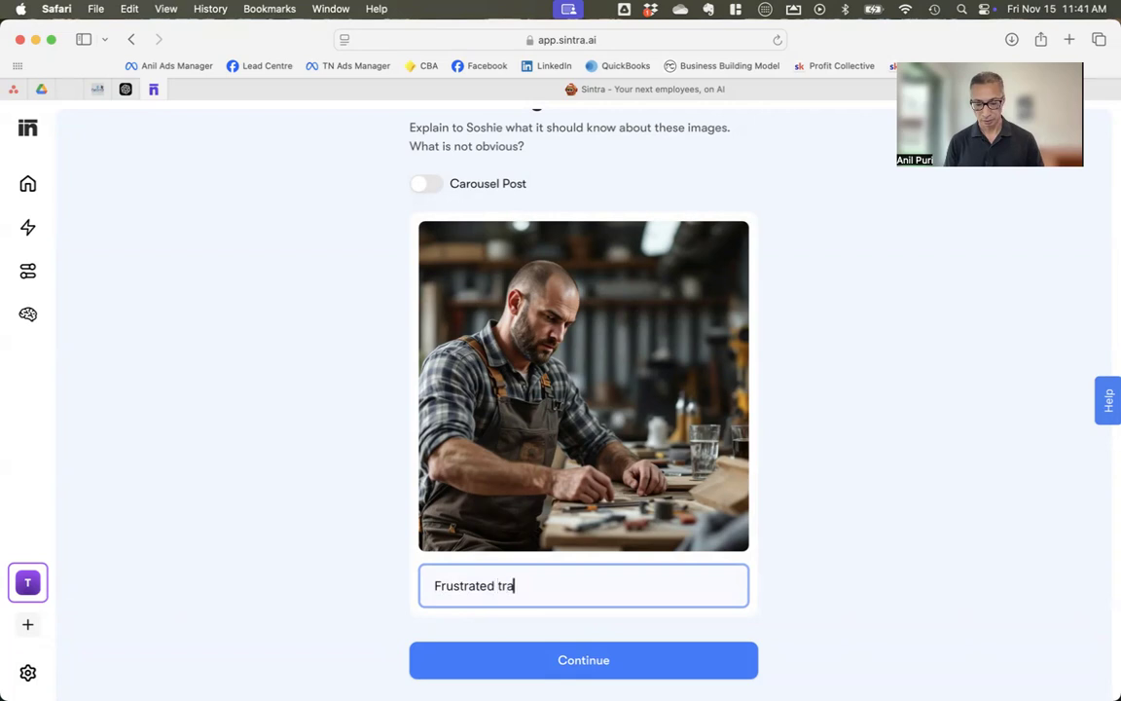
text(desperson )
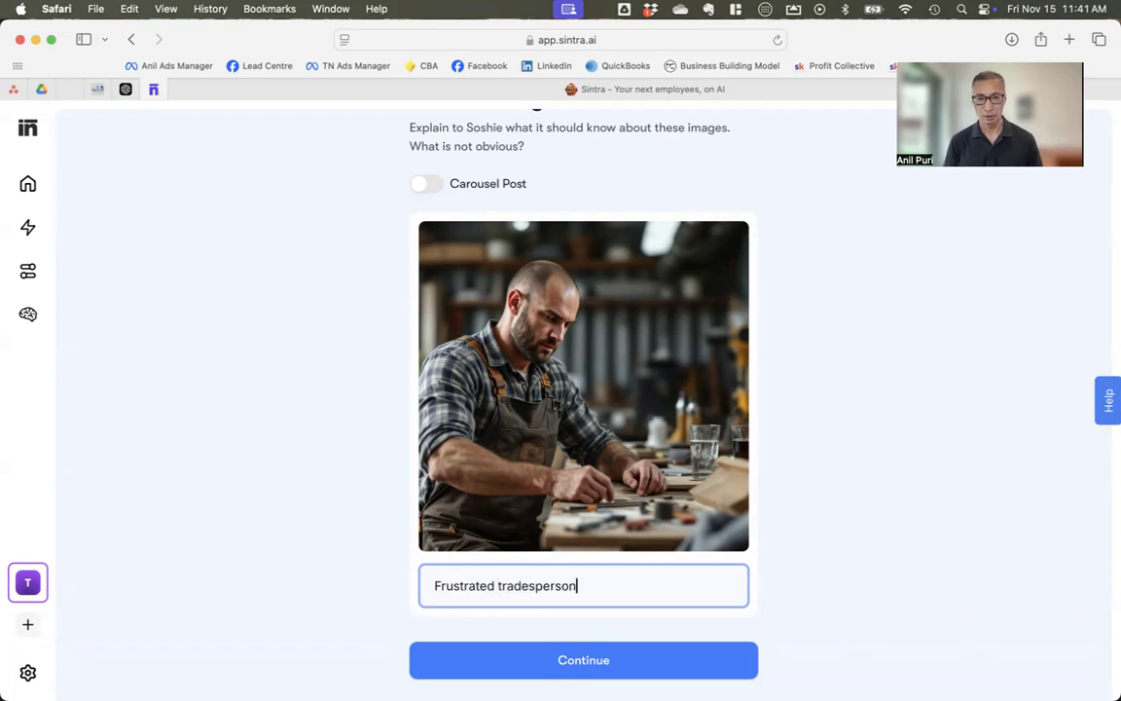
text(that needs)
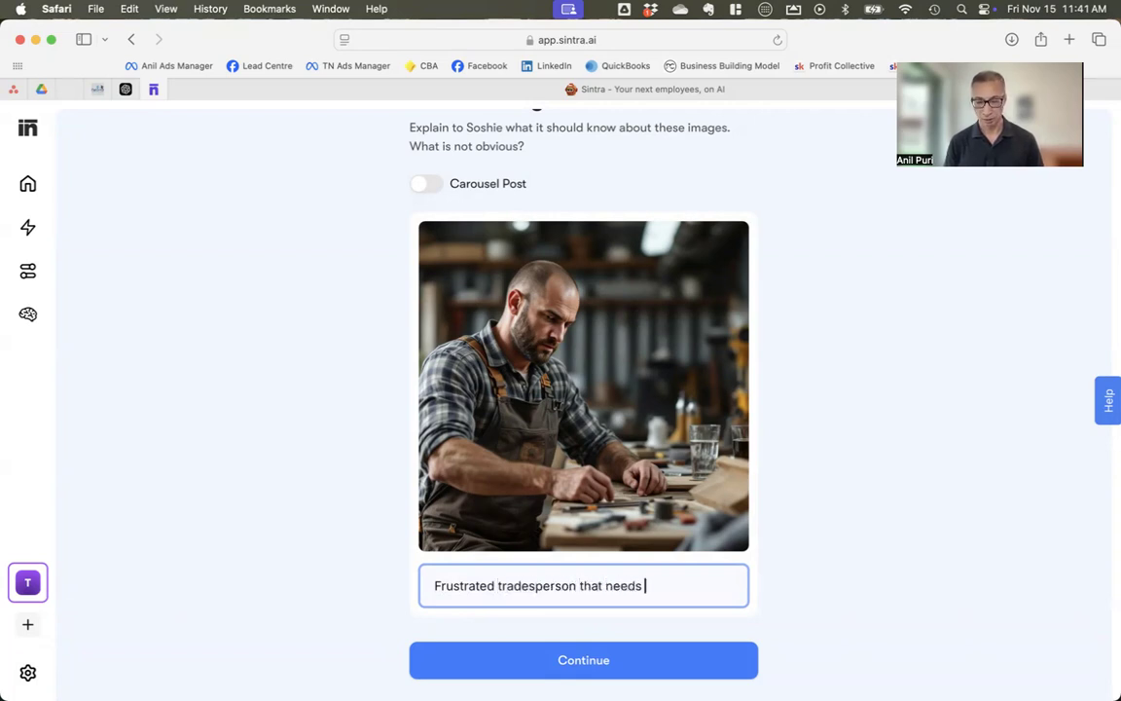
text(help )
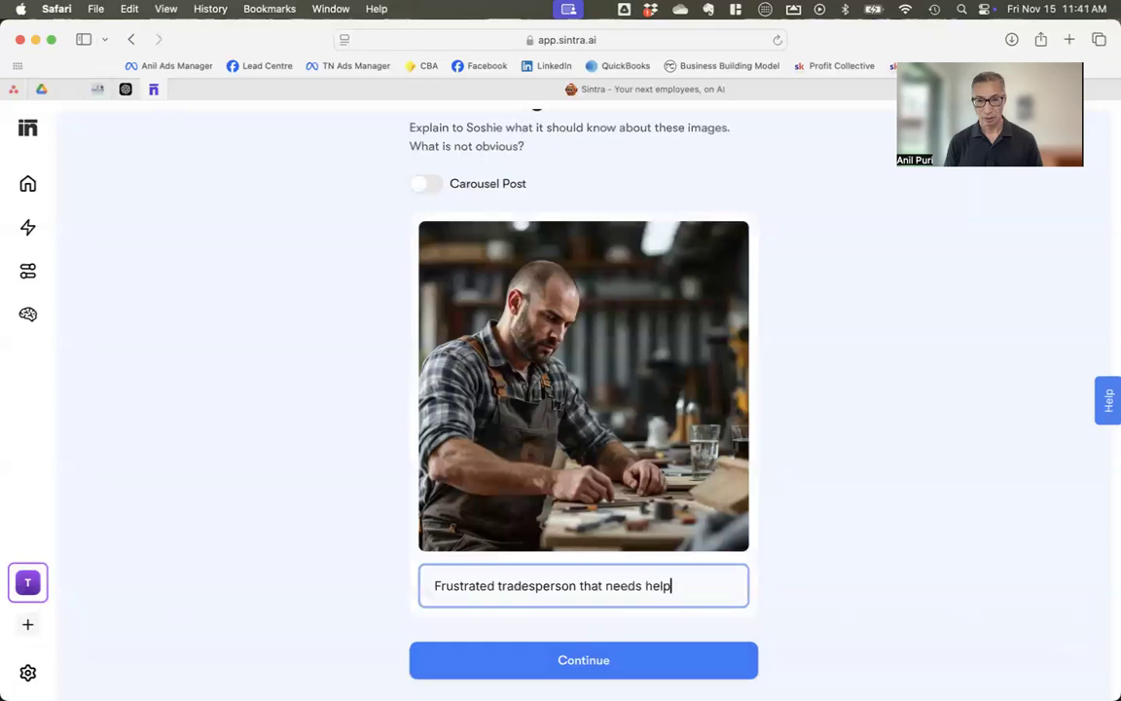
text(improving hi)
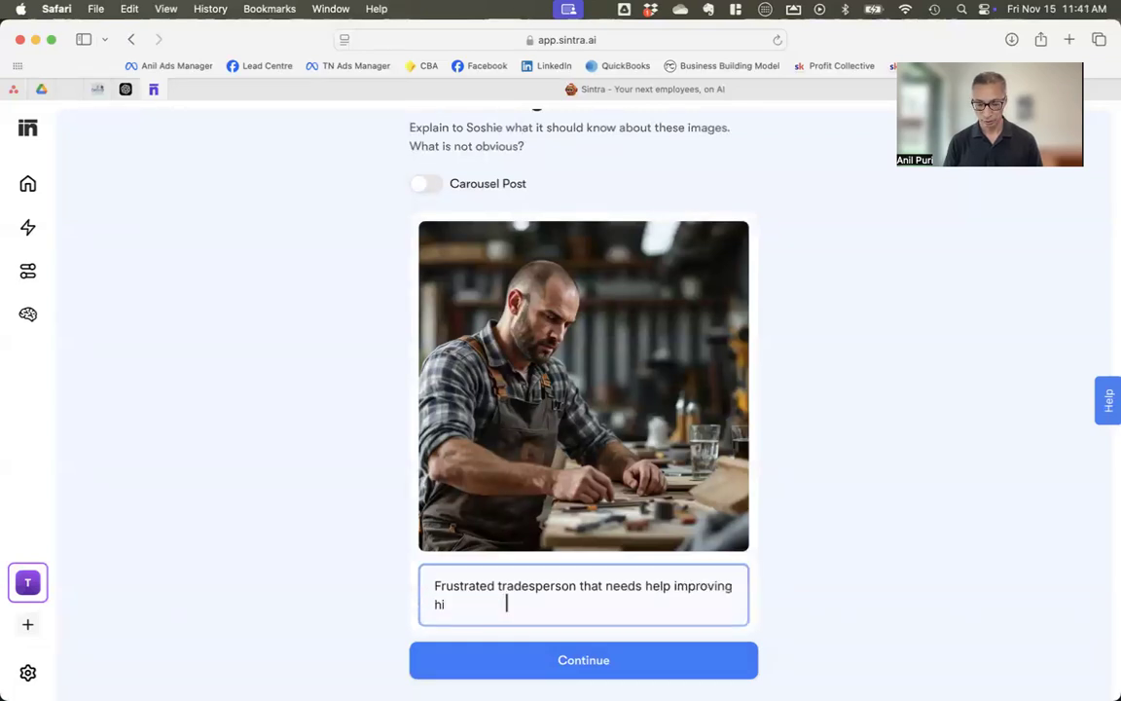
text(s business)
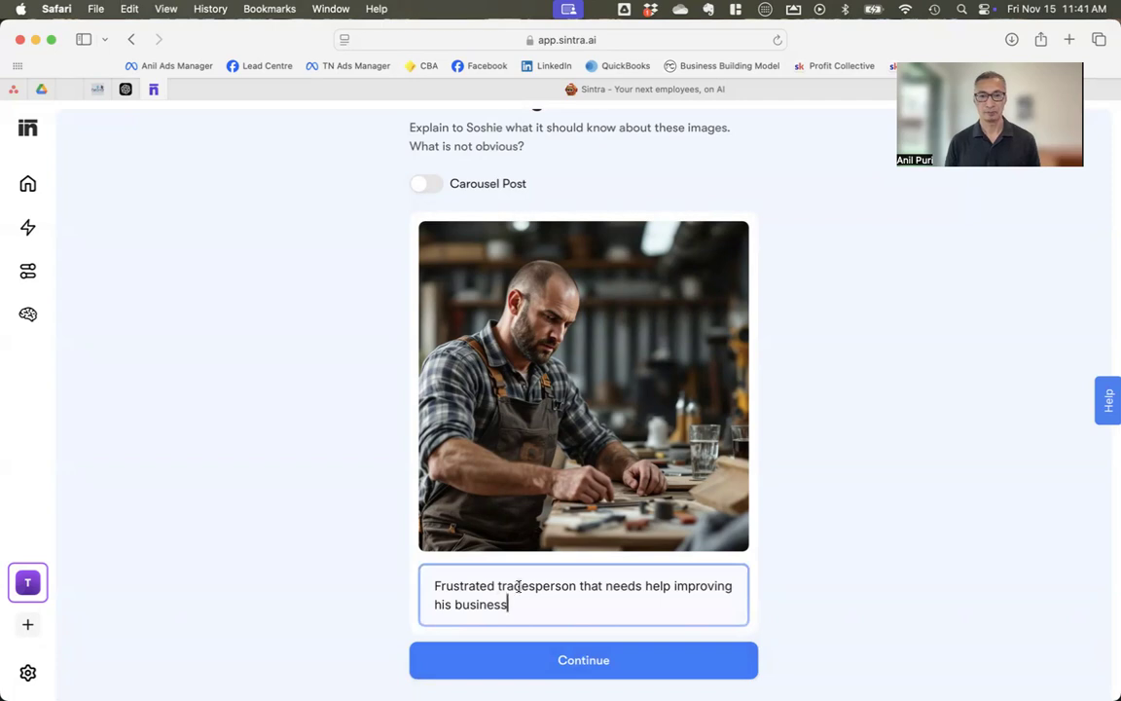
click(566, 653)
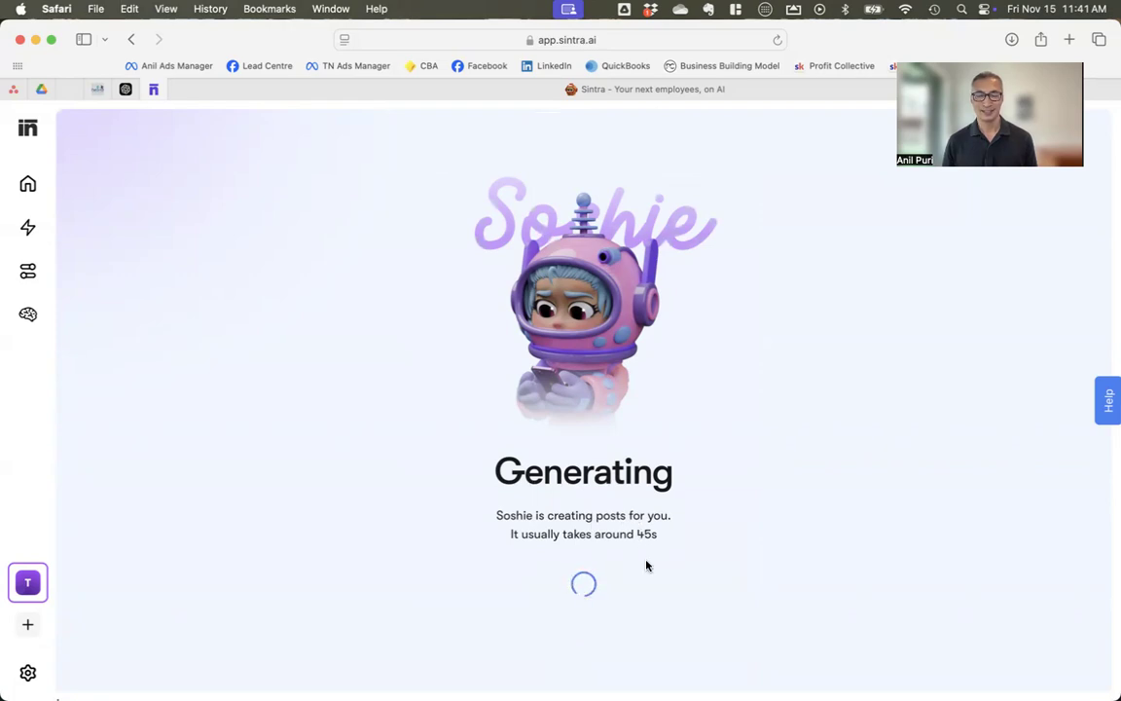
- Browse the generated posts and like the LinkedIn workshop post
scroll(701, 529, down, 5)
scroll(701, 529, down, 15)
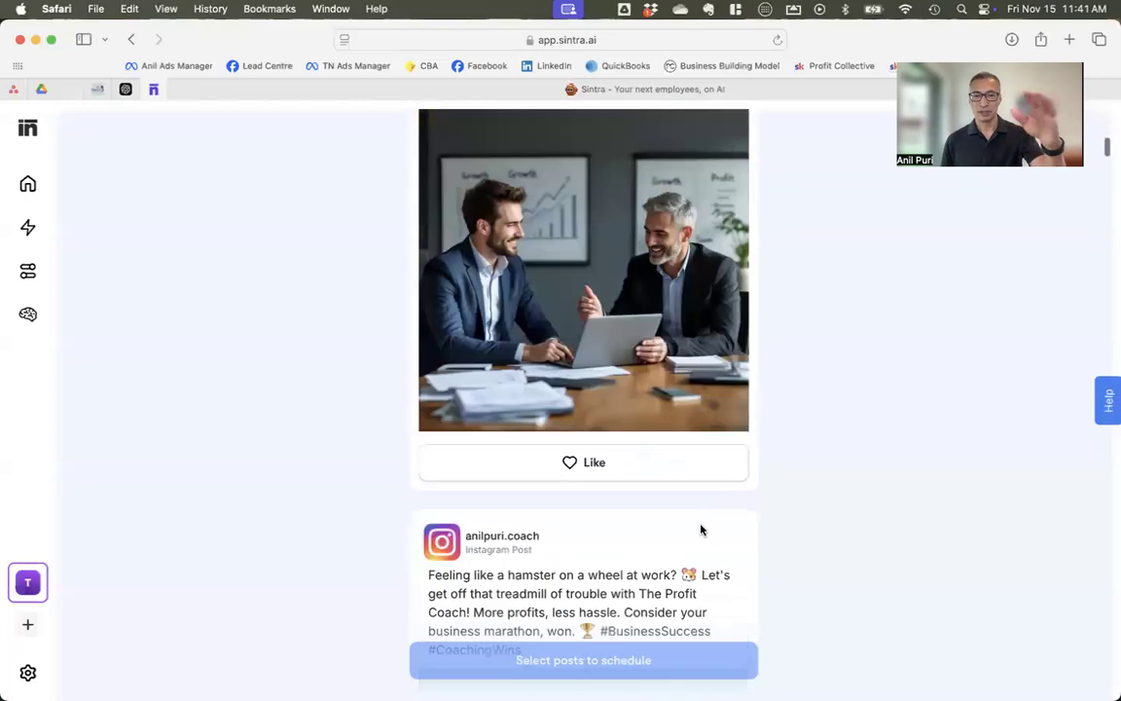
scroll(701, 528, down, 20)
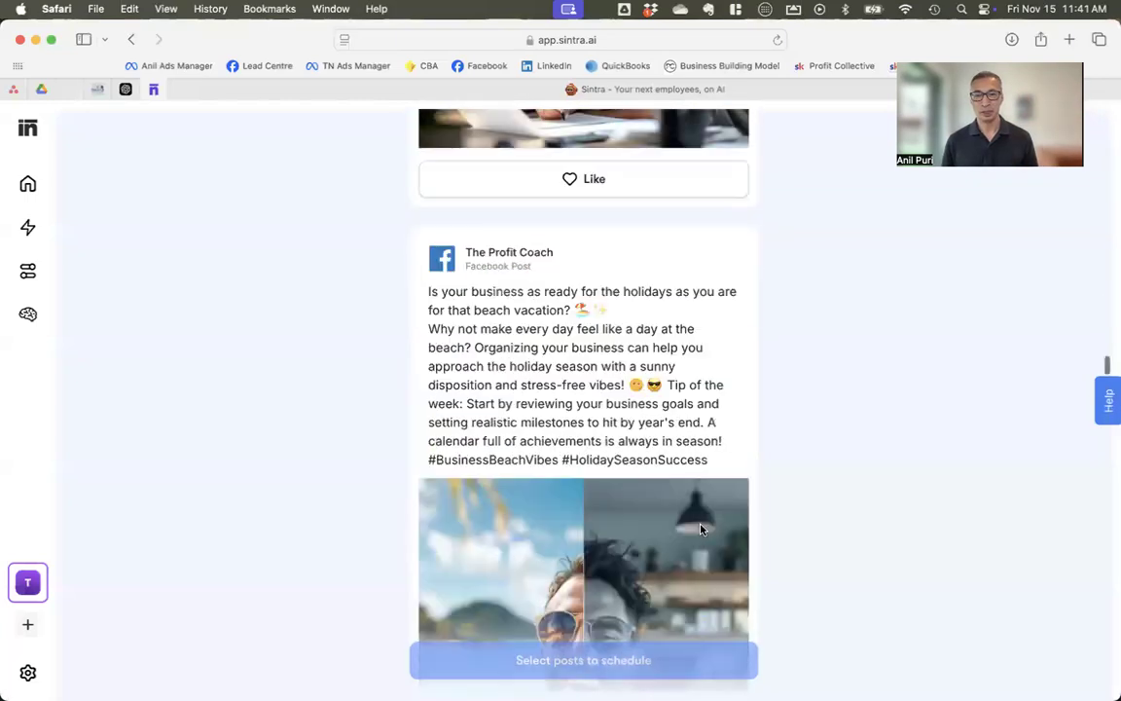
scroll(701, 528, down, 20)
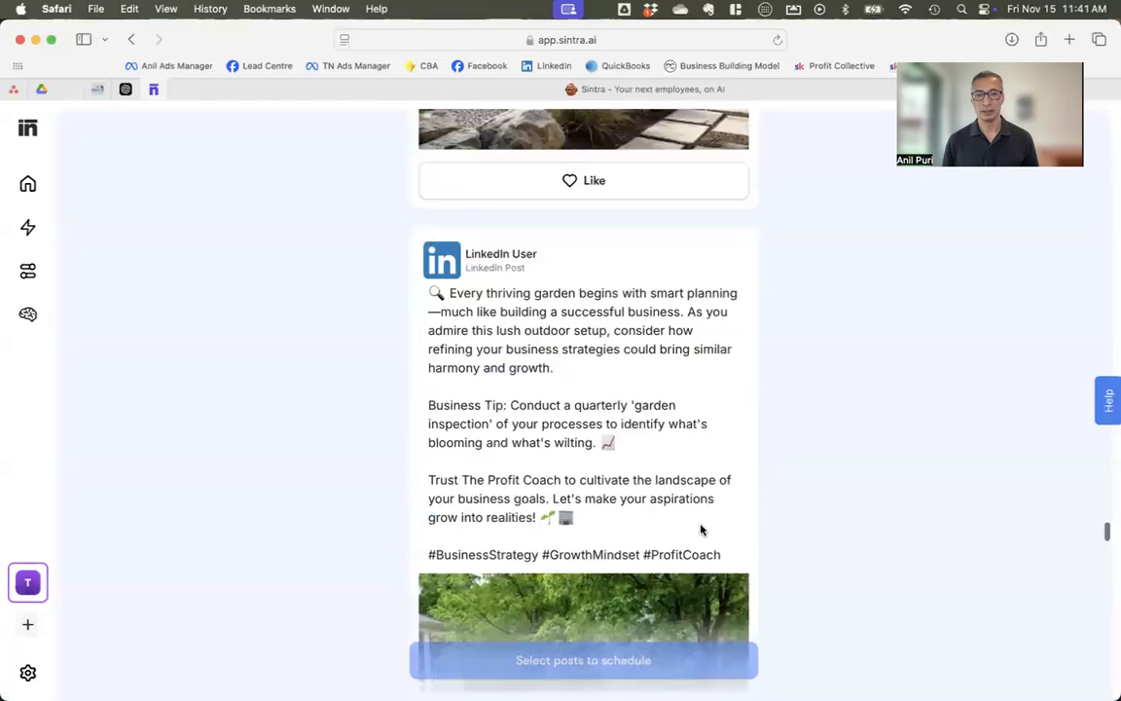
scroll(701, 528, down, 5)
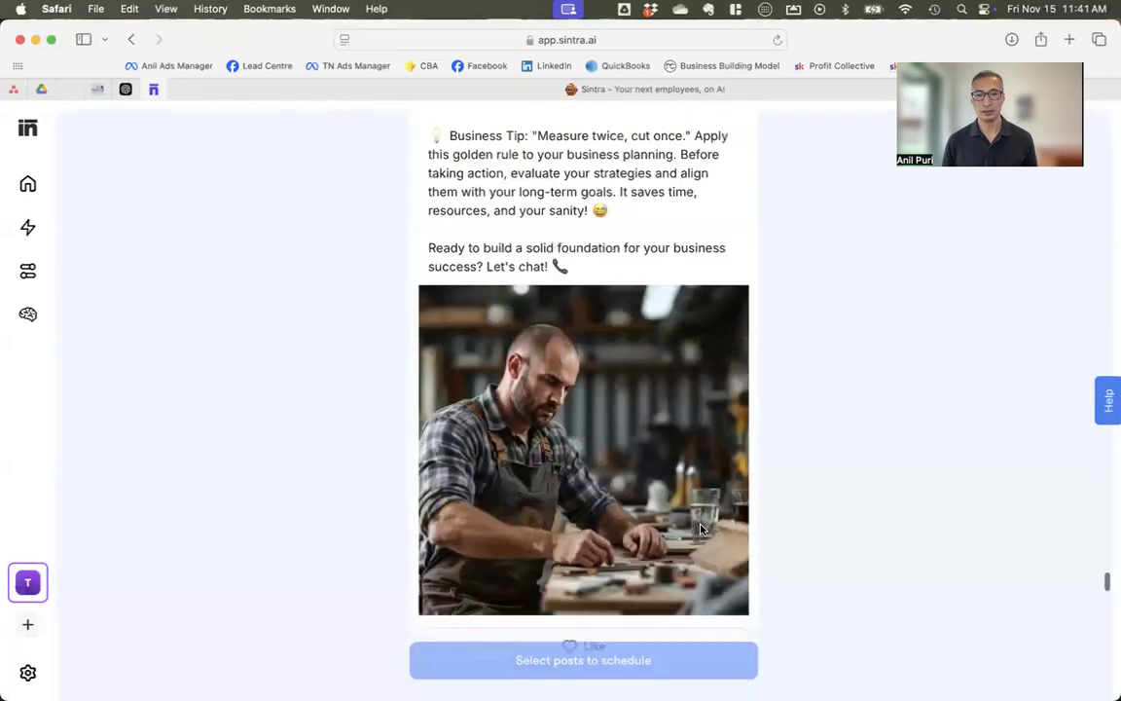
scroll(700, 529, up, 2)
scroll(700, 529, up, 1)
scroll(701, 529, up, 2)
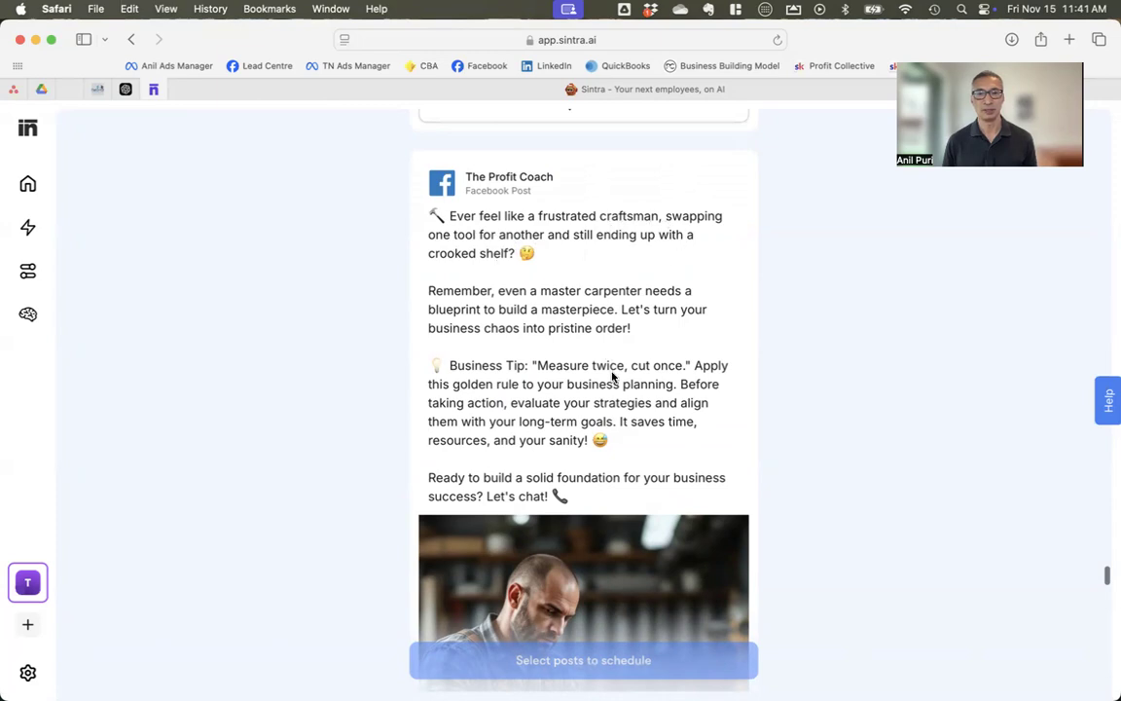
scroll(612, 374, down, 2)
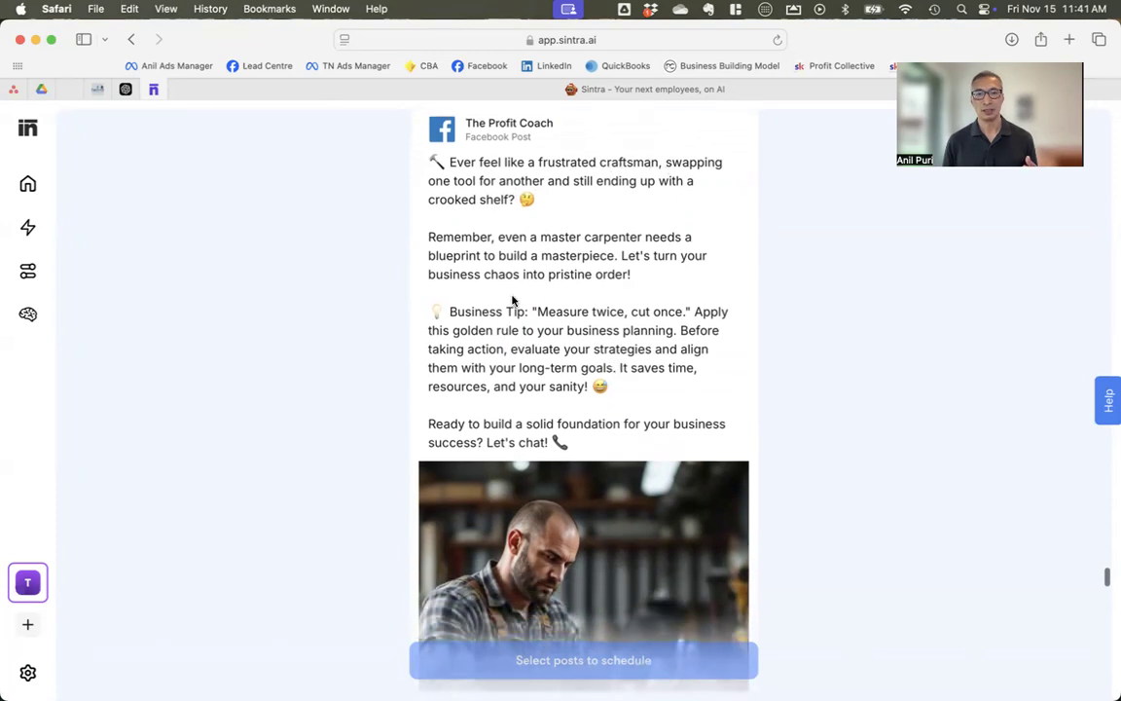
scroll(607, 355, down, 3)
scroll(606, 355, down, 20)
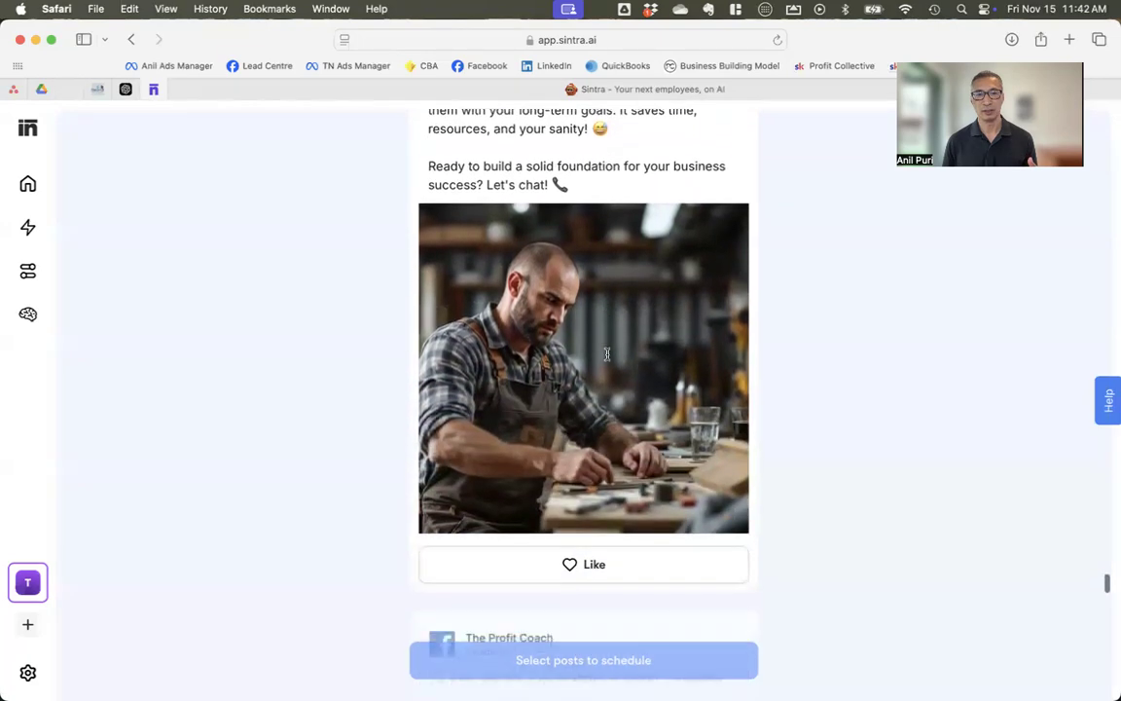
scroll(607, 355, down, 2)
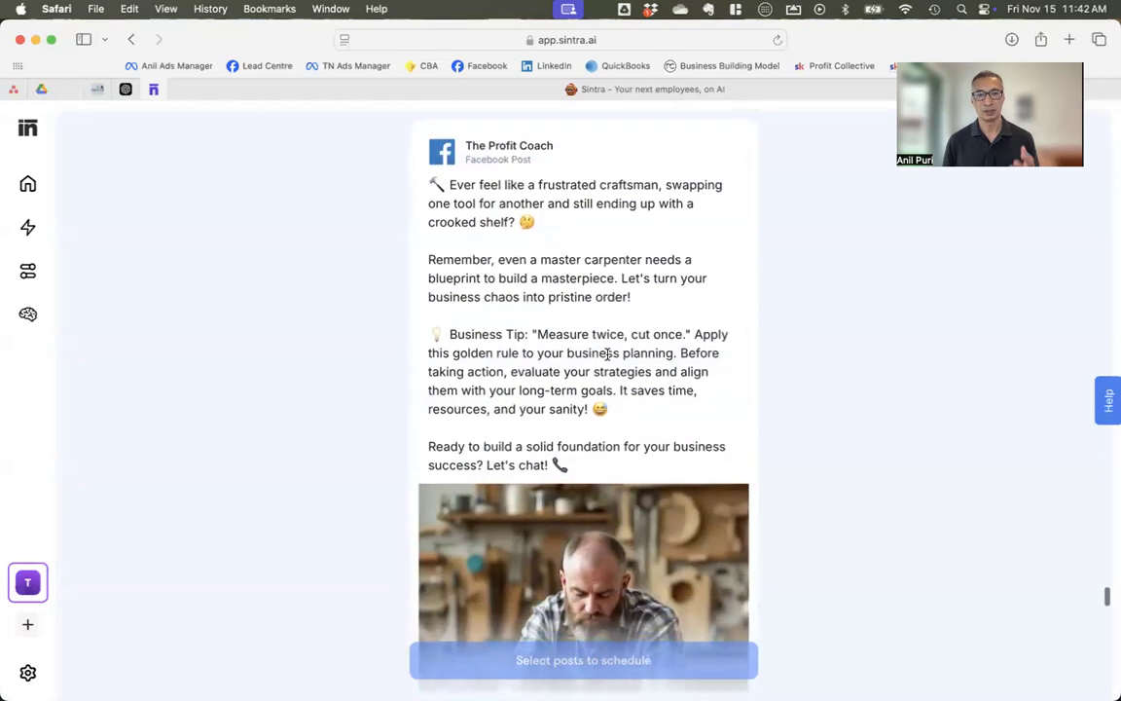
scroll(574, 353, down, 7)
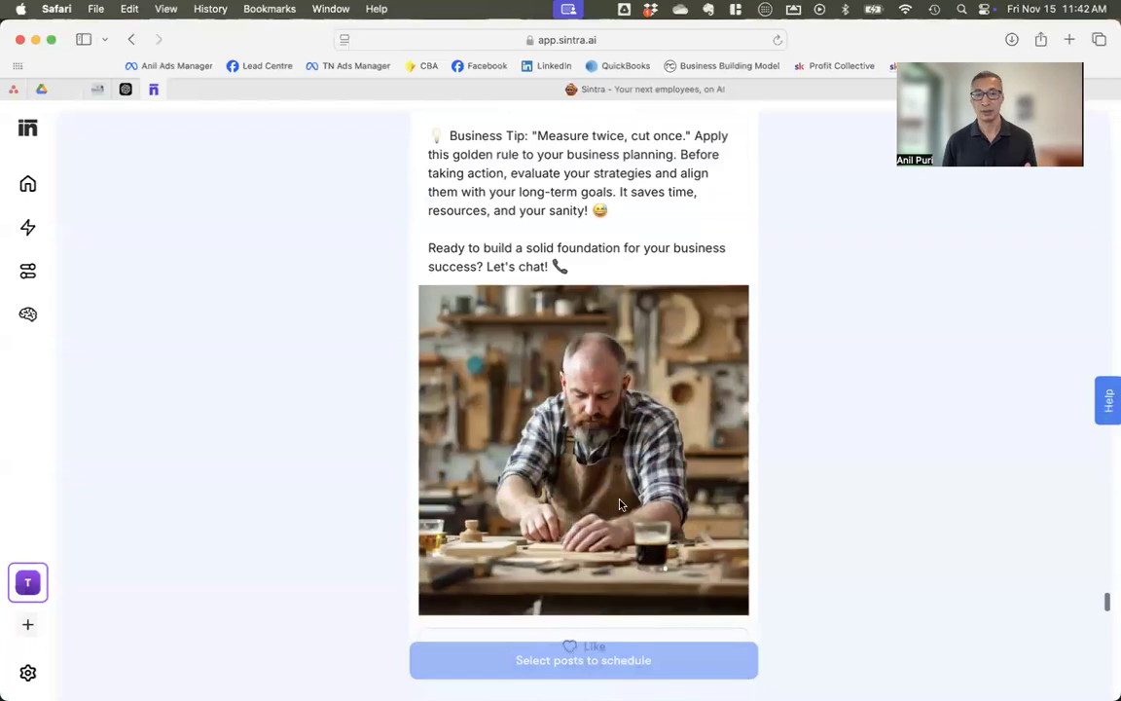
scroll(601, 390, down, 14)
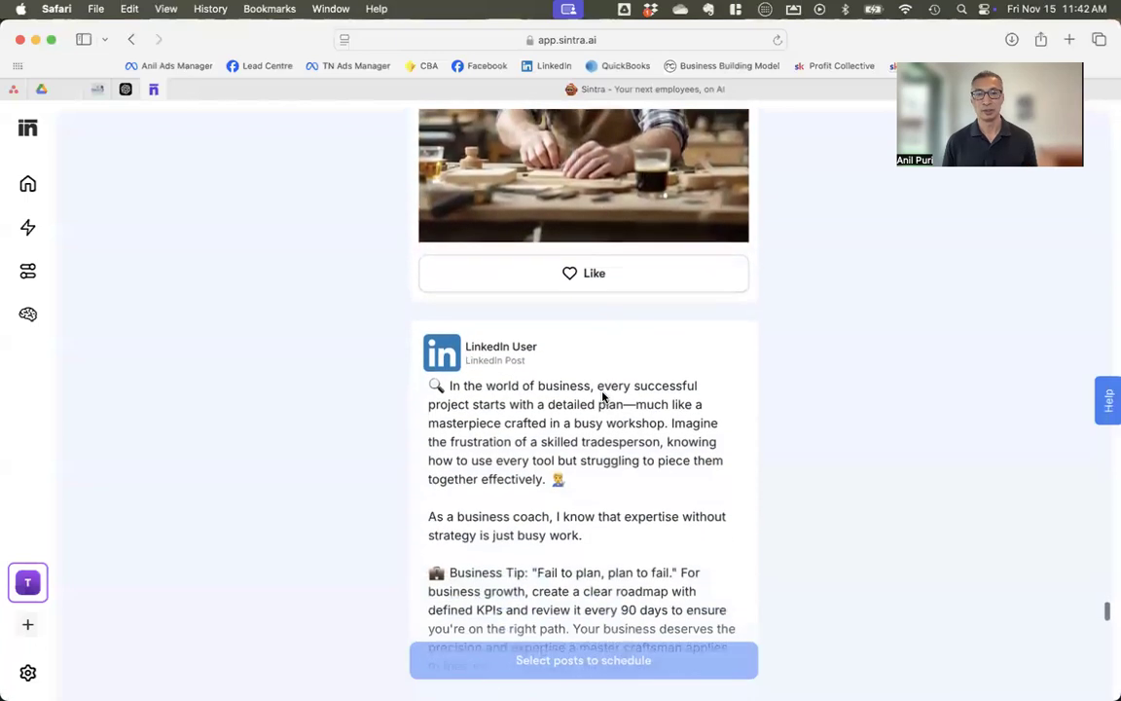
scroll(601, 395, down, 4)
scroll(570, 359, down, 5)
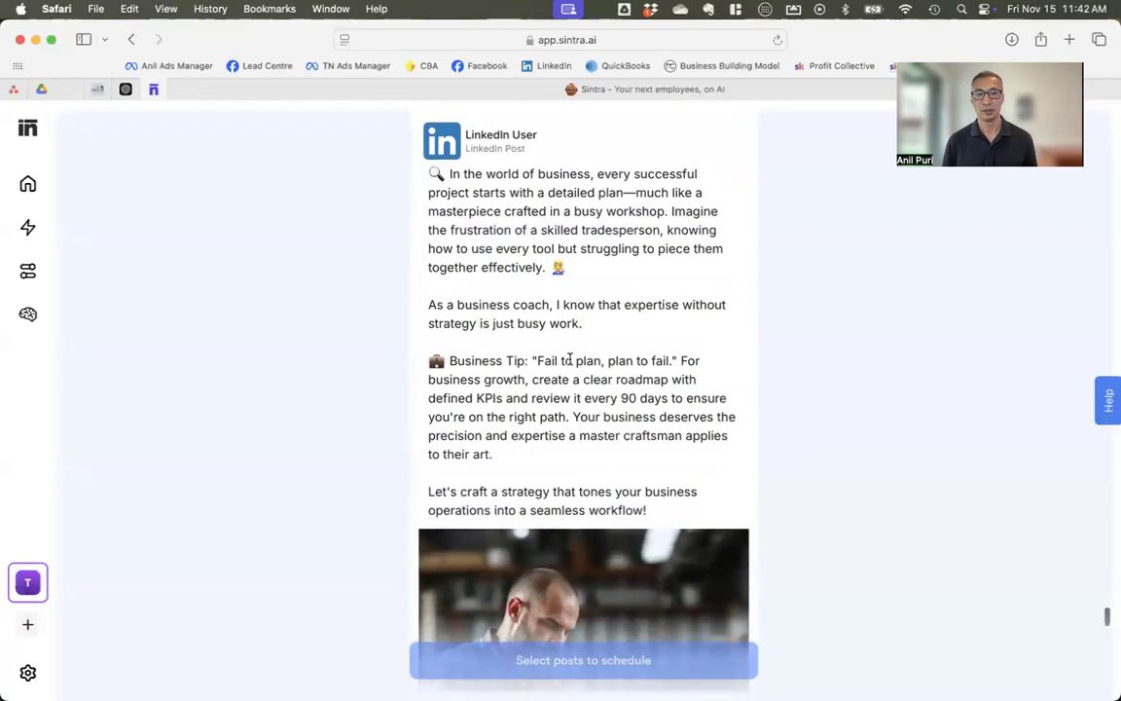
scroll(596, 378, up, 4)
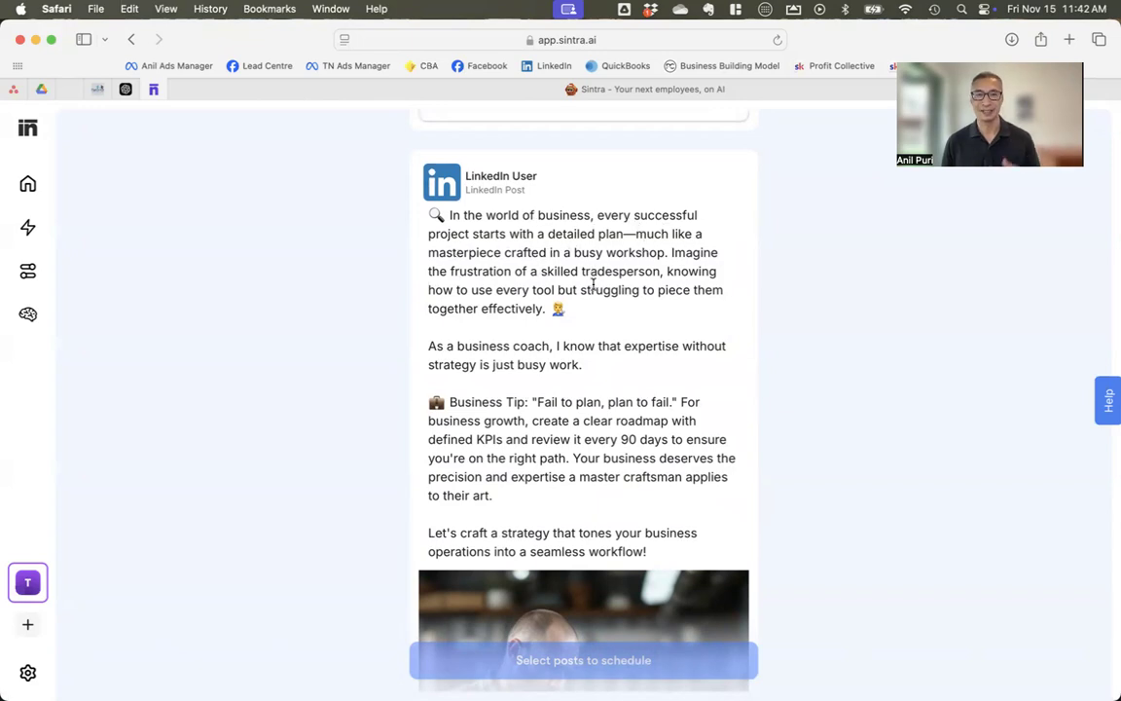
scroll(593, 287, down, 10)
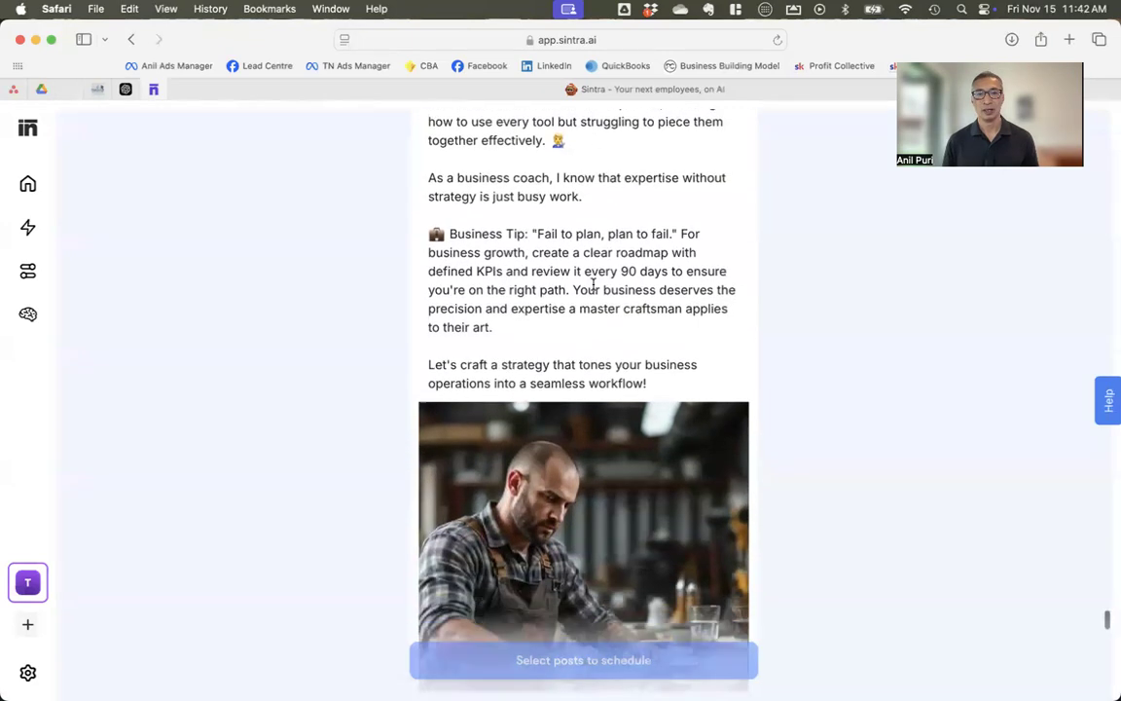
click(596, 493)
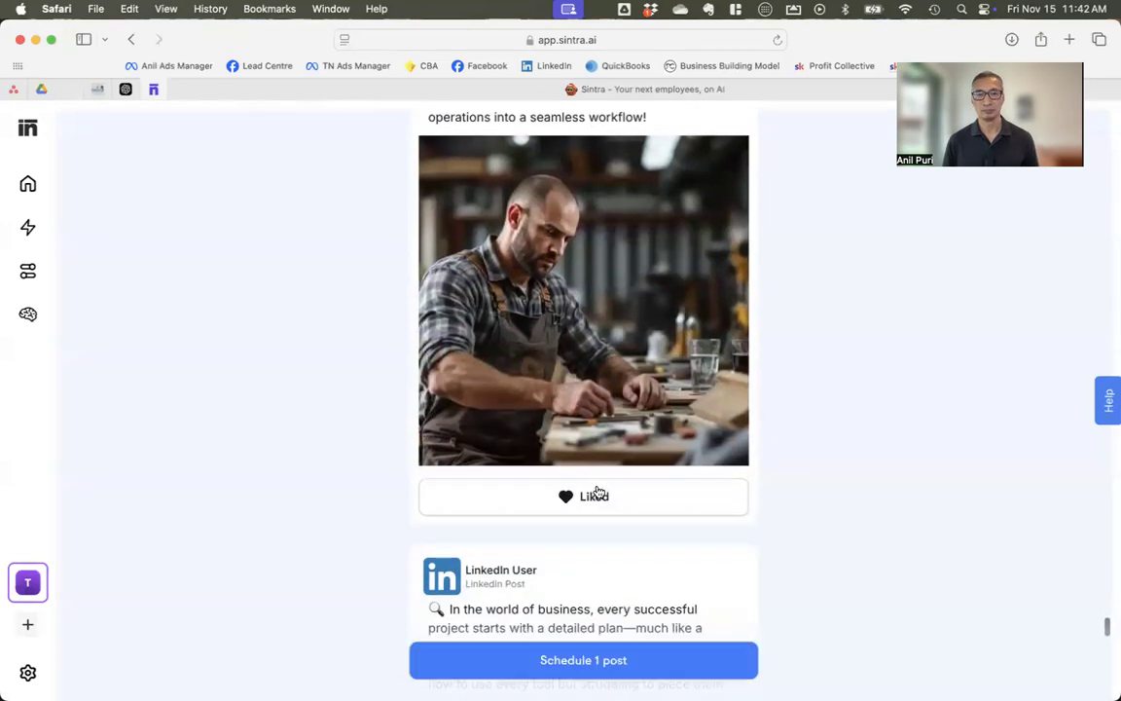
- Like the Instagram workshop post and schedule the two chosen posts
scroll(707, 489, down, 9)
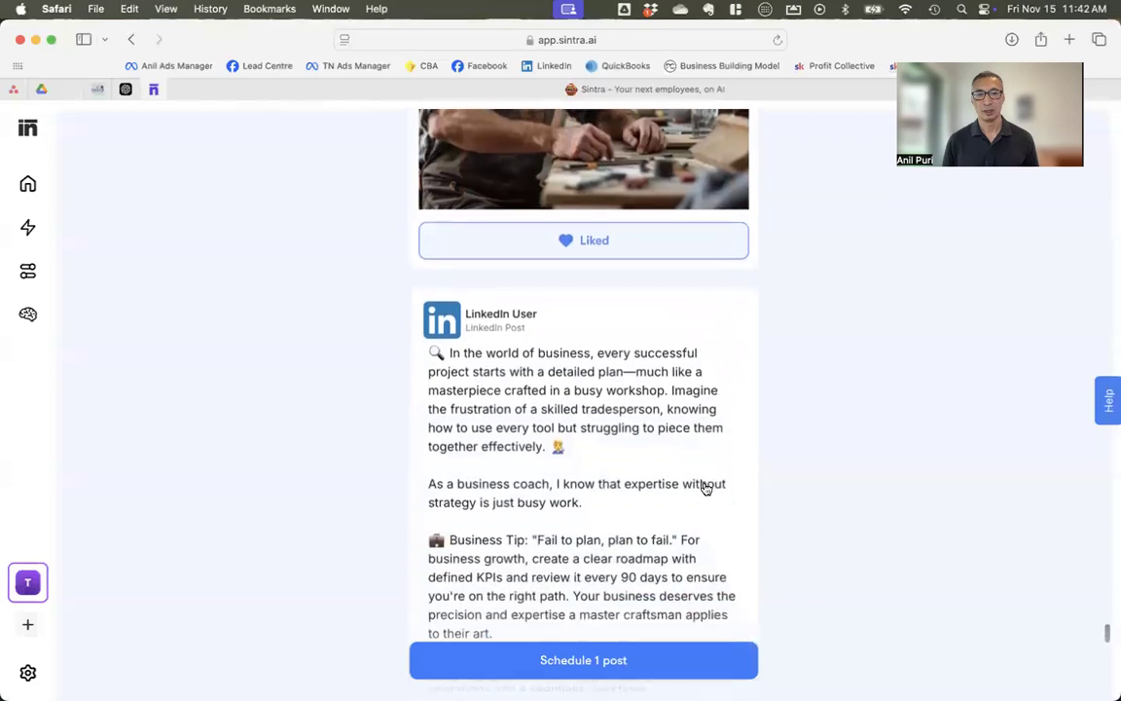
scroll(706, 488, down, 7)
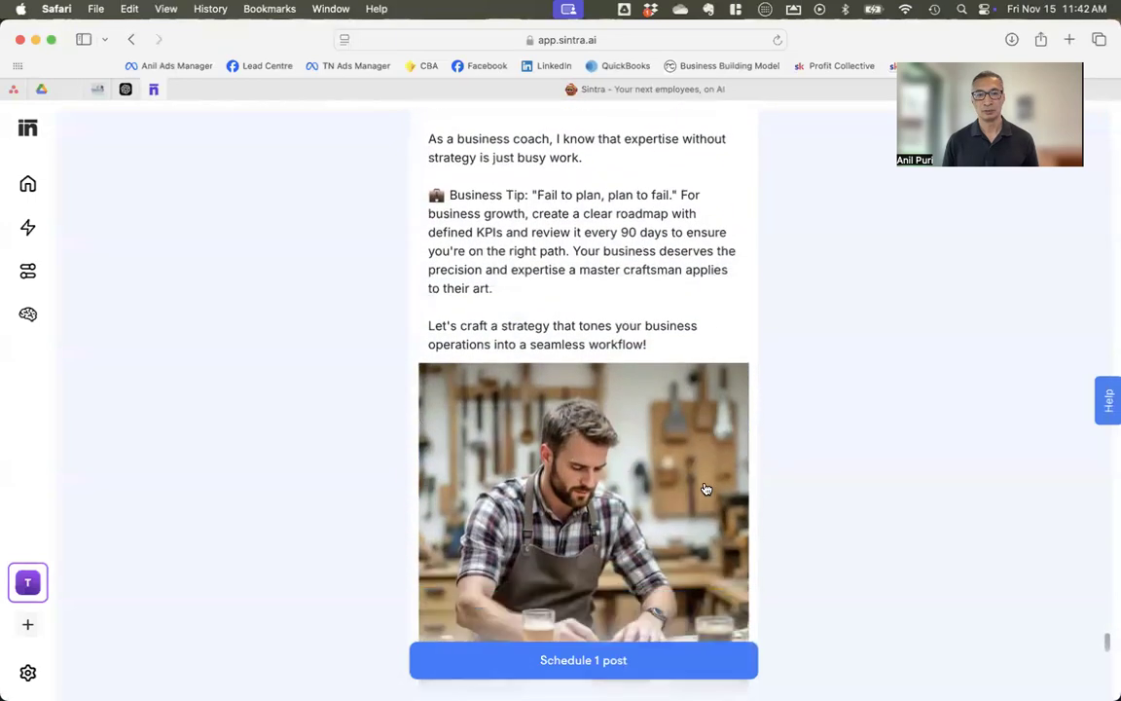
scroll(707, 489, down, 13)
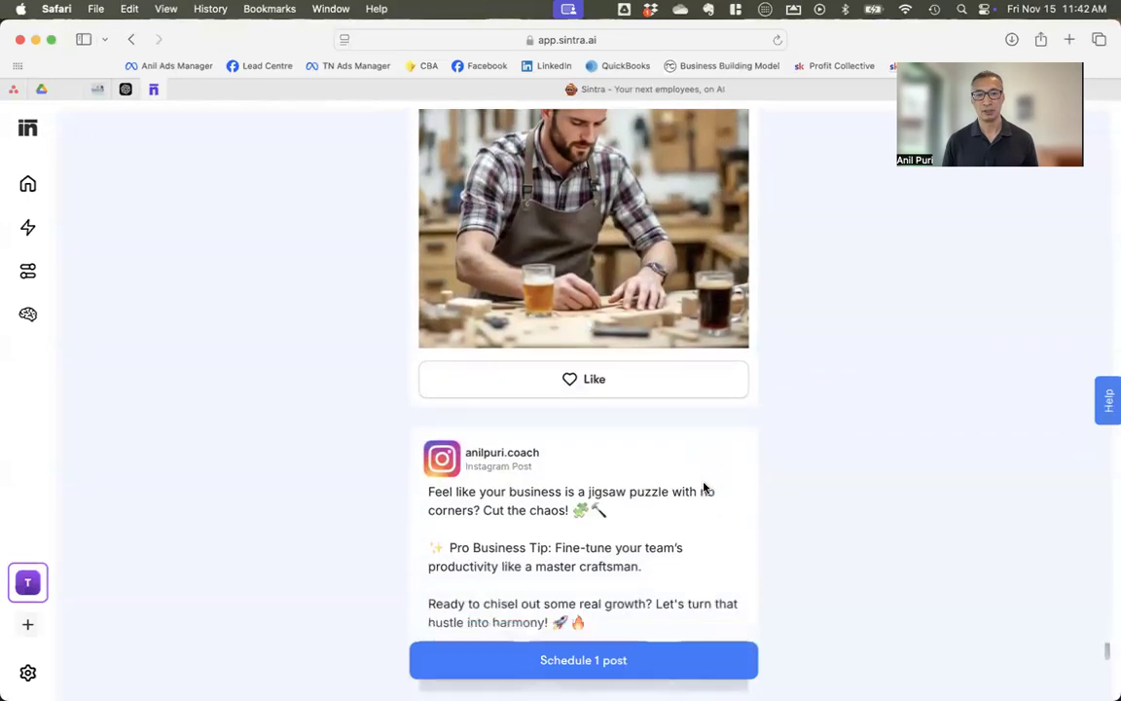
scroll(707, 489, up, 1)
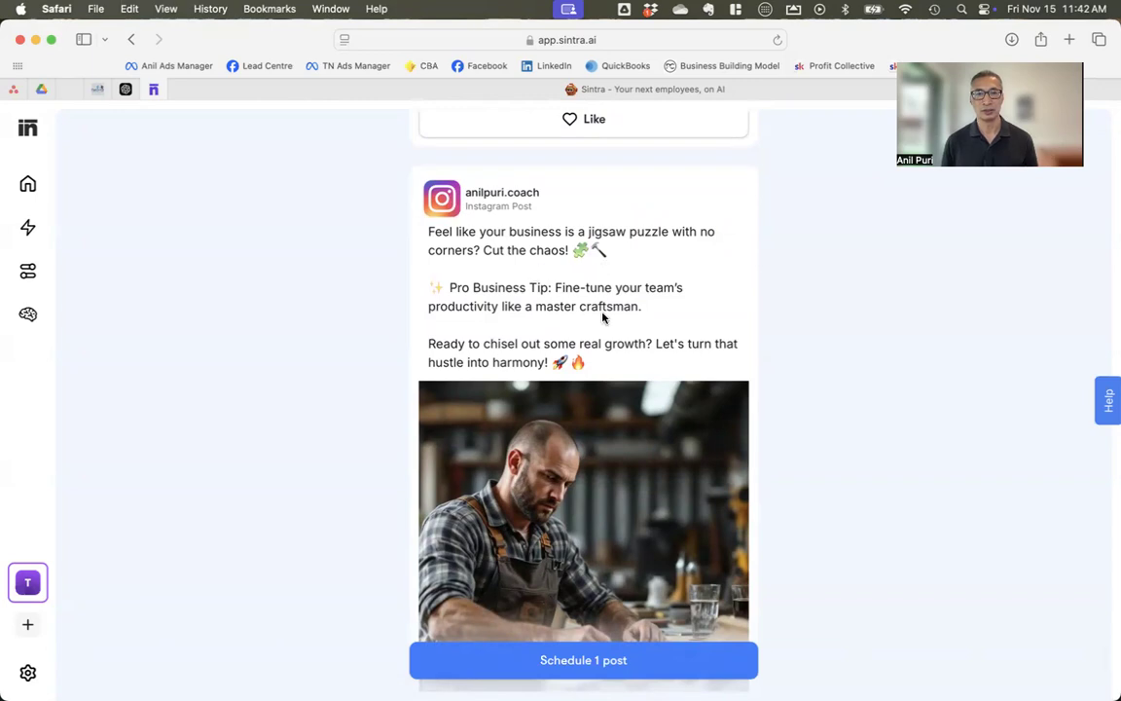
scroll(602, 317, down, 5)
scroll(603, 317, down, 10)
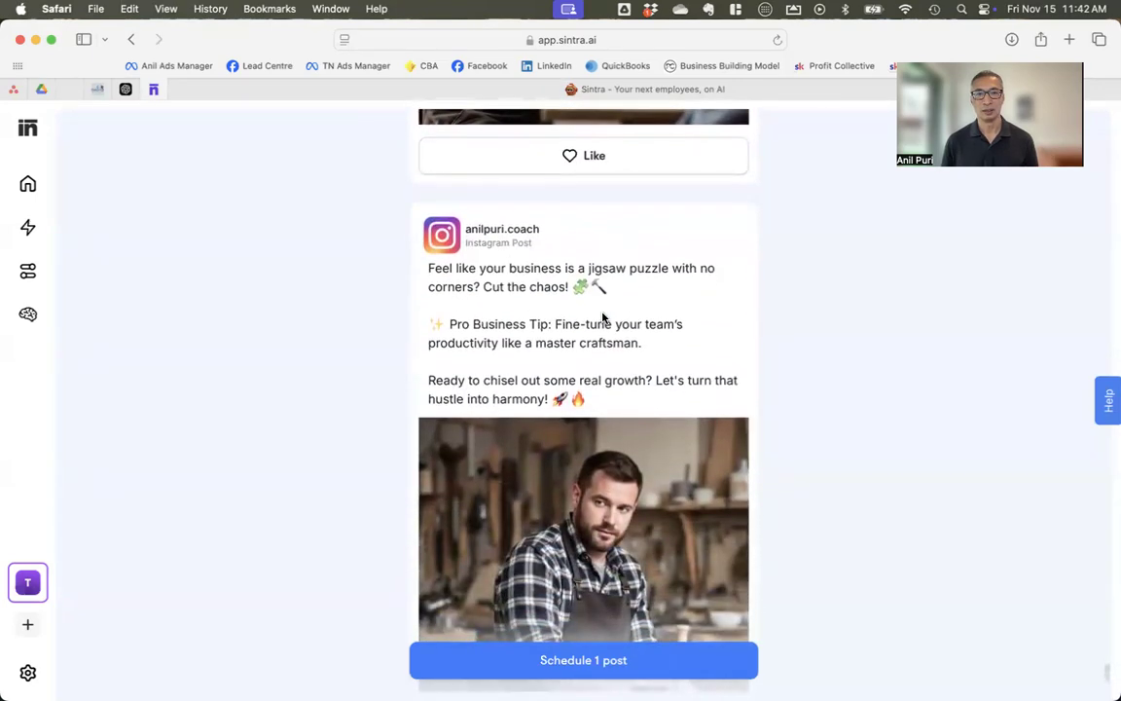
scroll(599, 316, up, 7)
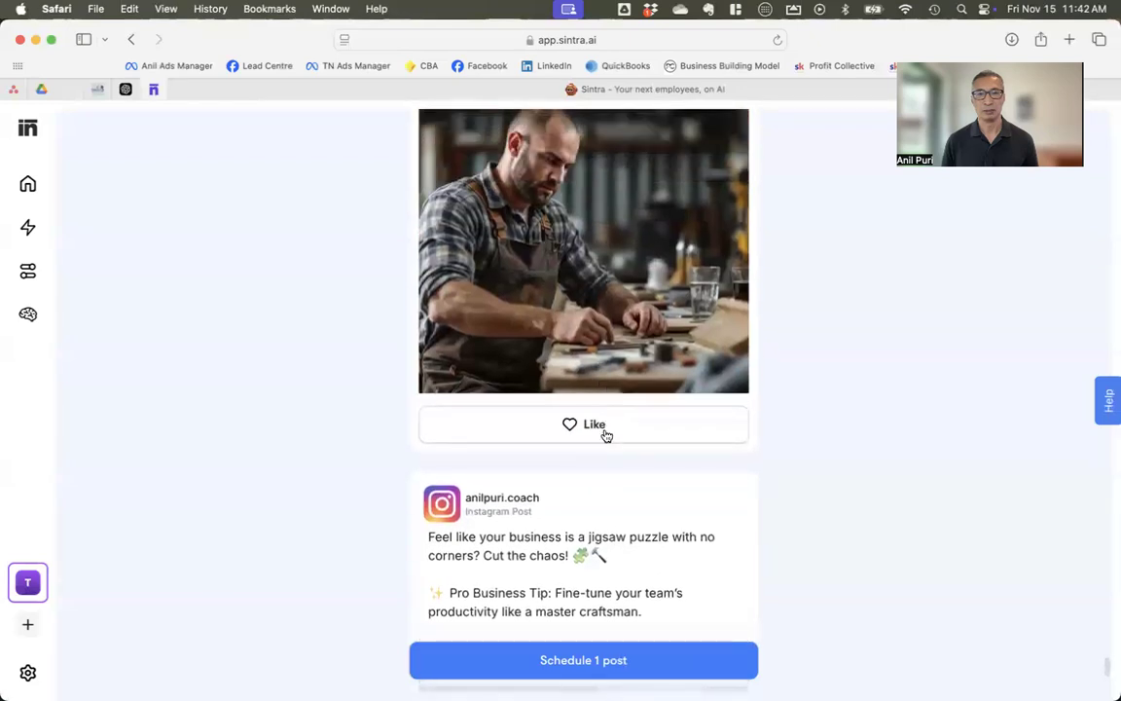
click(605, 434)
scroll(708, 465, down, 9)
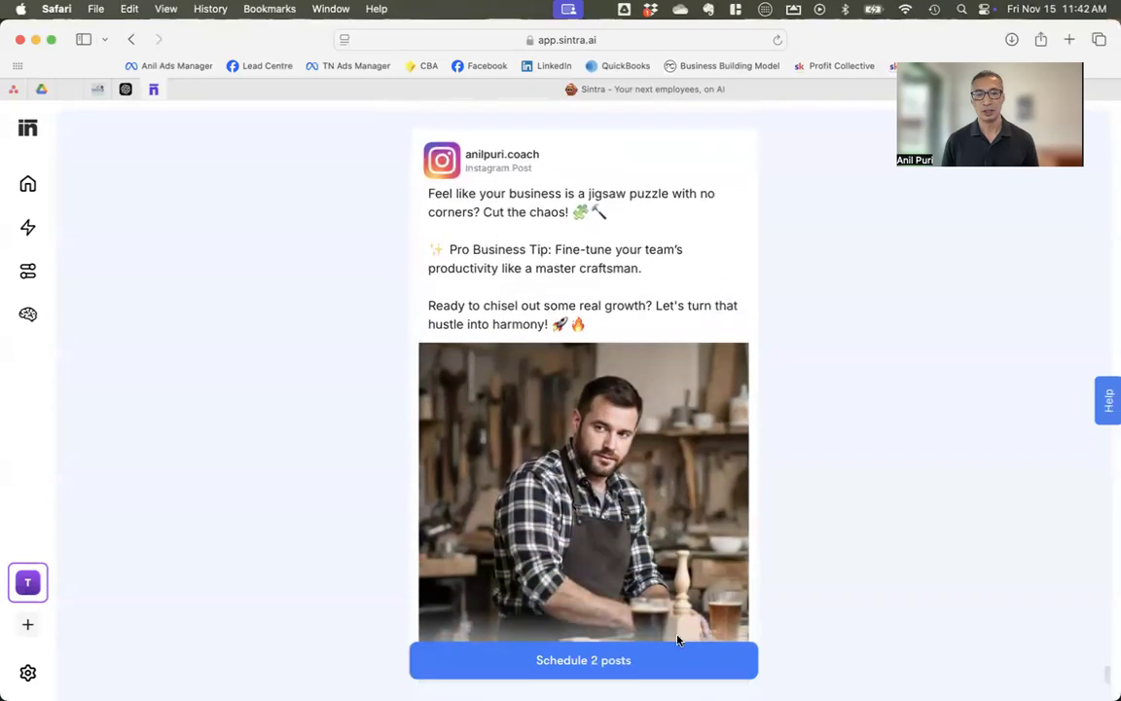
click(599, 661)
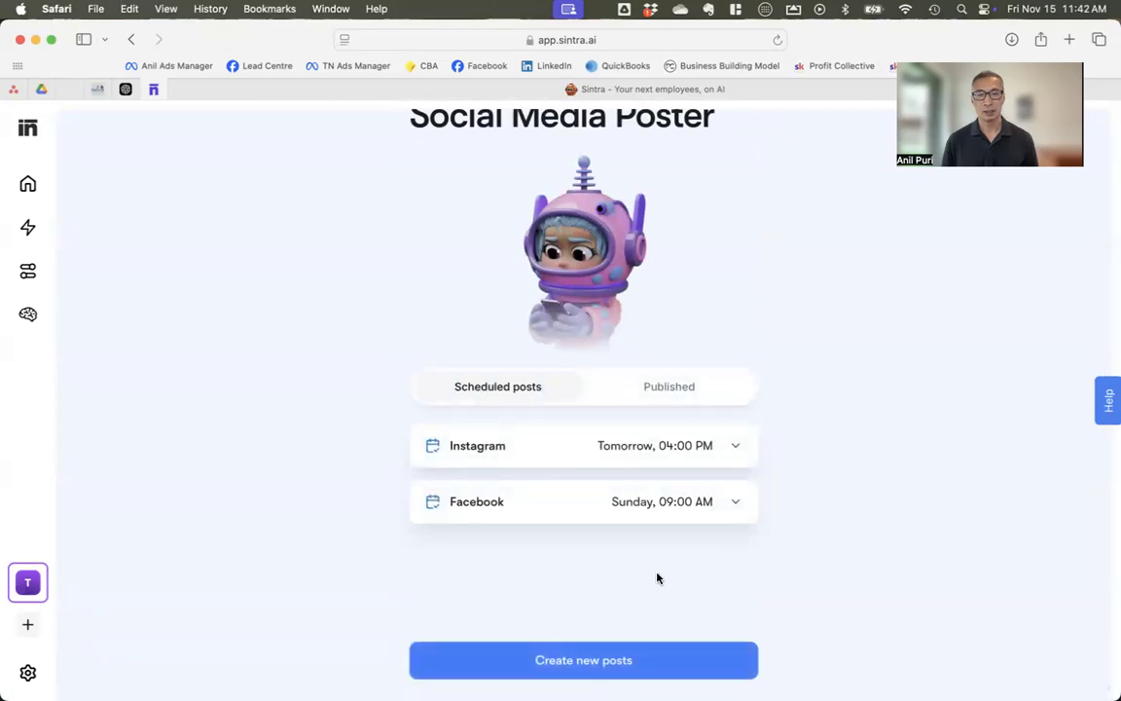
- Preview the scheduled LinkedIn workshop post and cancel editing without changing its text
scroll(686, 573, down, 2)
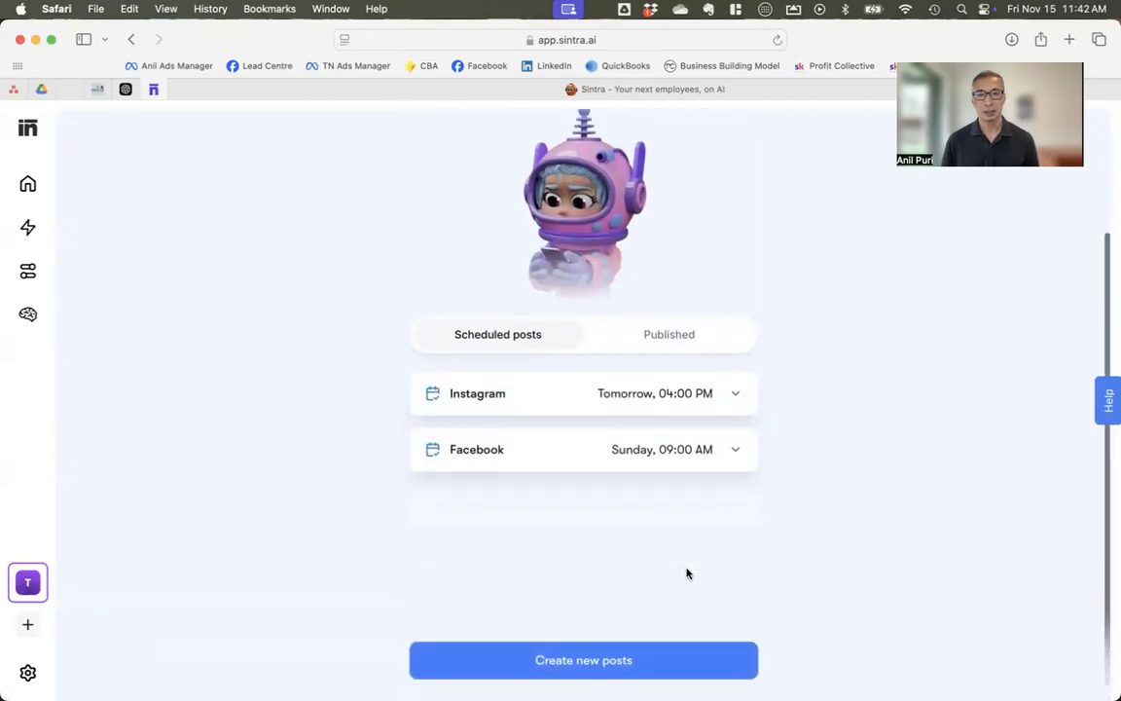
scroll(685, 574, down, 3)
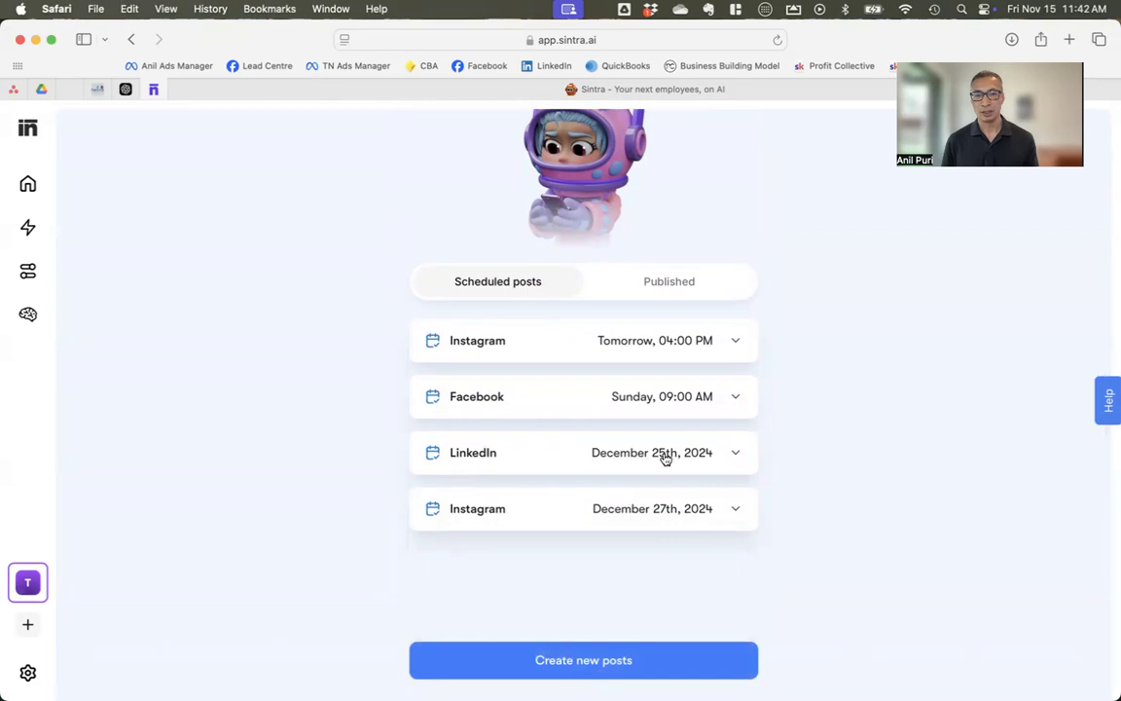
click(737, 456)
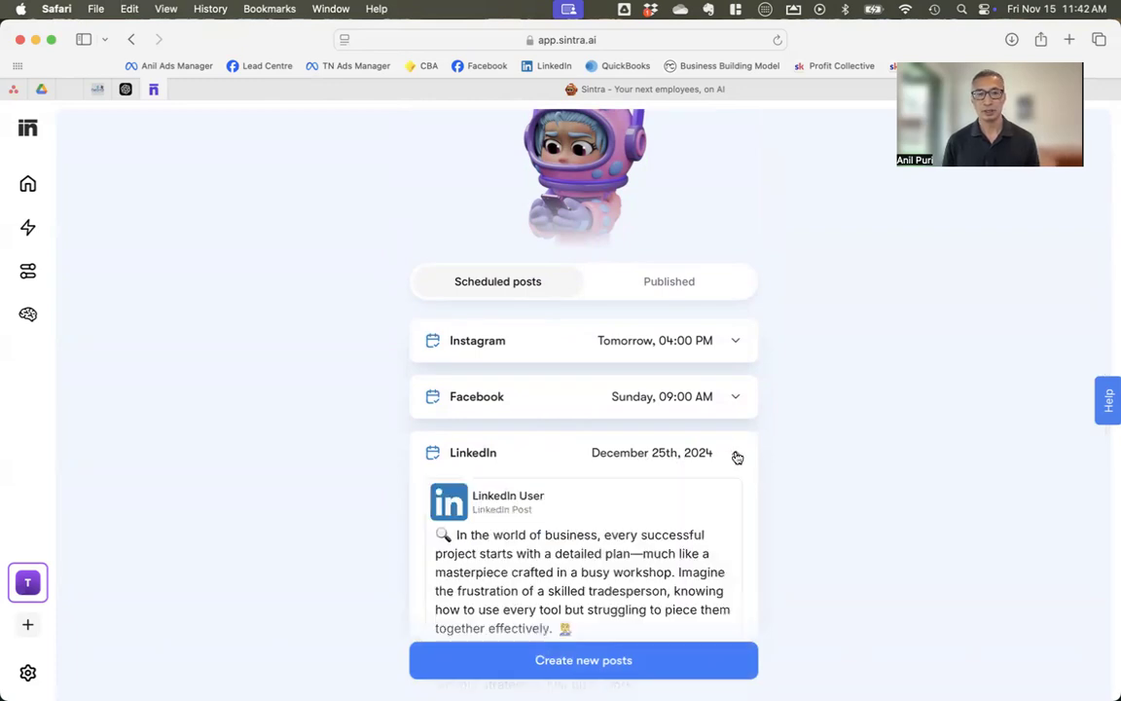
scroll(701, 505, down, 7)
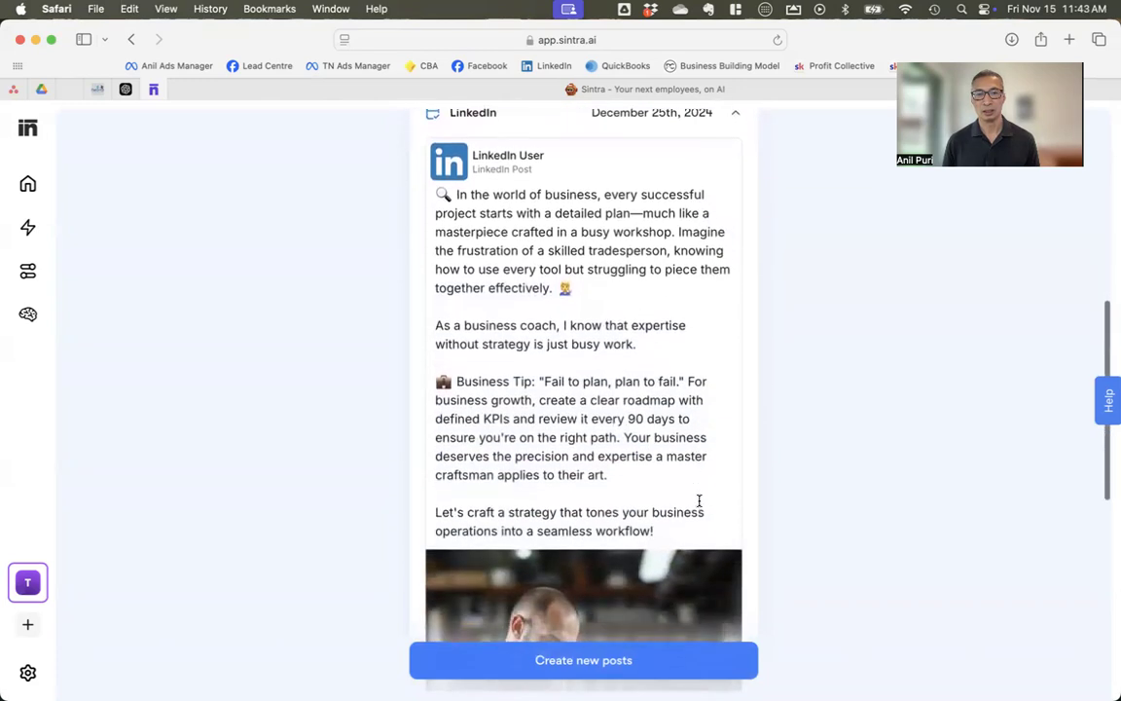
scroll(699, 500, down, 8)
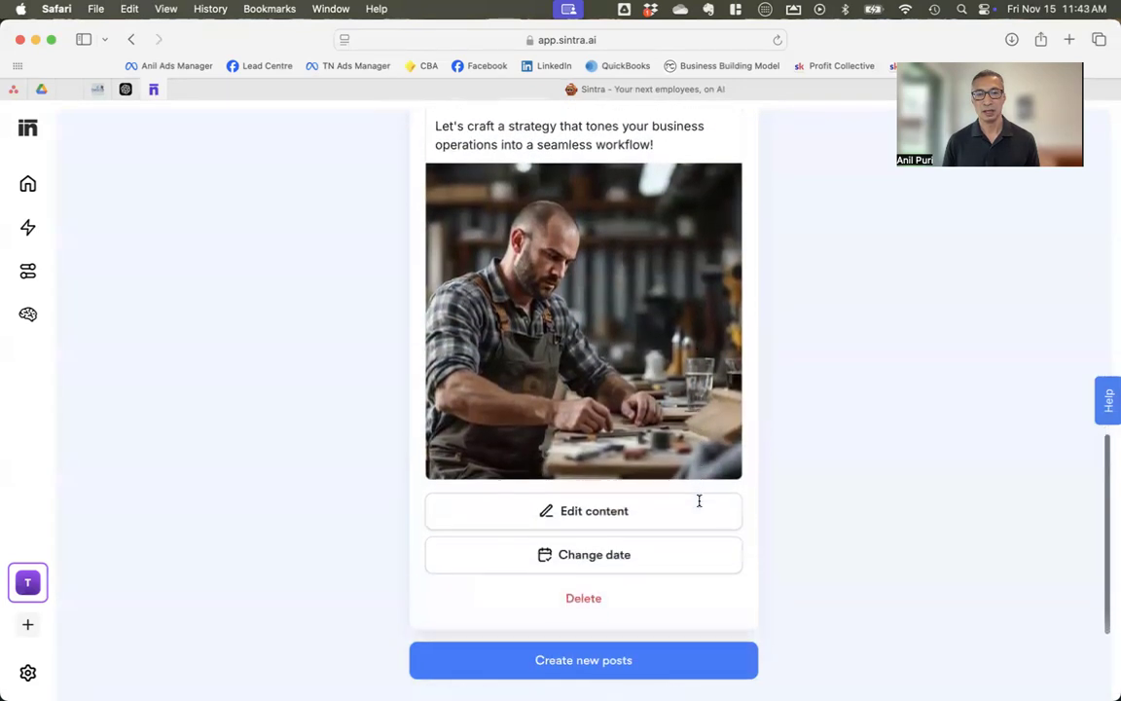
click(626, 515)
scroll(615, 514, up, 4)
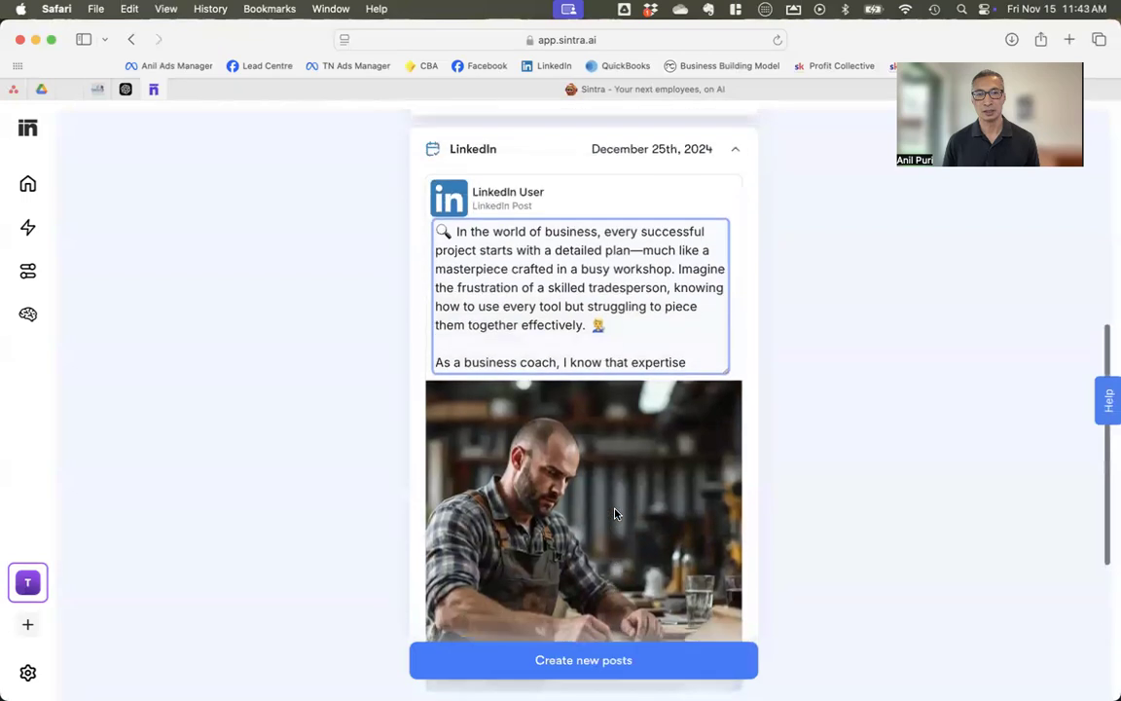
scroll(613, 312, down, 8)
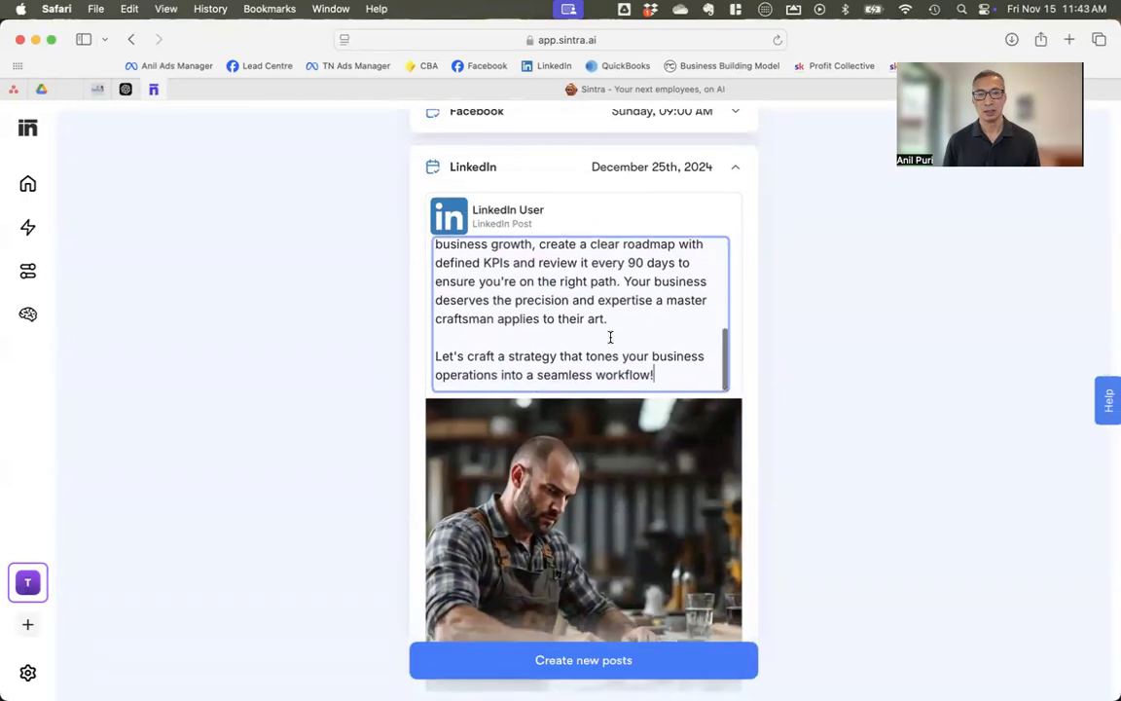
scroll(323, 469, down, 4)
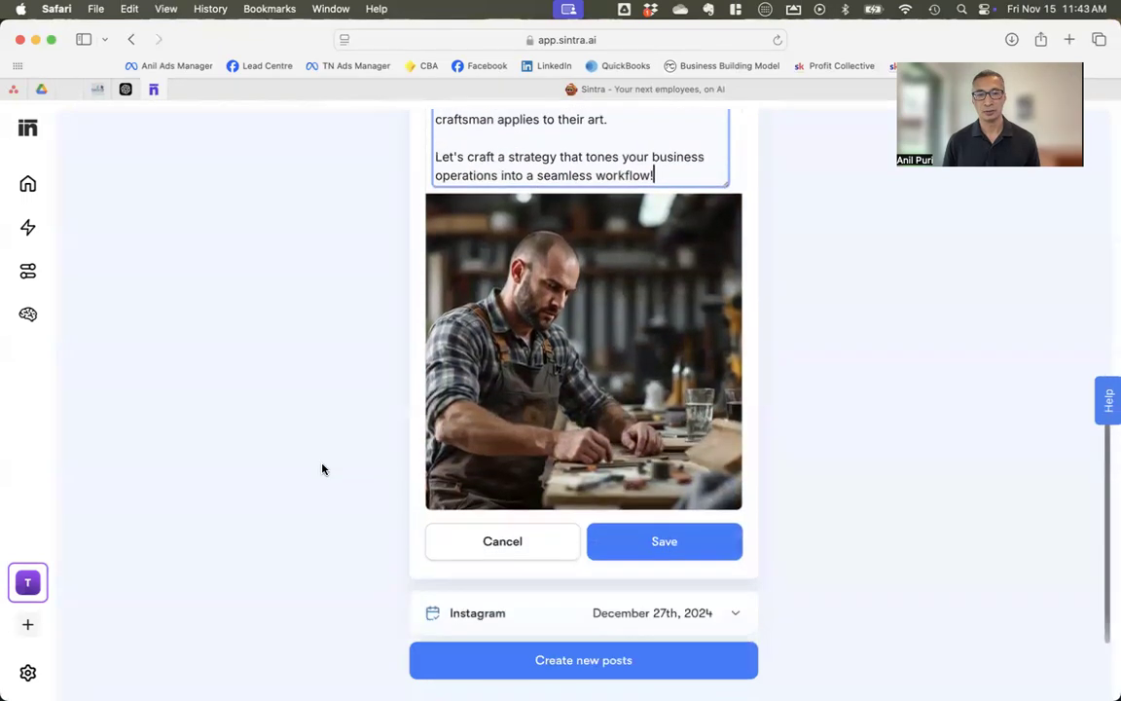
click(467, 543)
- Keep the post's Wednesday, December 25, 11:00 AM date by cancelling the Schedule for dialog
scroll(584, 474, down, 5)
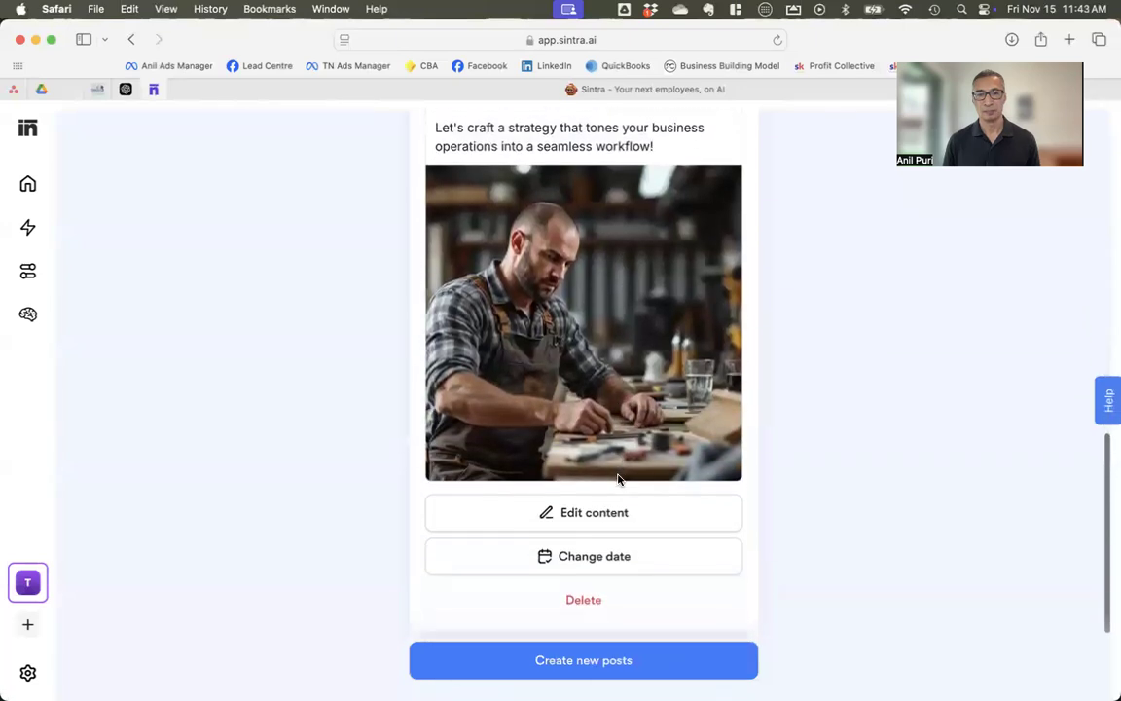
click(658, 549)
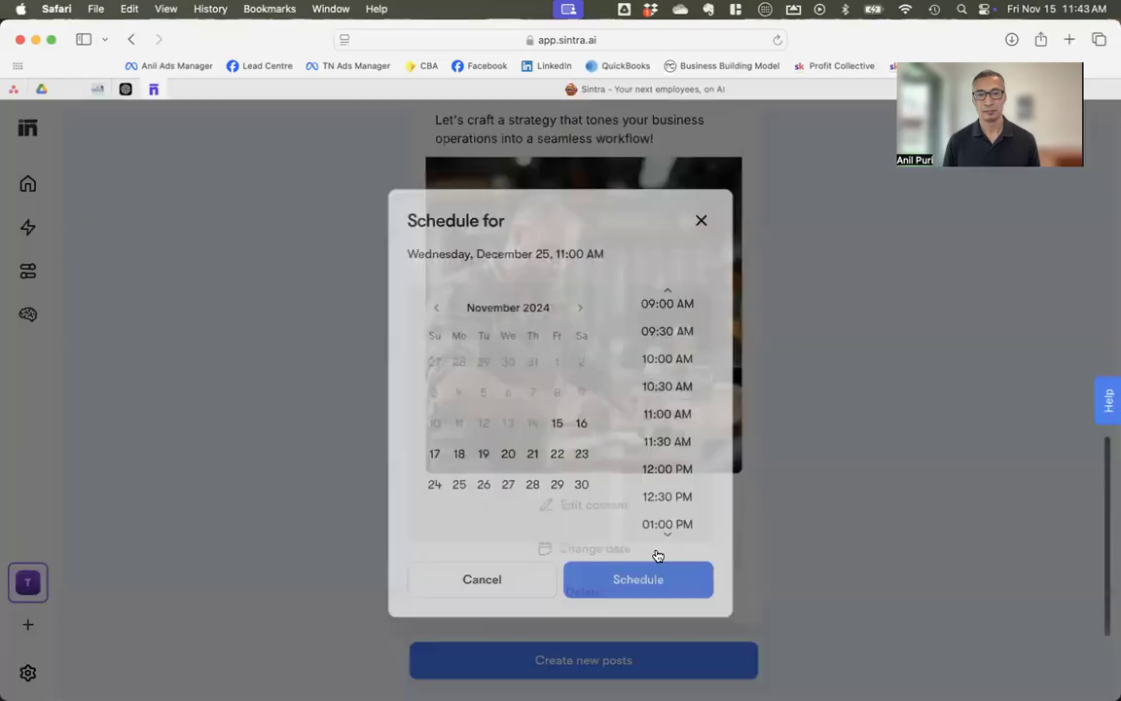
click(501, 582)
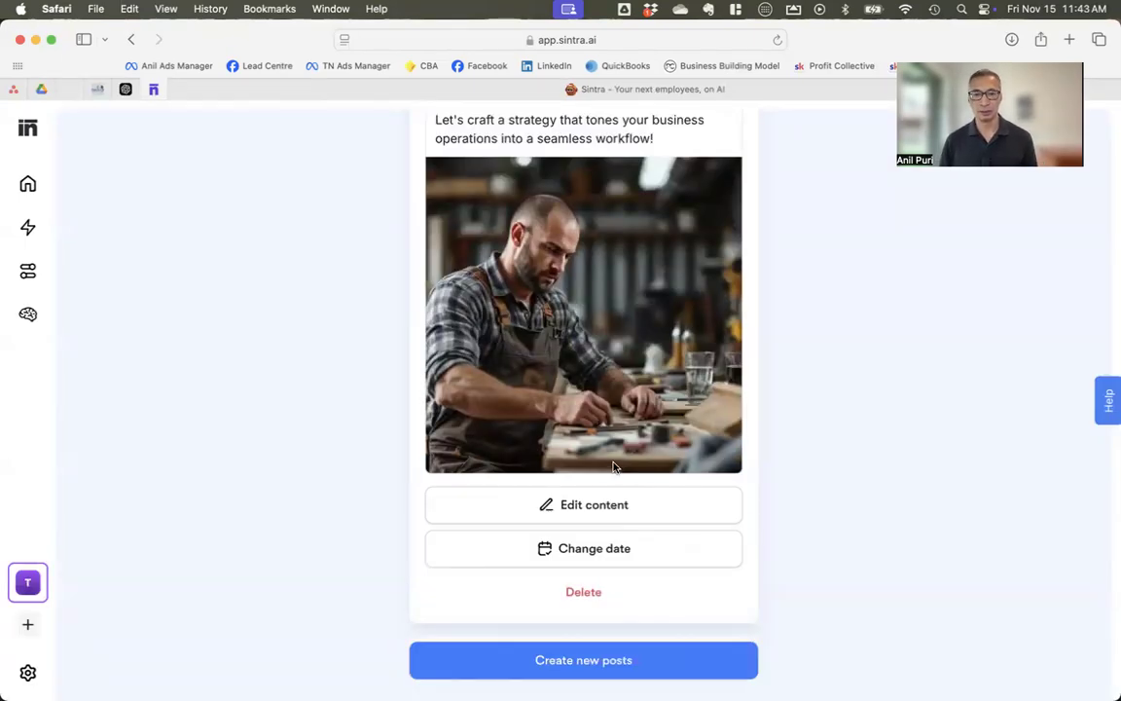
scroll(613, 466, up, 5)
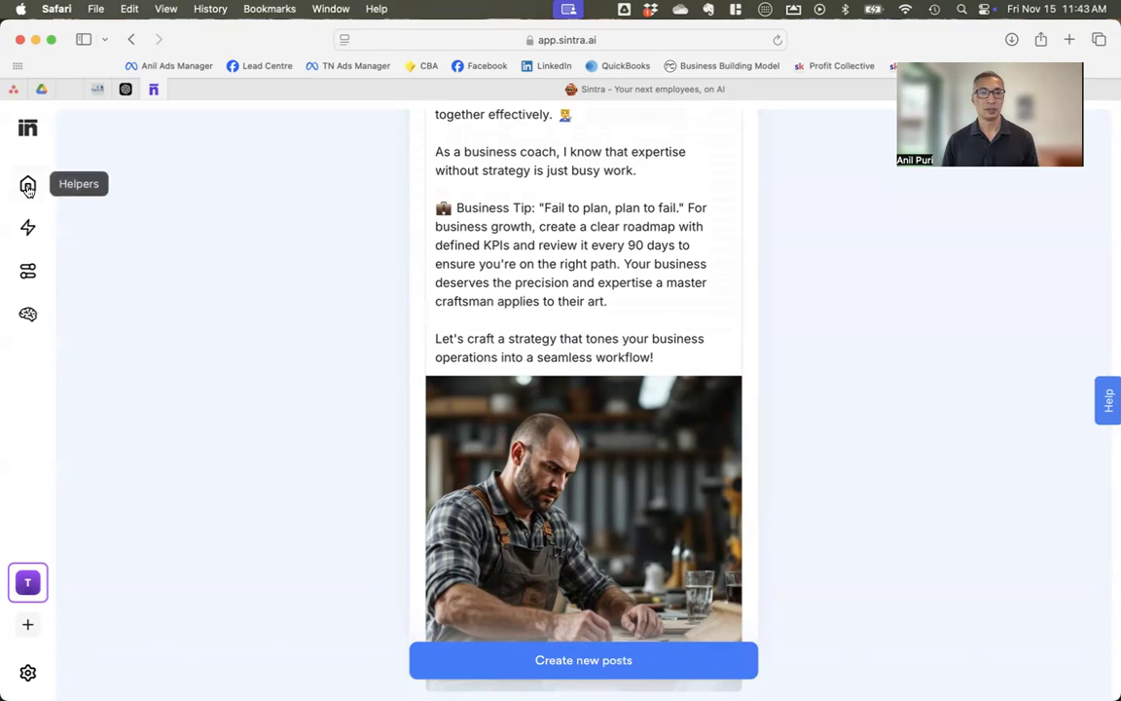
- Return to the home dashboard and open the Milli Sales Manager chat
click(28, 187)
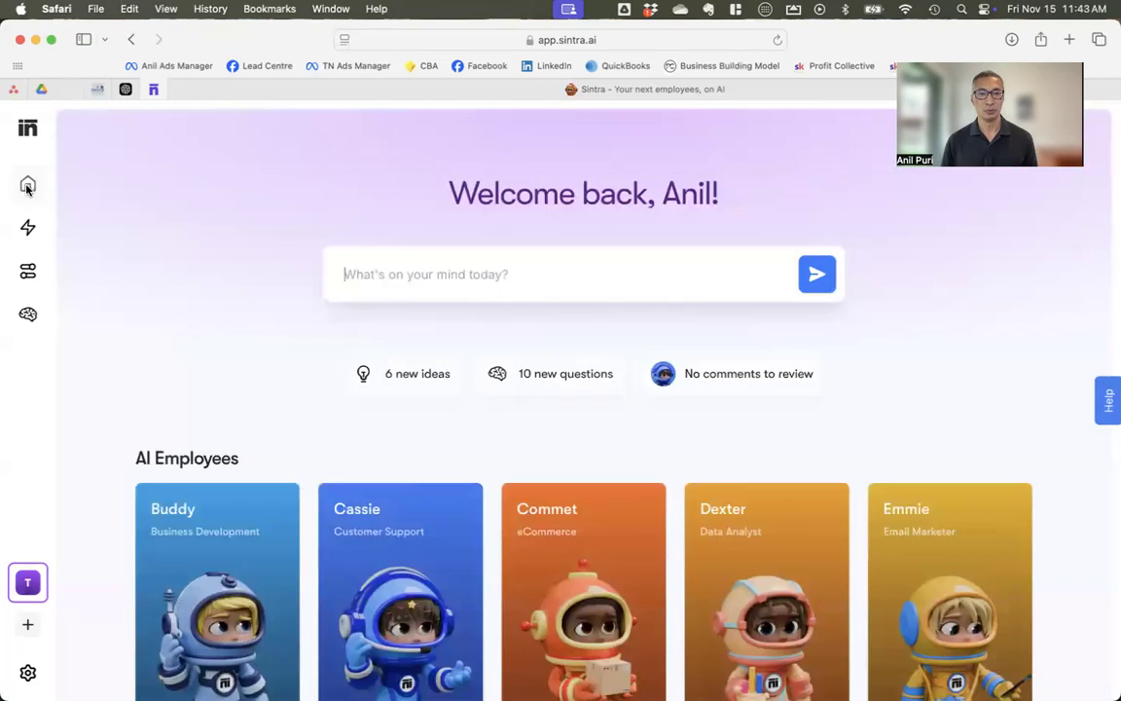
scroll(618, 452, down, 5)
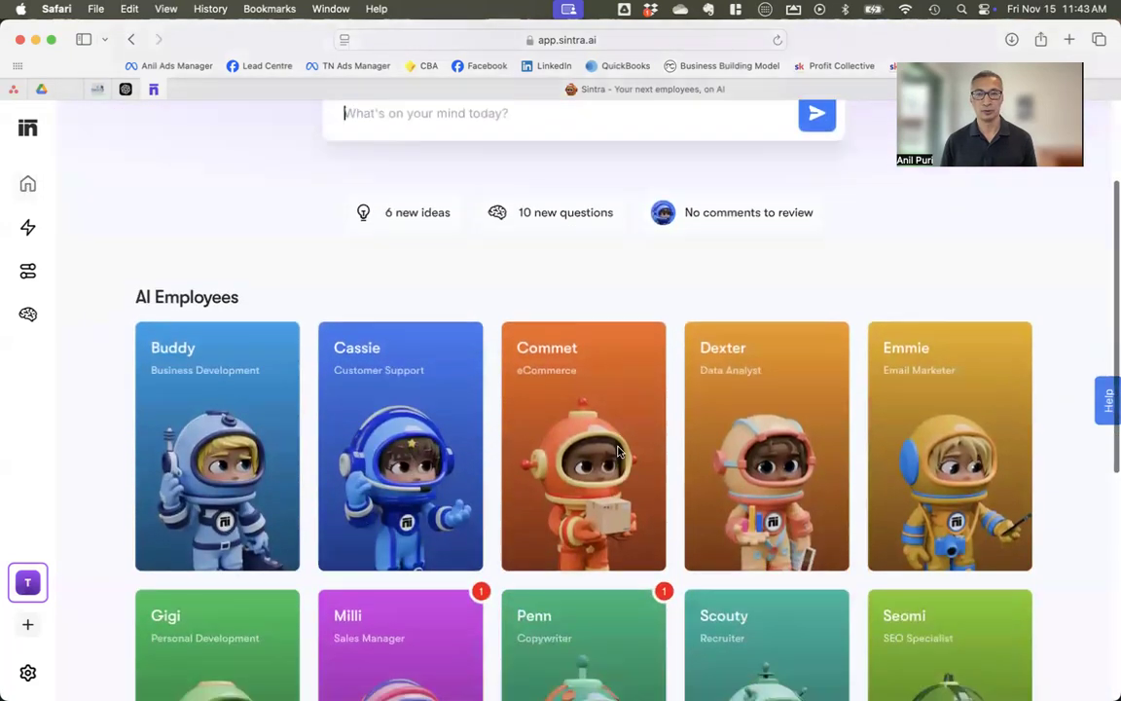
scroll(620, 452, down, 4)
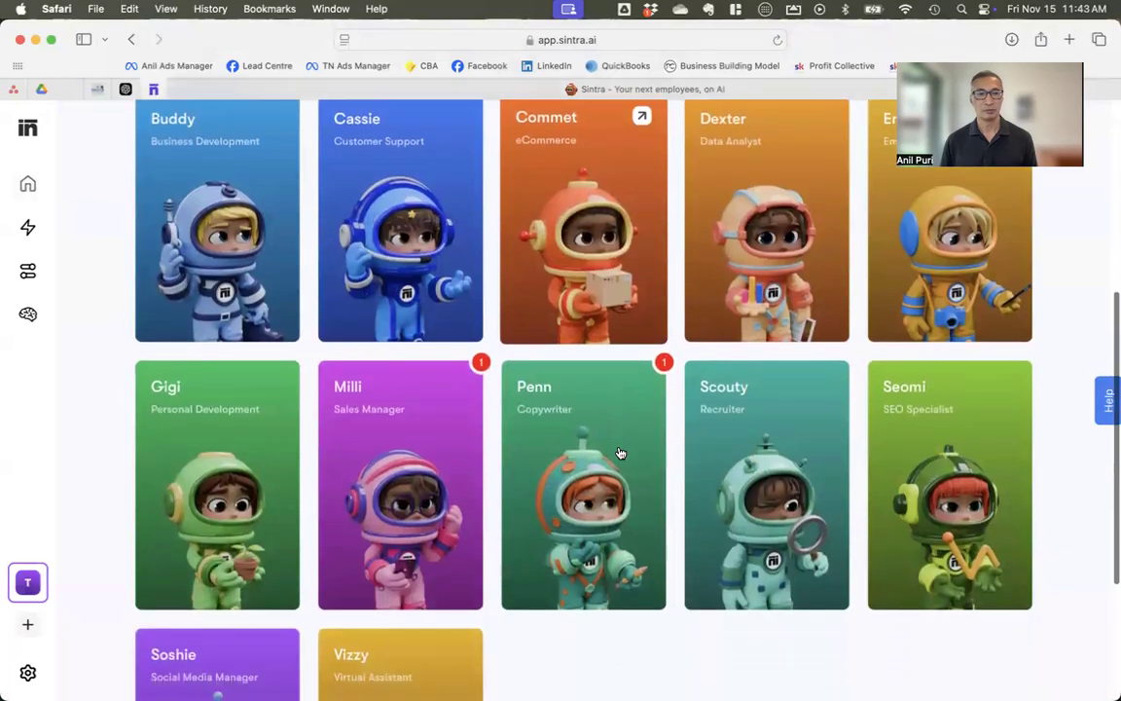
scroll(620, 452, down, 1)
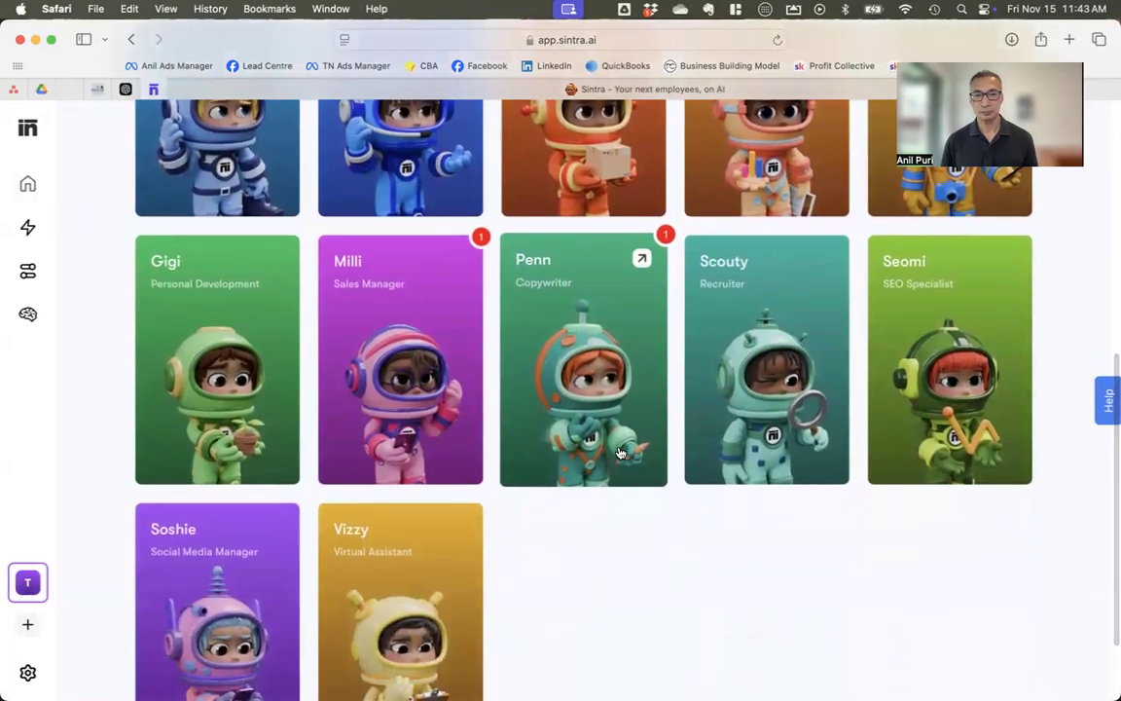
click(390, 378)
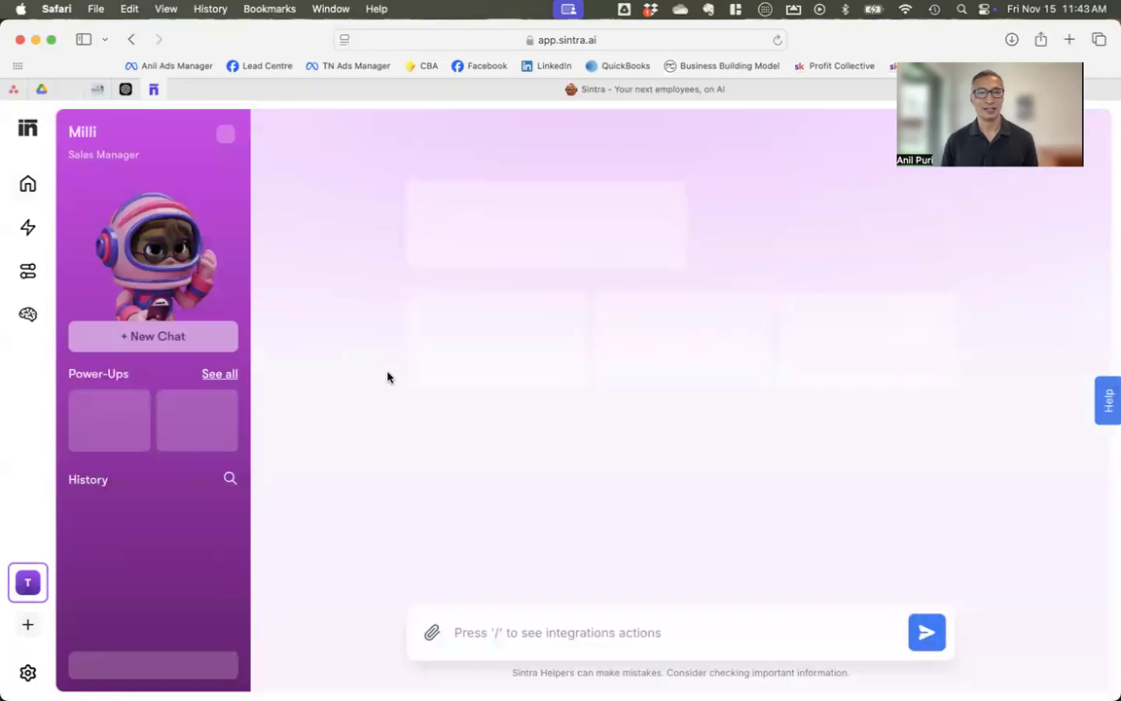
- Open Milli's latest chat and review the Quick Win Consultation plan priced at $497
click(418, 379)
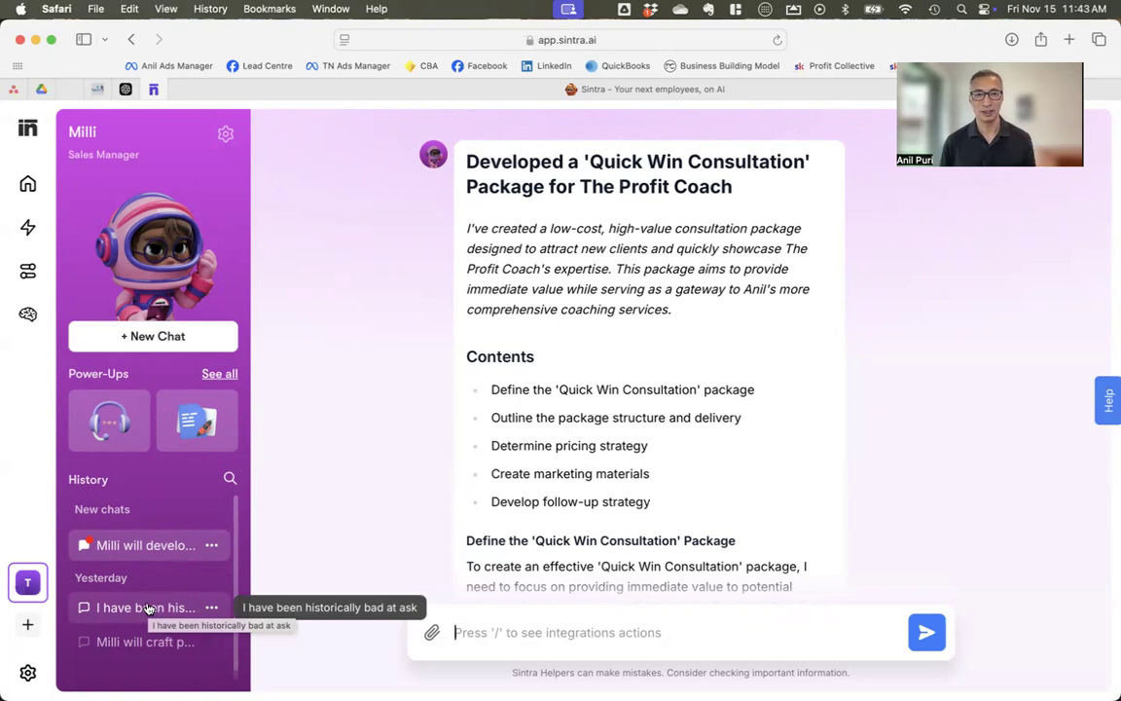
scroll(567, 492, down, 10)
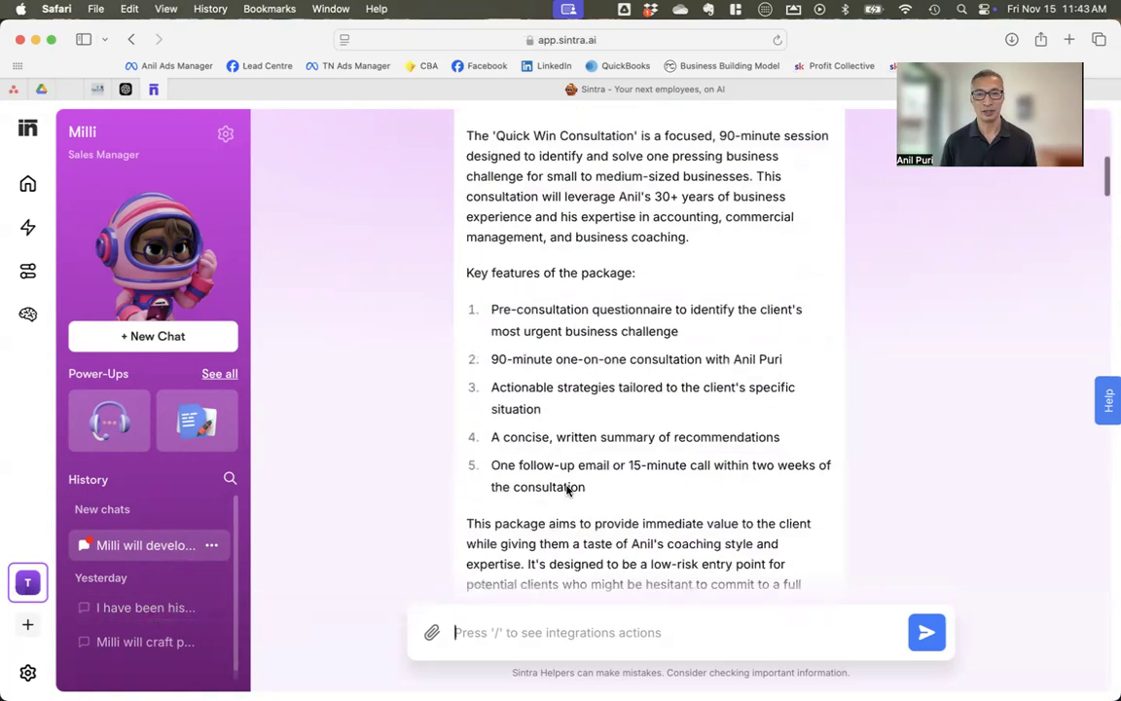
scroll(566, 492, down, 15)
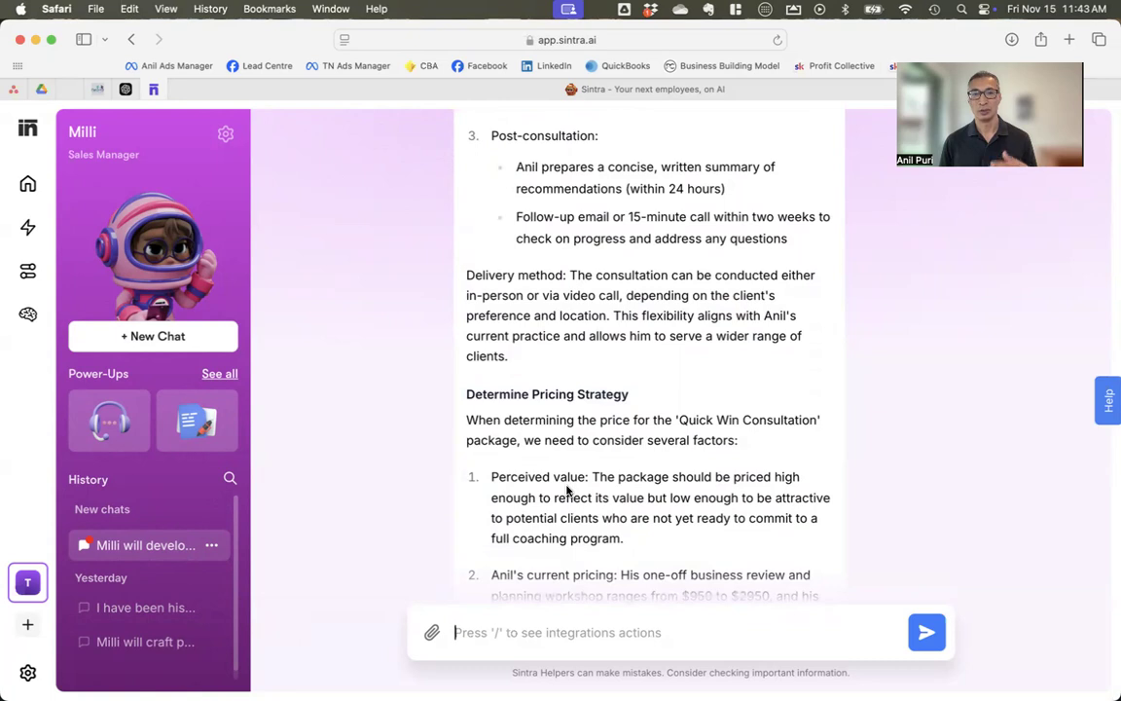
scroll(567, 491, down, 15)
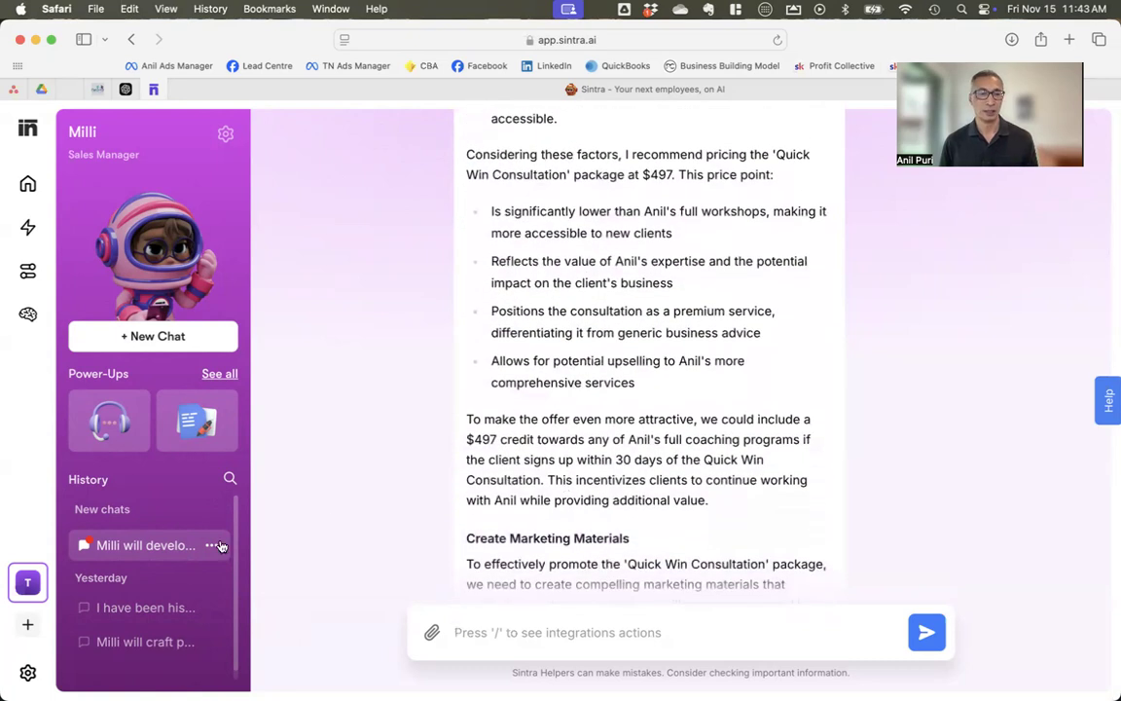
- Open the 'I have been historically bad at ask…' chat and read the revised referral text for 3-30 staff family businesses
click(152, 611)
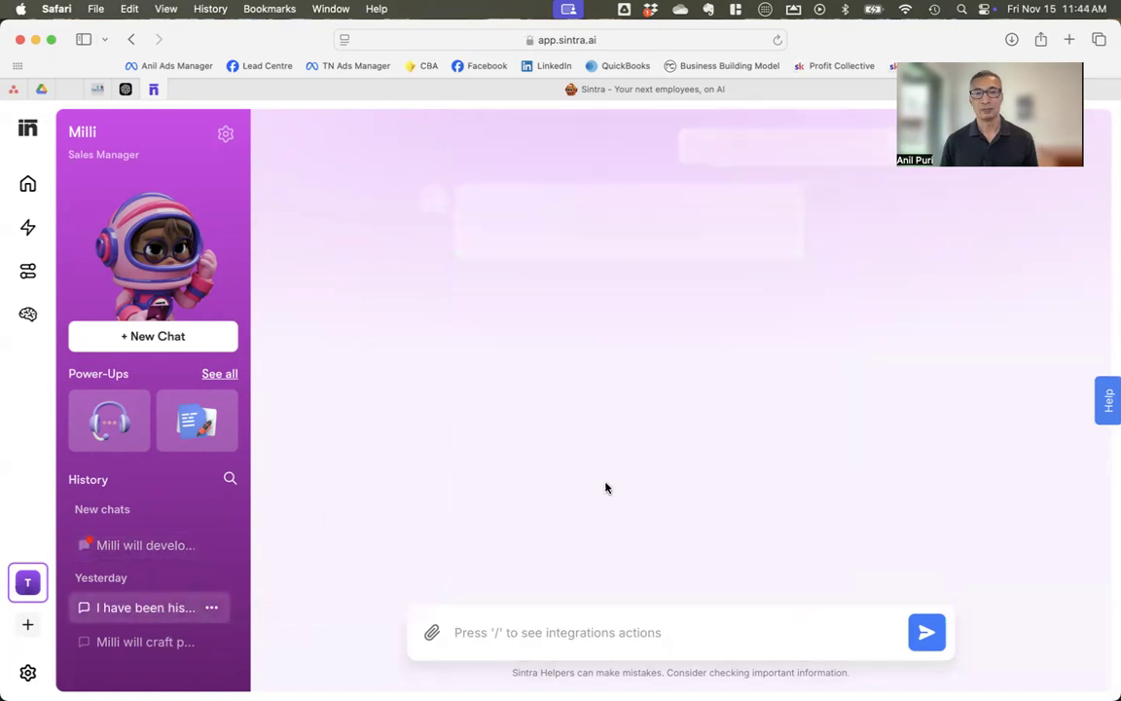
scroll(606, 483, up, 10)
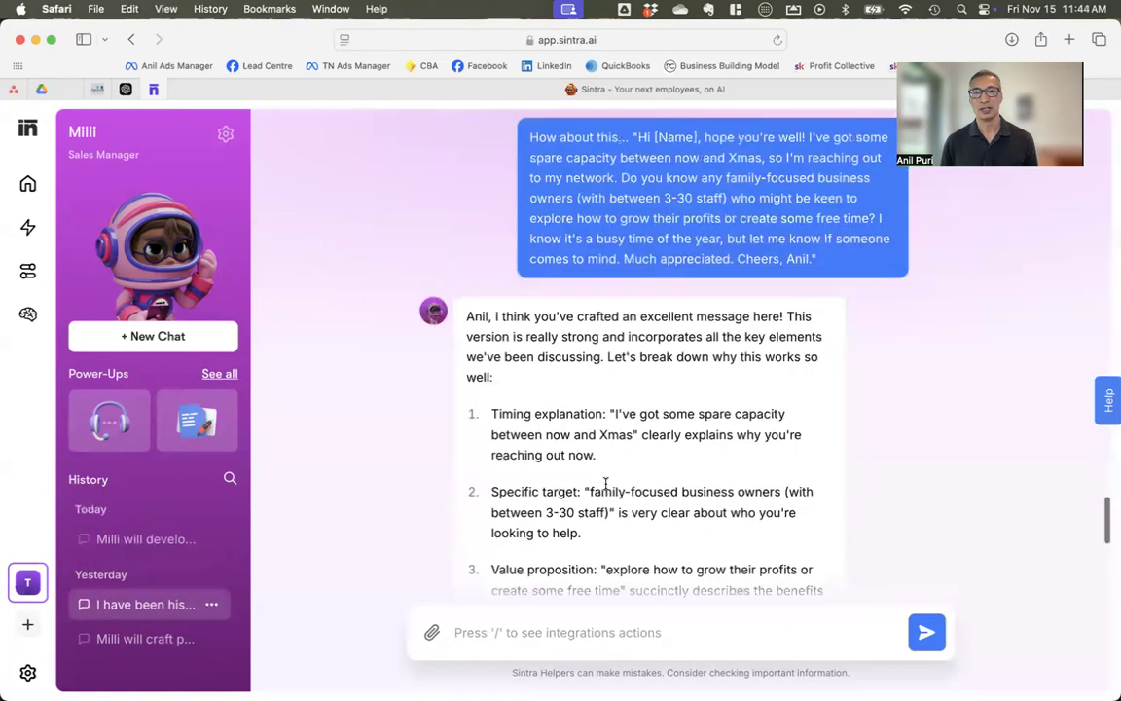
scroll(605, 483, up, 15)
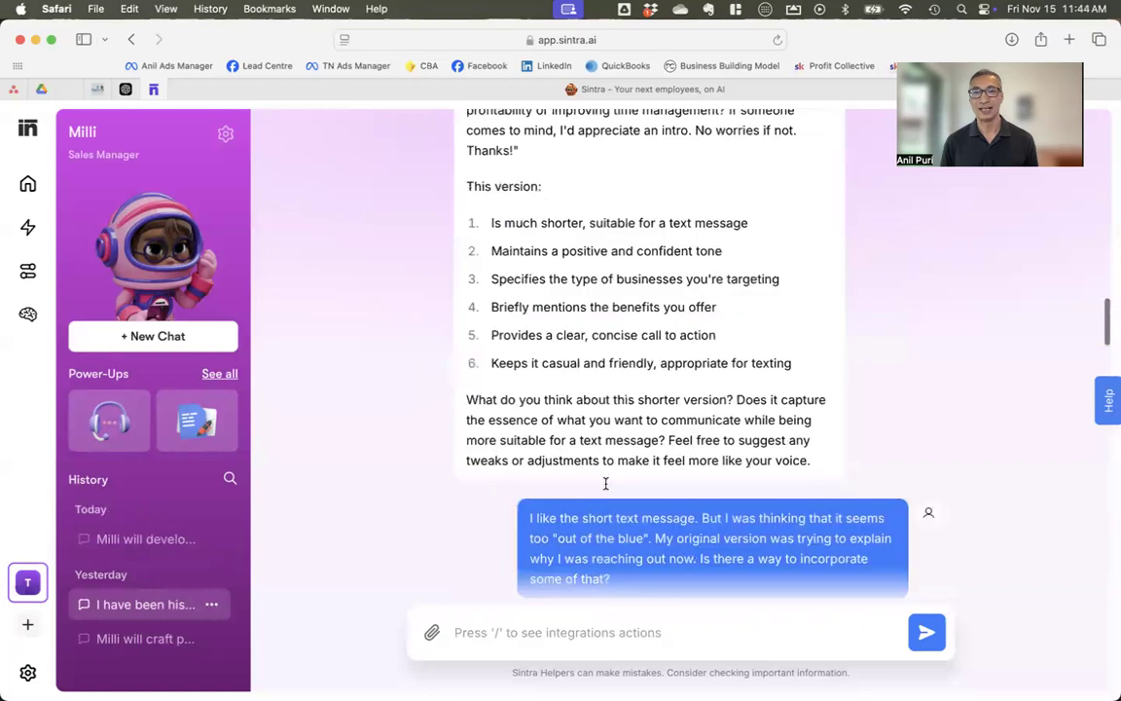
scroll(605, 484, up, 15)
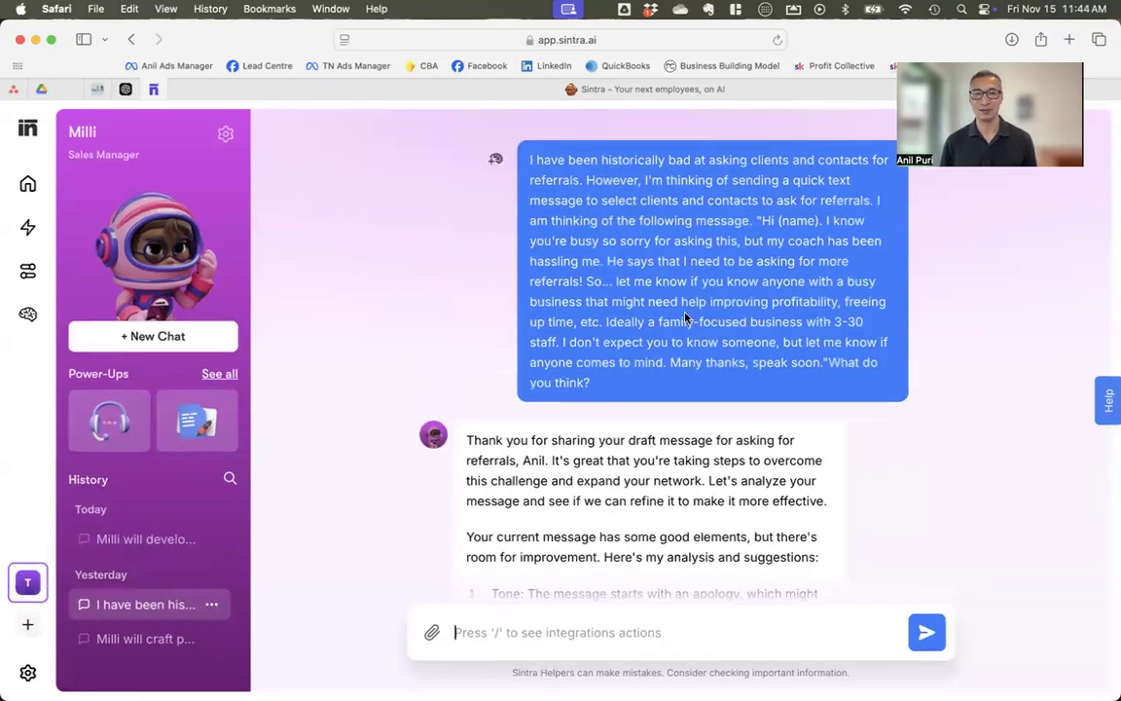
scroll(686, 317, down, 5)
scroll(687, 317, down, 2)
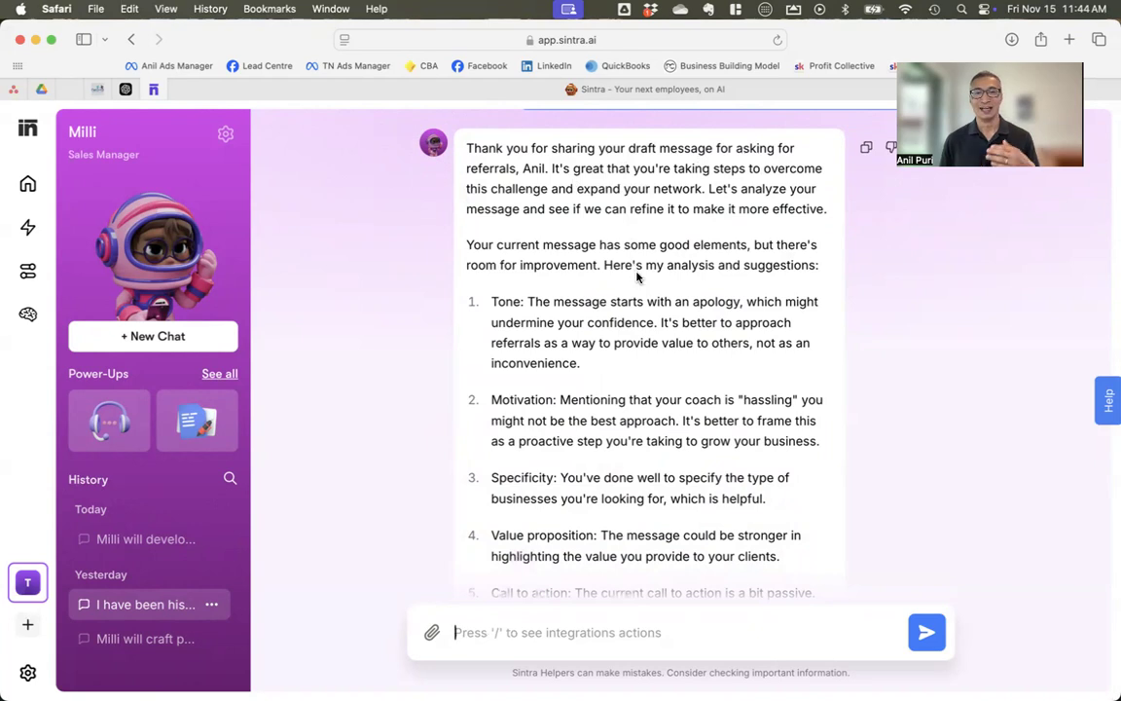
scroll(613, 278, down, 1)
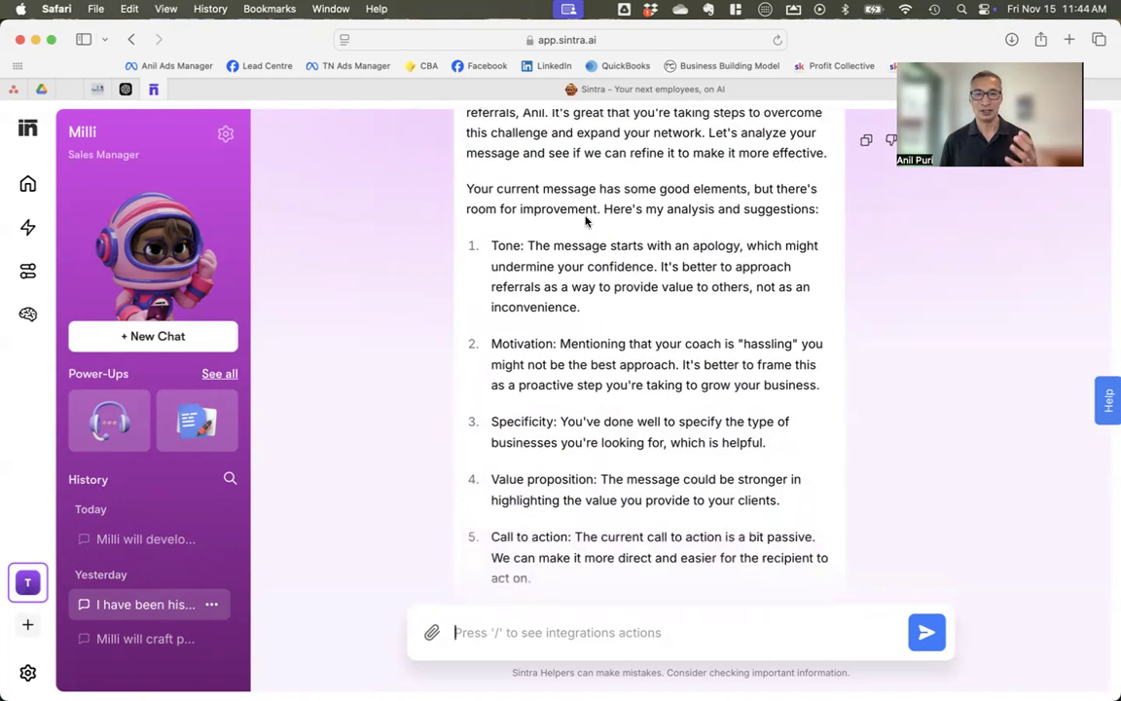
scroll(612, 443, down, 5)
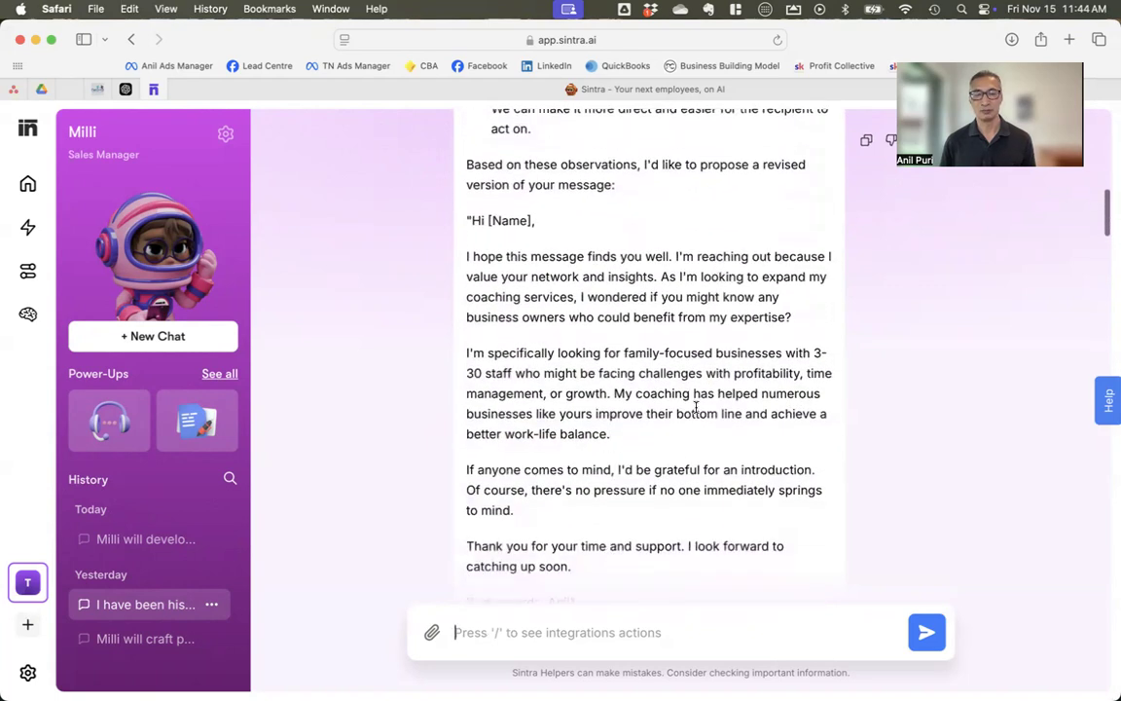
scroll(696, 407, down, 10)
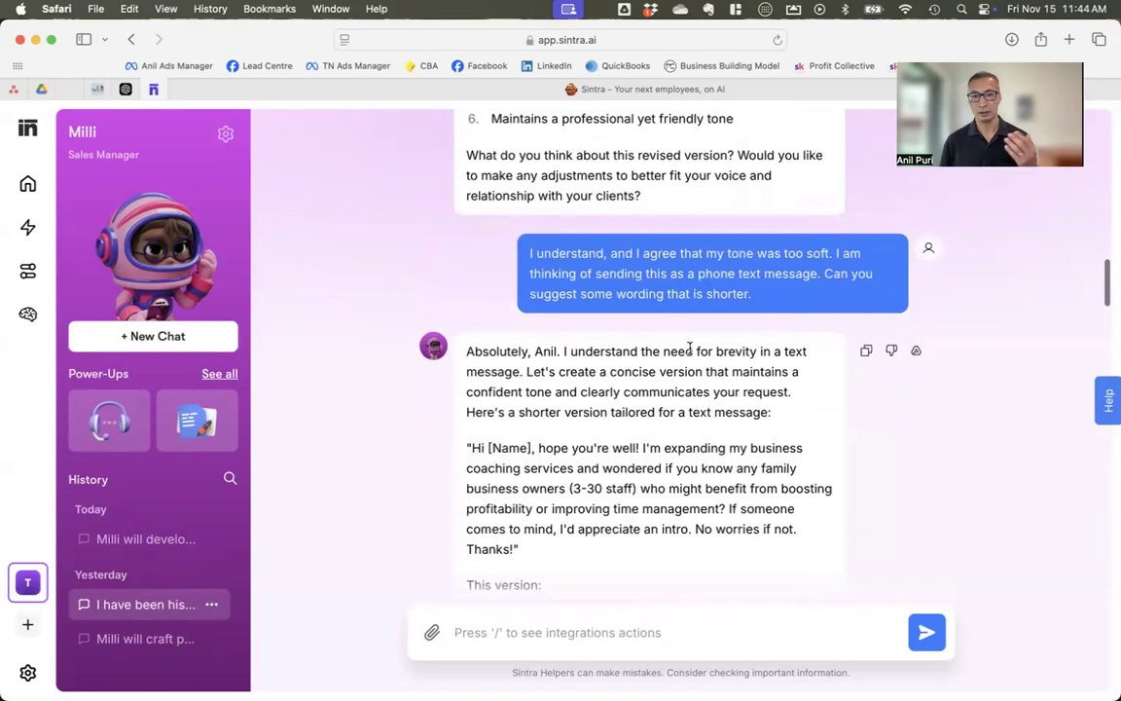
scroll(690, 349, down, 2)
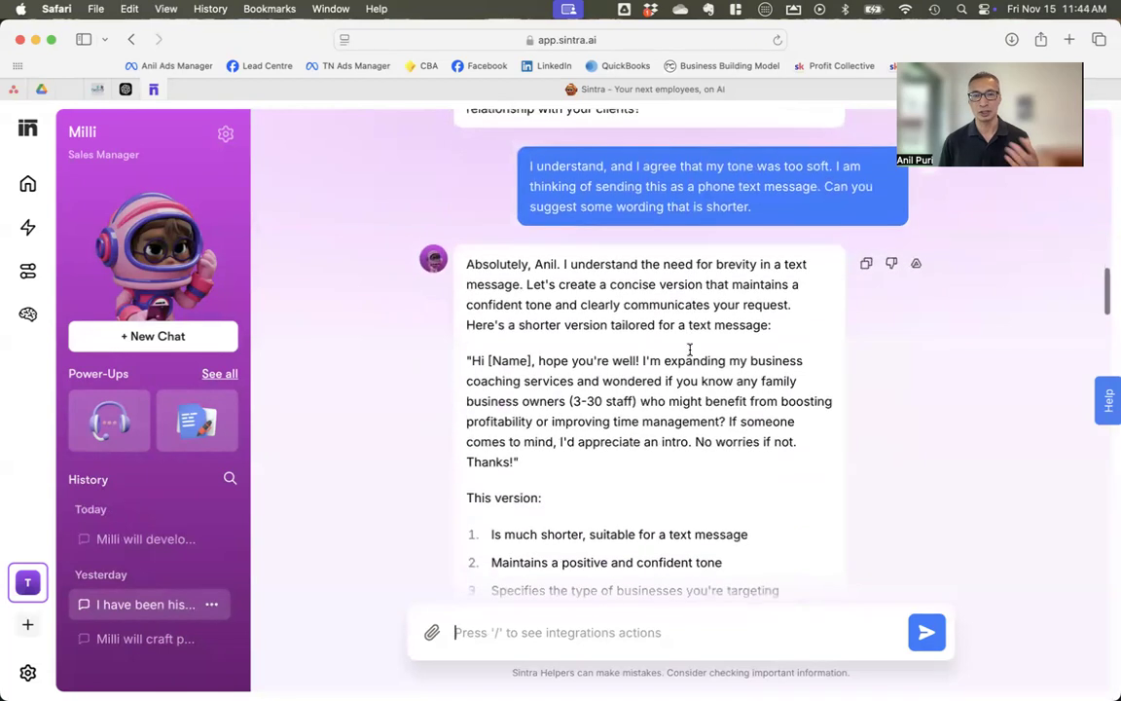
scroll(690, 355, down, 7)
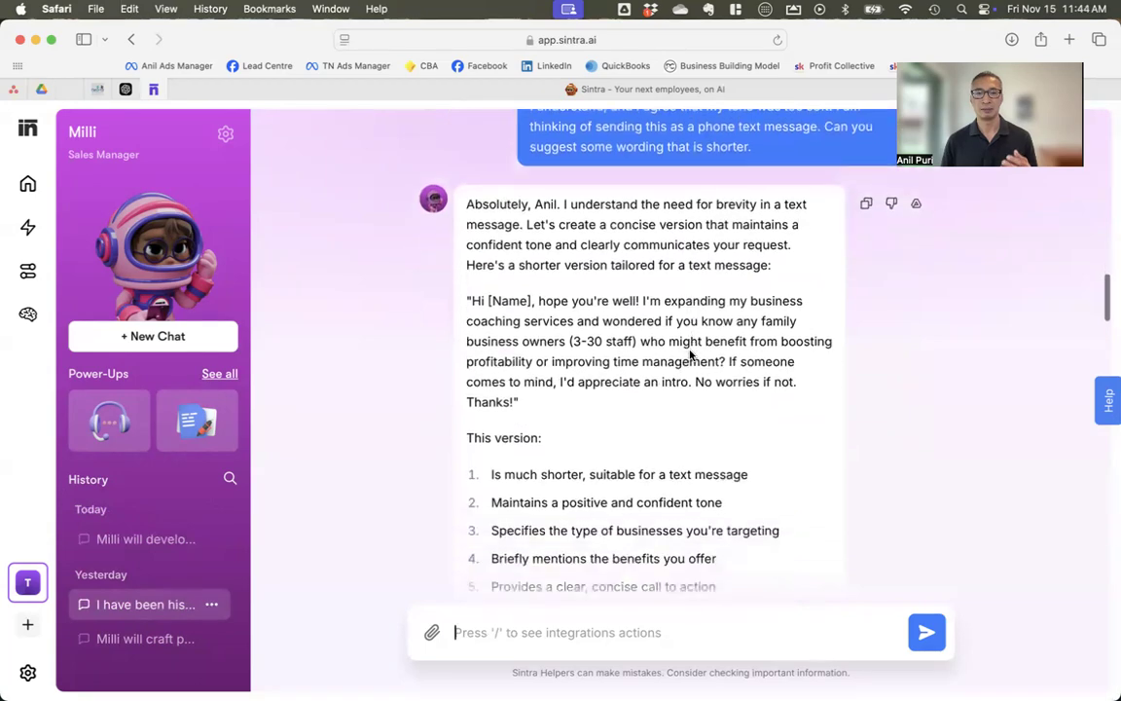
scroll(690, 355, up, 4)
scroll(689, 331, up, 1)
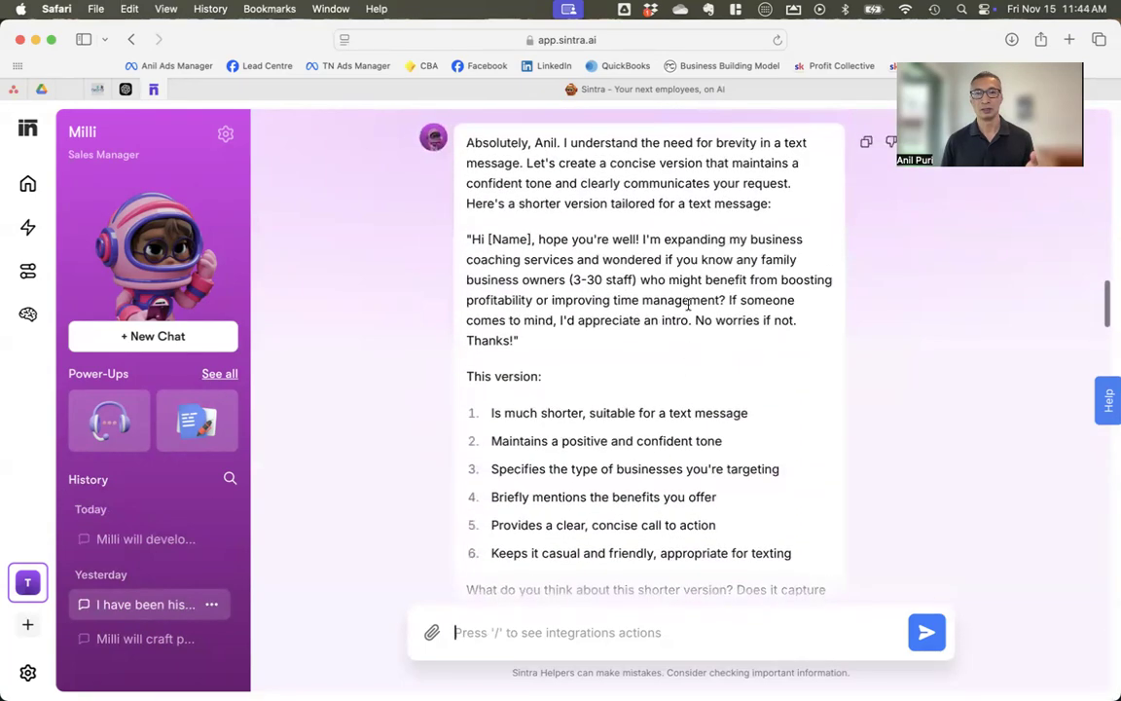
scroll(679, 358, down, 10)
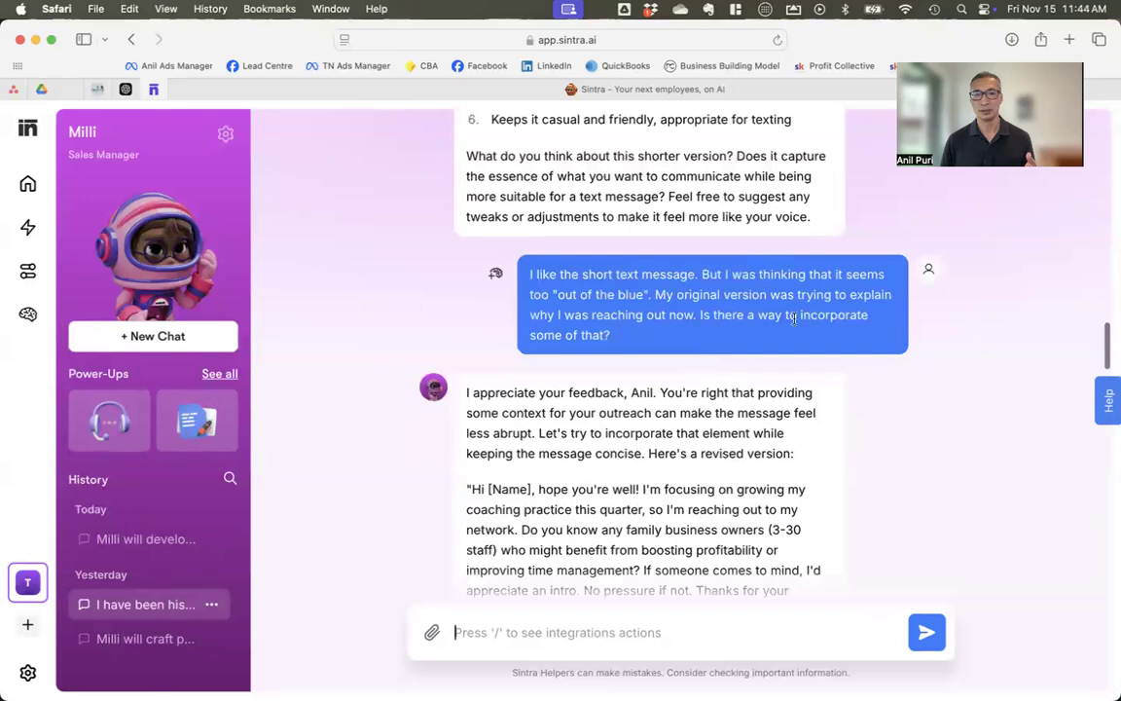
scroll(725, 394, down, 5)
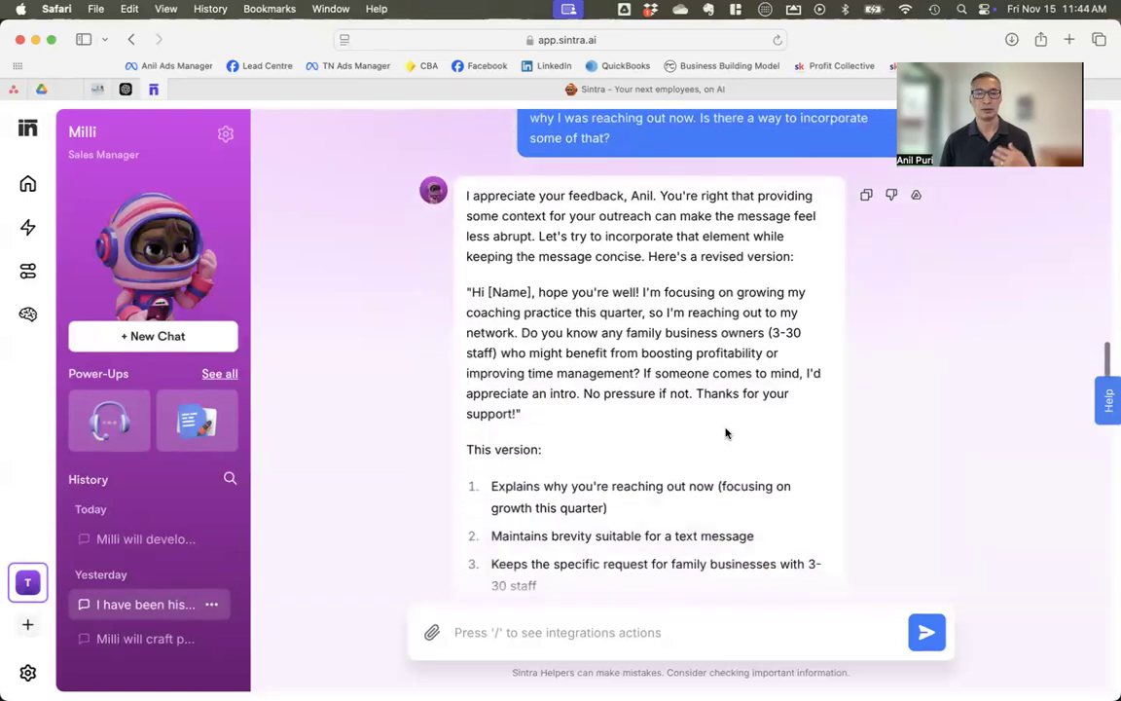
scroll(725, 433, up, 1)
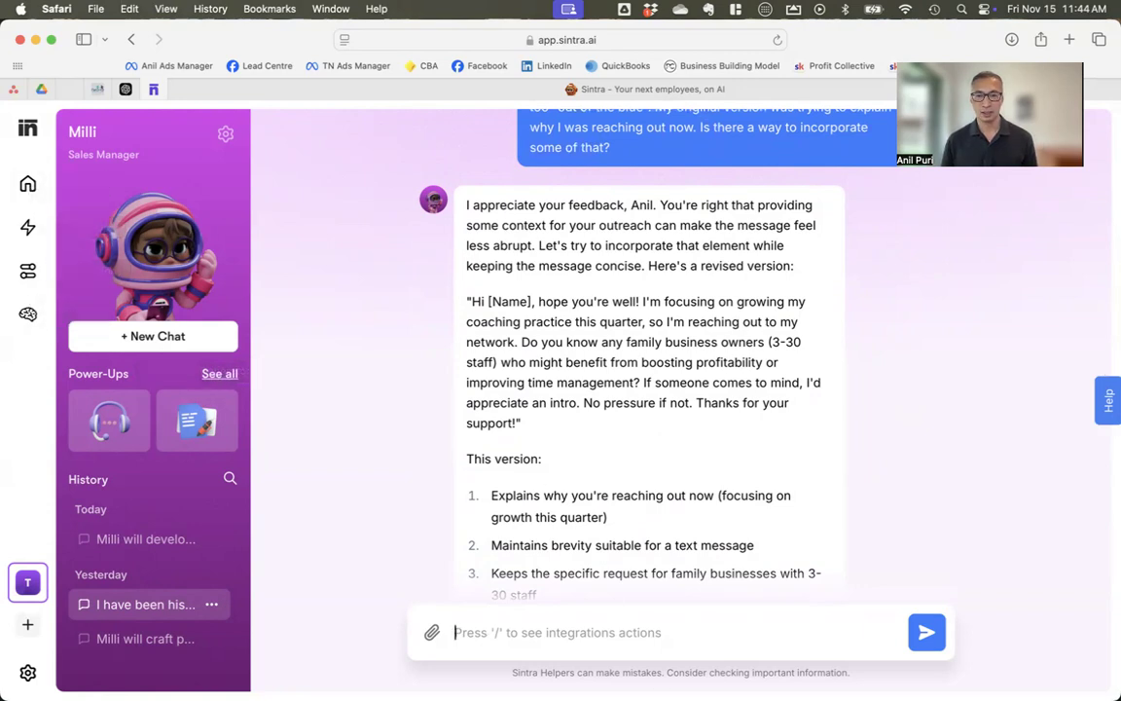
click(659, 634)
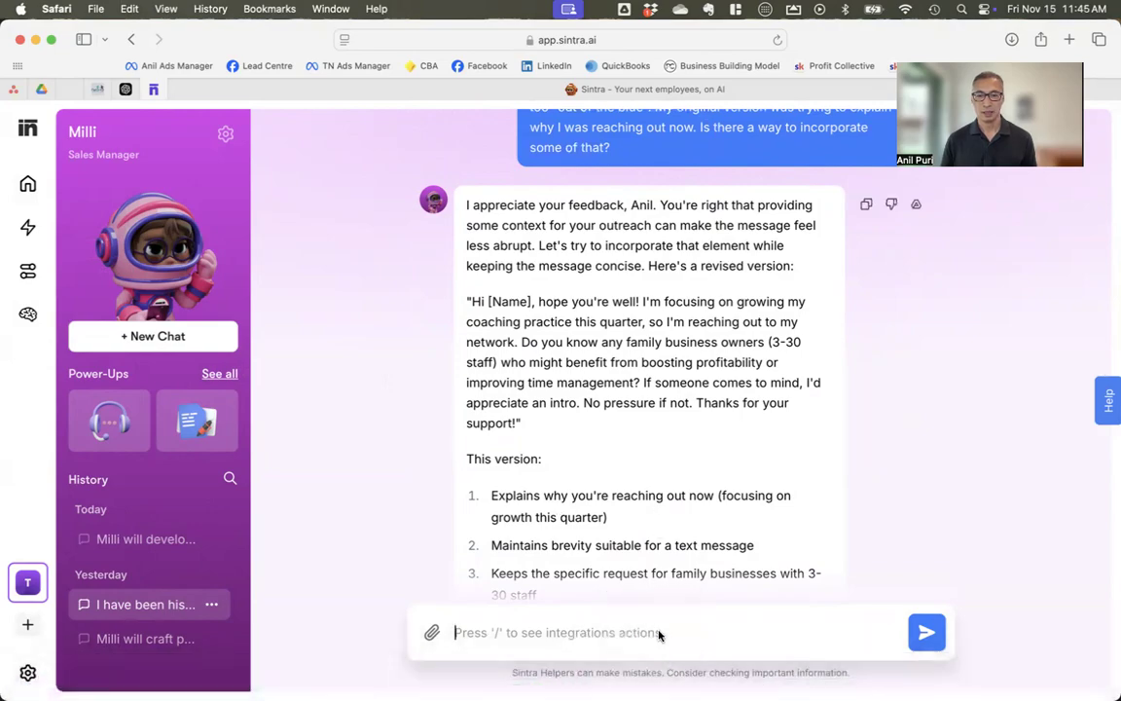